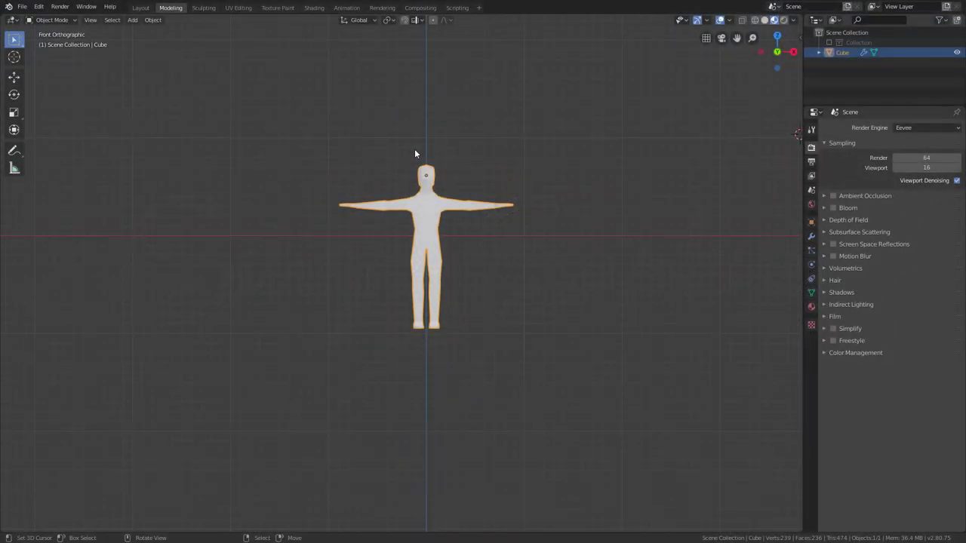
# Move the character mesh up along Z by about 9.43 m so its feet rest on the ground line.
pyautogui.scroll(3, 414, 153)
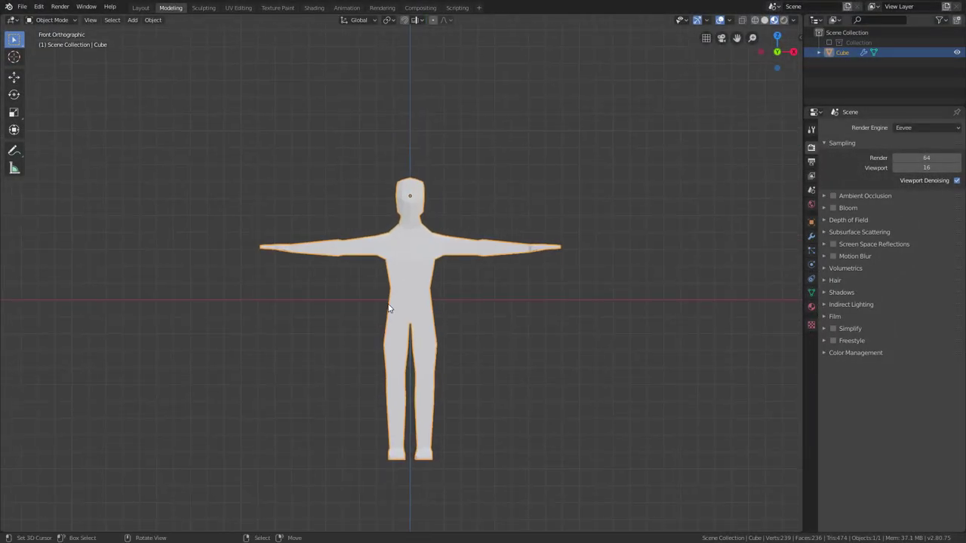
pyautogui.press('g')
pyautogui.press('z')
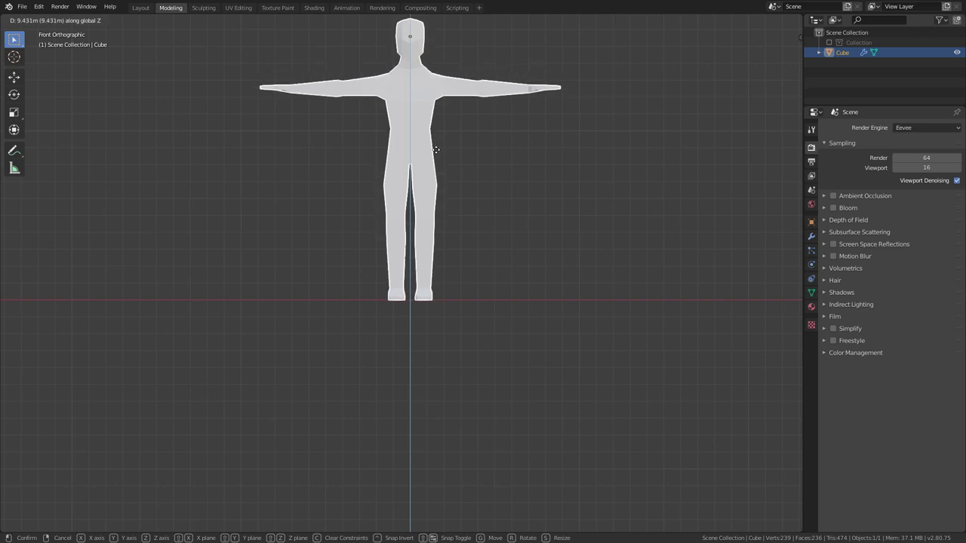
pyautogui.click(436, 150)
pyautogui.moveTo(436, 149); pyautogui.dragTo(498, 189, button='middle')
pyautogui.scroll(-3, 523, 213)
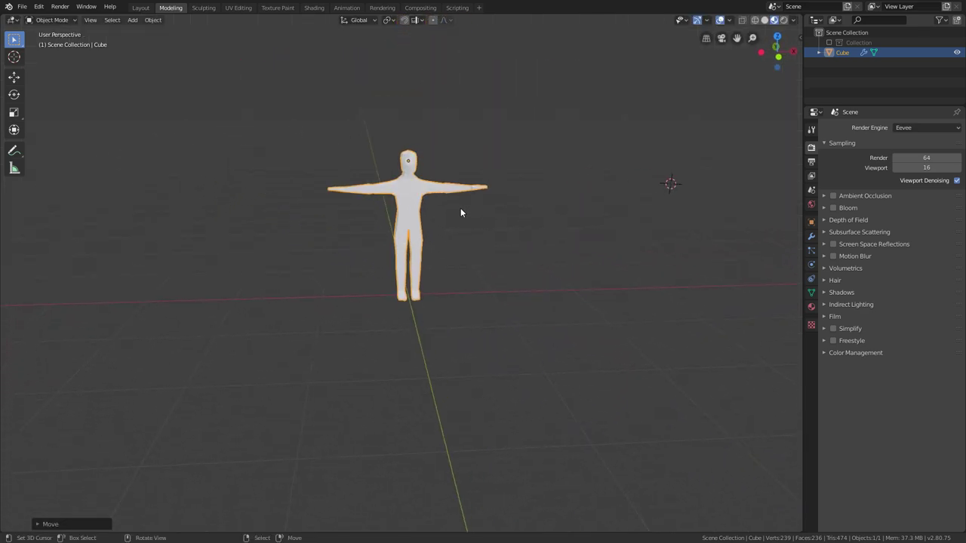
# Place the 3D cursor at the world origin and set the character mesh's origin to the 3D cursor.
pyautogui.press('KP_Decimal')
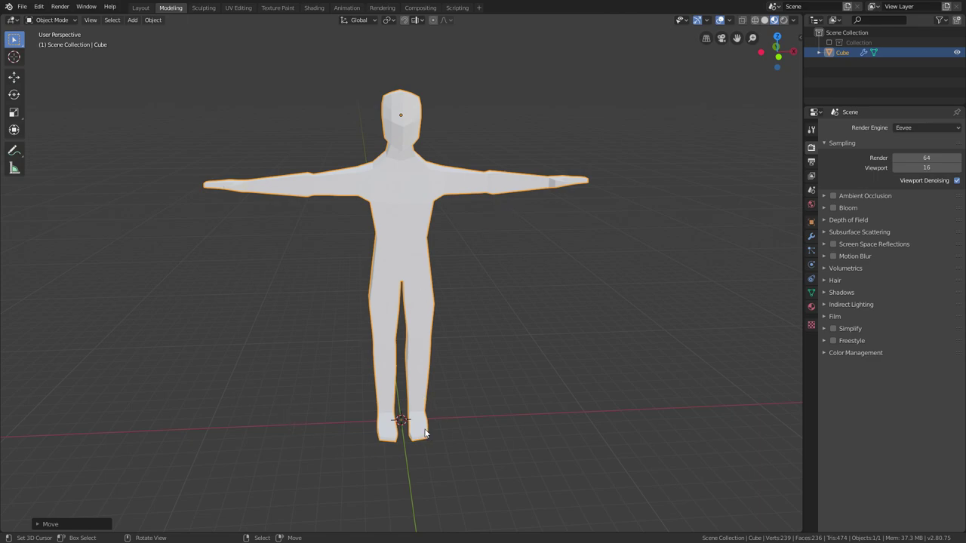
pyautogui.click(165, 21)
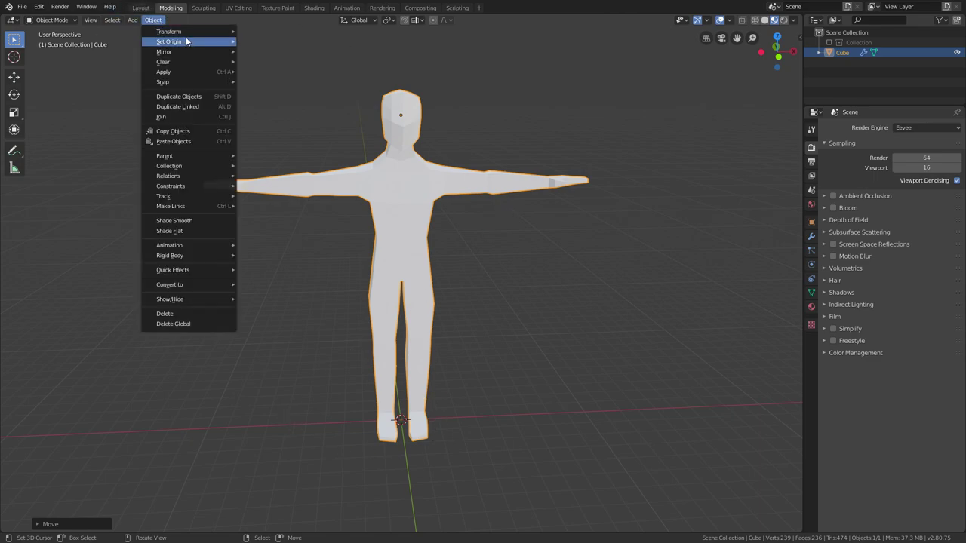
pyautogui.moveTo(188, 42)
pyautogui.click(271, 52)
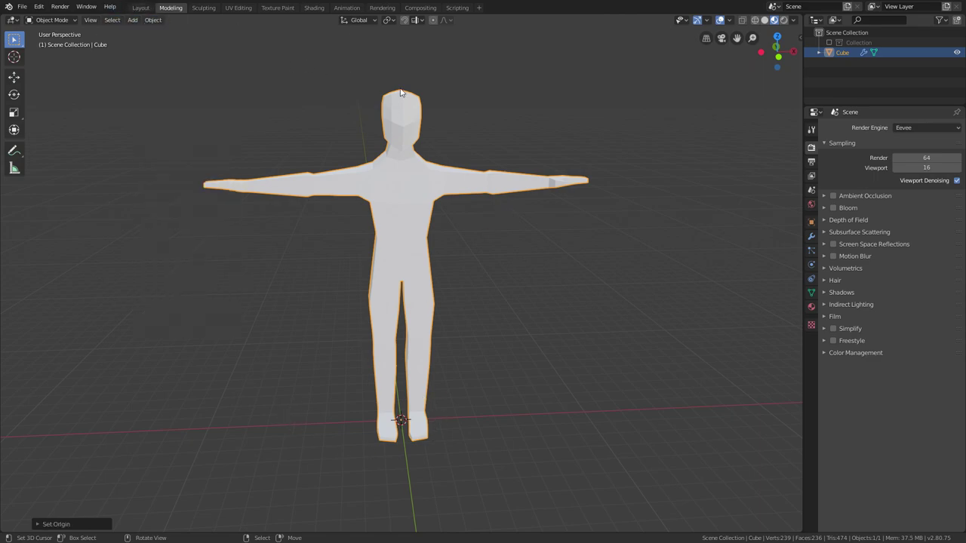
# Add an armature at the 3D cursor between the character's feet, working in front view.
pyautogui.scroll(-1, 424, 187)
pyautogui.moveTo(449, 184); pyautogui.dragTo(543, 196, button='middle')
pyautogui.press('KP_1')
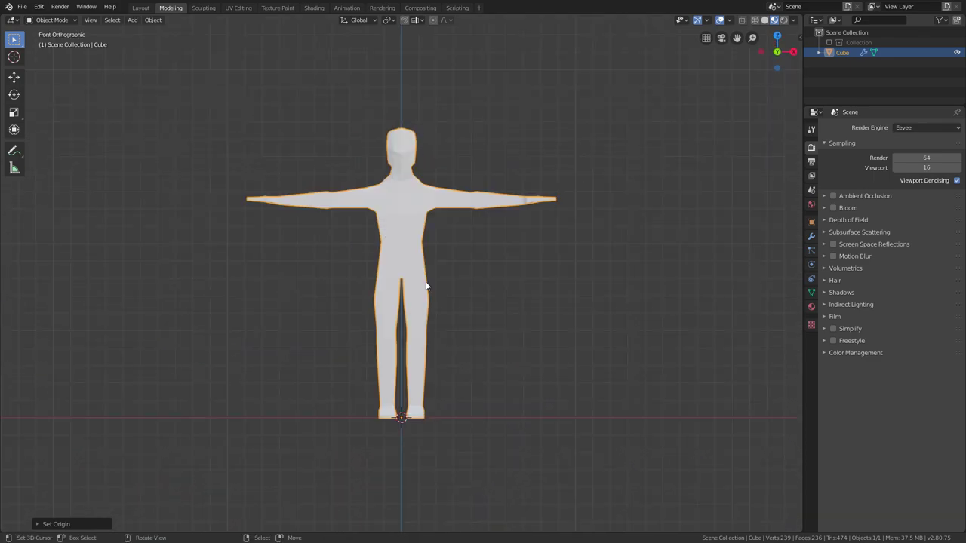
pyautogui.hotkey('shift', 'a')
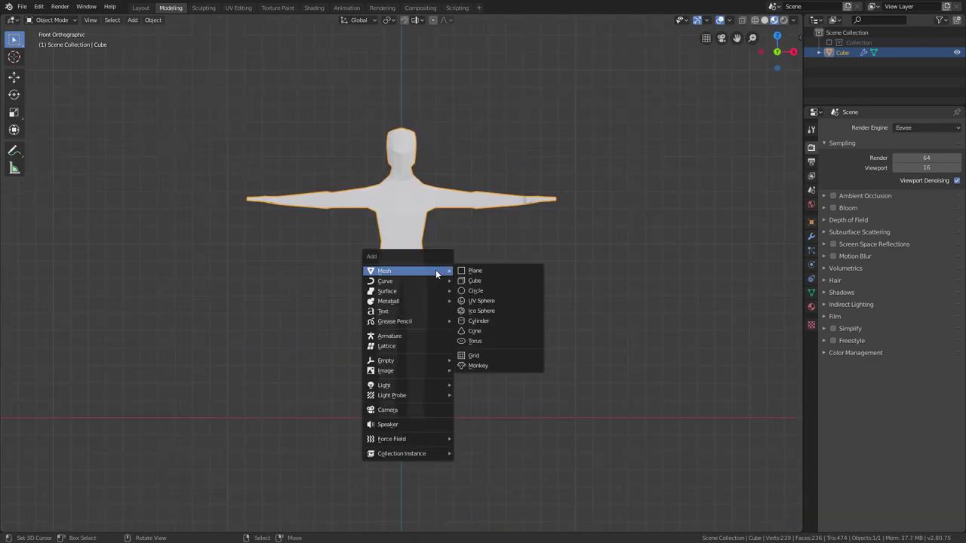
pyautogui.click(402, 336)
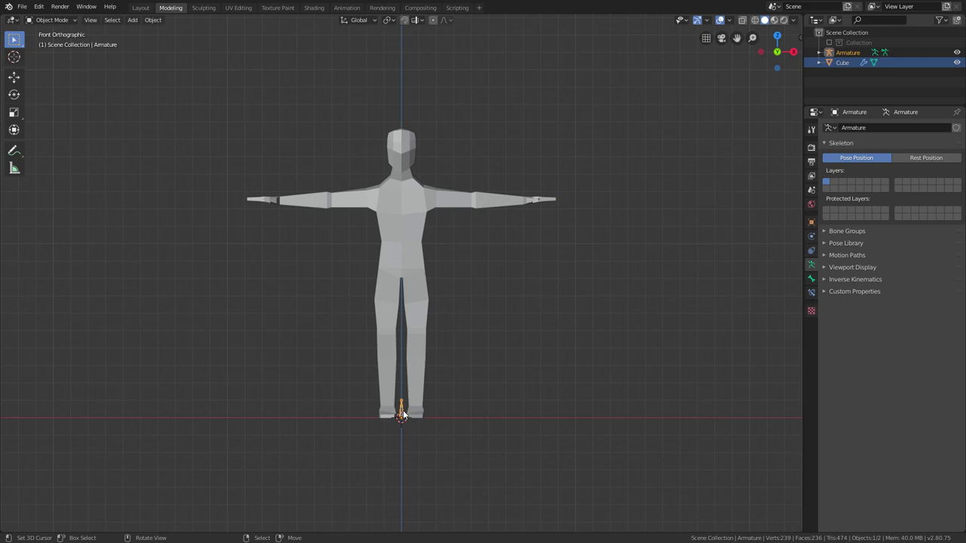
# Raise the armature along Z by about 8.84 m into the pelvis and turn on X-ray display.
pyautogui.press('g')
pyautogui.press('z')
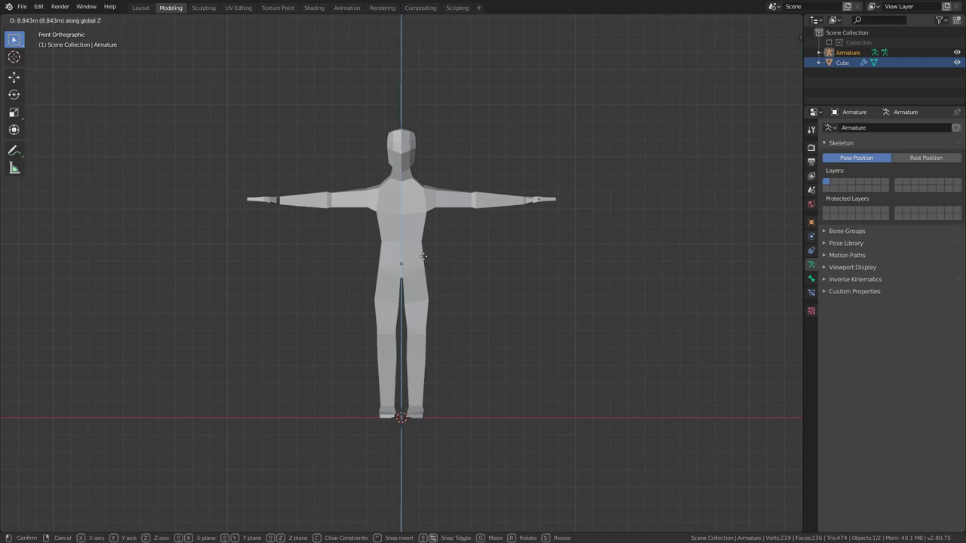
pyautogui.click(423, 257)
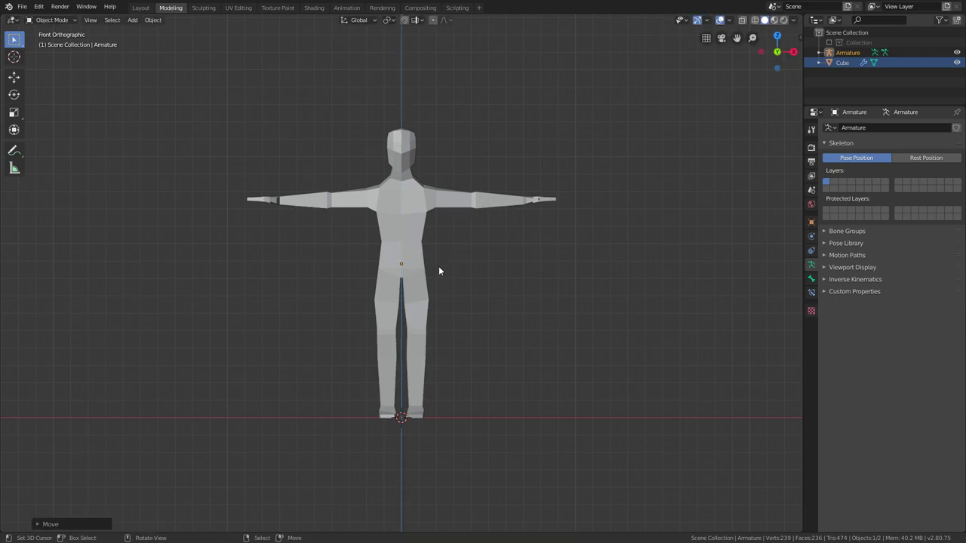
pyautogui.click(743, 21)
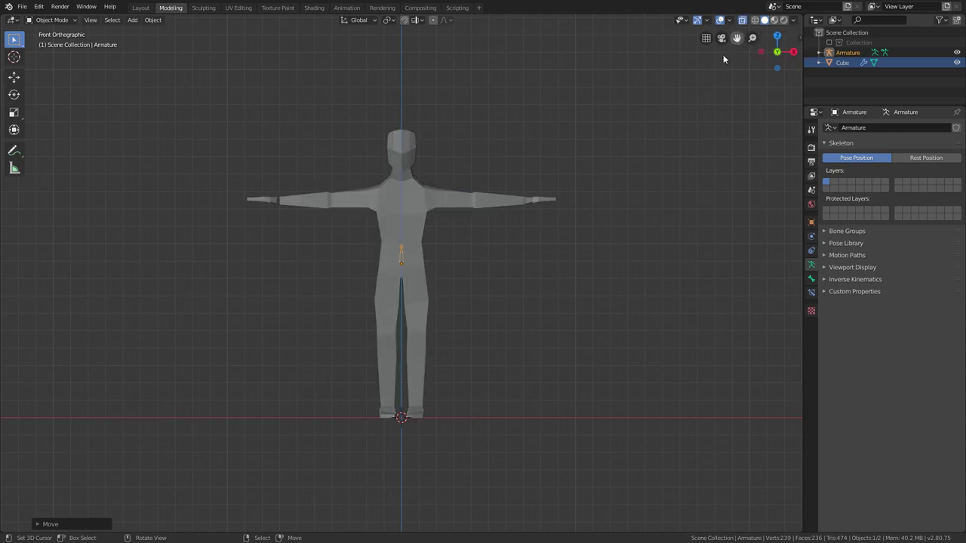
# In Edit Mode, lengthen the pelvis bone by moving its tip up along Z to just below the waist.
pyautogui.scroll(3, 416, 289)
pyautogui.press('Tab')
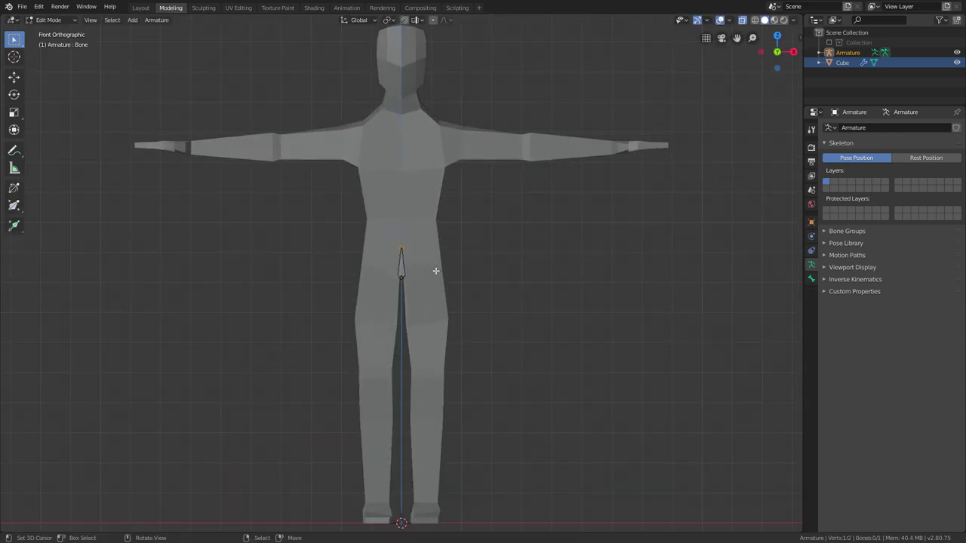
pyautogui.scroll(4, 487, 272)
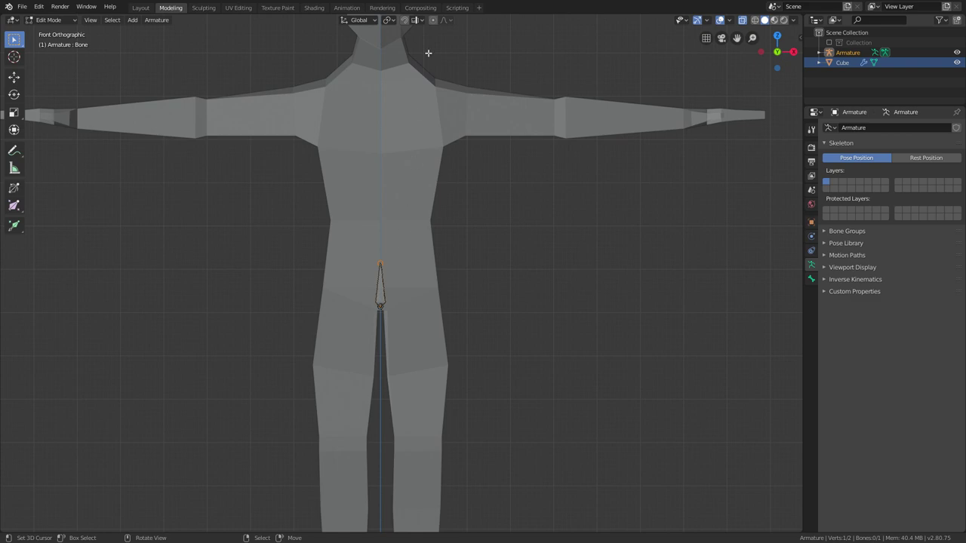
pyautogui.scroll(-5, 427, 53)
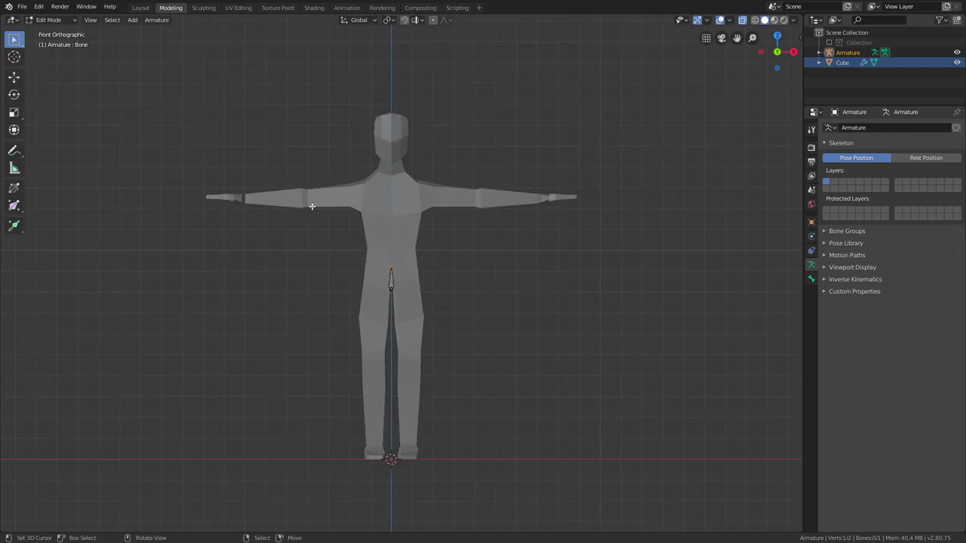
pyautogui.scroll(4, 311, 206)
pyautogui.press('g')
pyautogui.press('z')
pyautogui.click(390, 220)
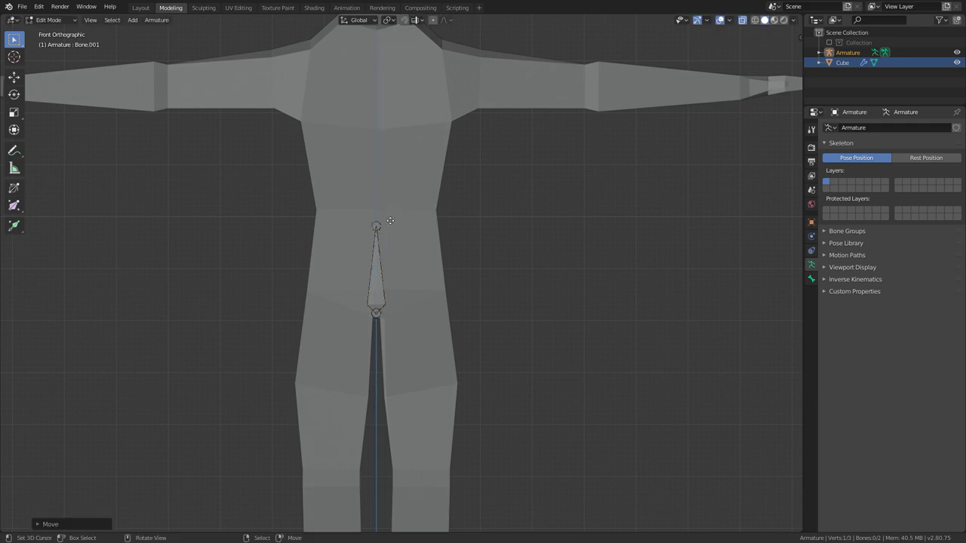
# Extrude two spine bones upward along Z, one to the chest and one about 1.6 m long to the neck's base.
pyautogui.press('e')
pyautogui.press('z')
pyautogui.click(404, 127)
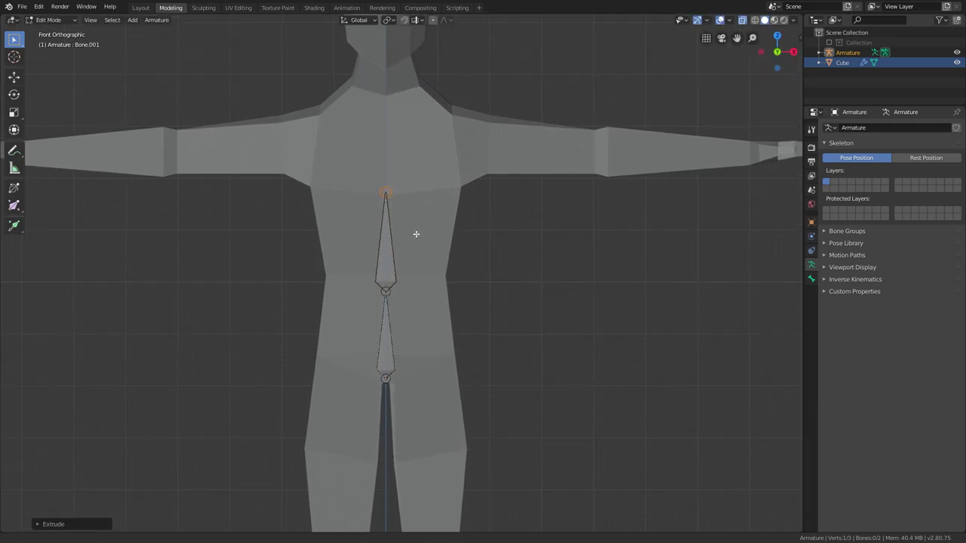
pyautogui.keyDown('shift'); pyautogui.moveTo(384, 222); pyautogui.dragTo(384, 229, button='middle'); pyautogui.keyUp('shift')
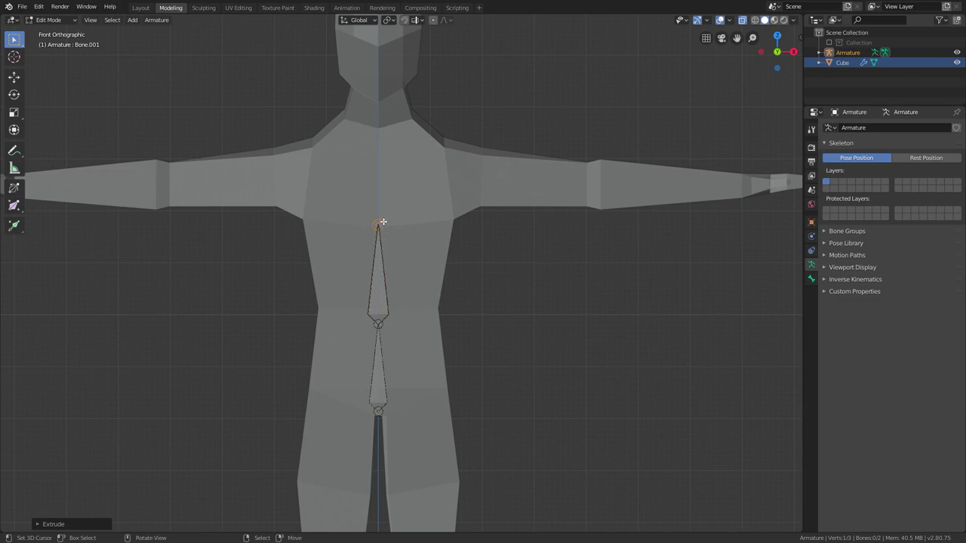
pyautogui.press('e')
pyautogui.press('z')
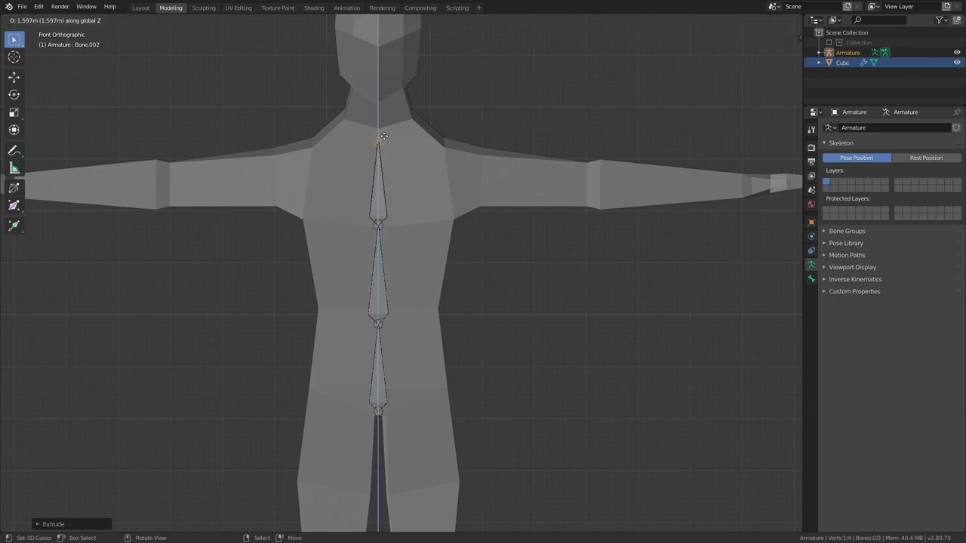
pyautogui.click(383, 136)
# Extrude a neck bone along Z up to the jaw and a head bone about 2.1 m long to the top of the head.
pyautogui.press('e')
pyautogui.press('z')
pyautogui.click(392, 86)
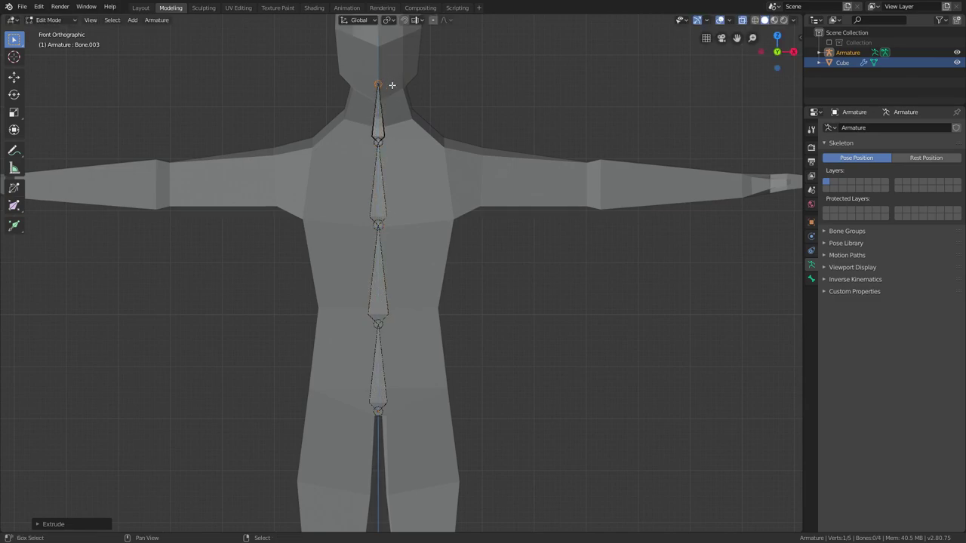
pyautogui.keyDown('shift'); pyautogui.moveTo(404, 117); pyautogui.dragTo(407, 181, button='middle'); pyautogui.keyUp('shift')
pyautogui.press('e')
pyautogui.press('z')
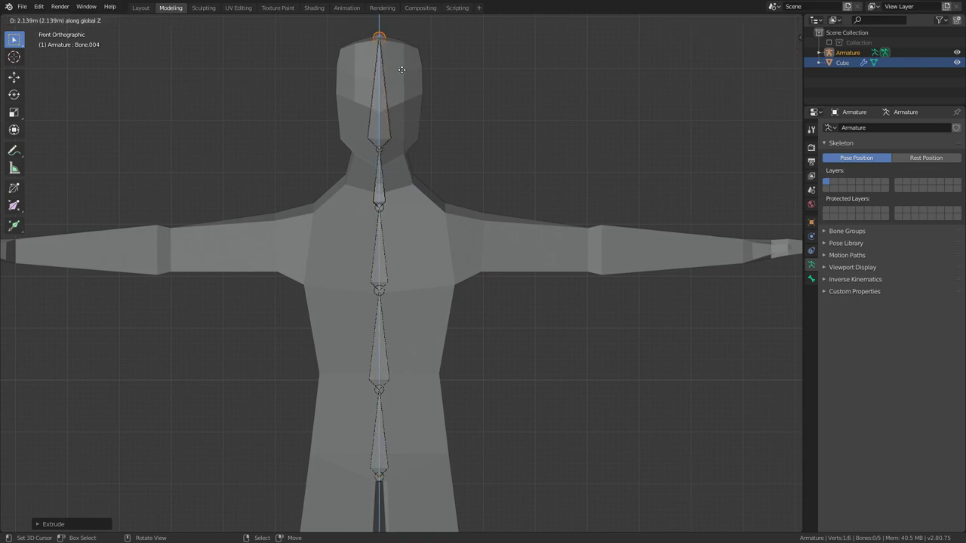
pyautogui.click(402, 73)
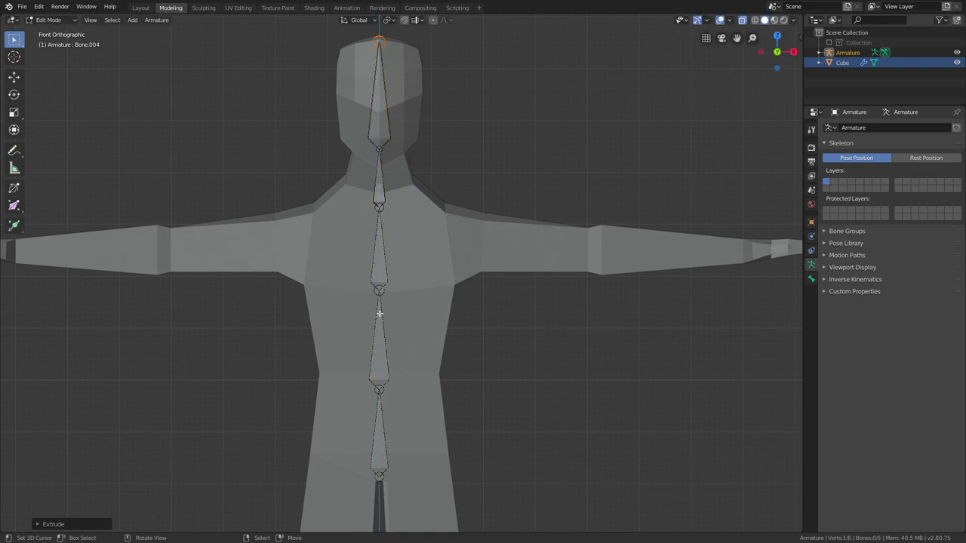
# In right side view, shift the joint between the neck and head bones slightly back along Y.
pyautogui.click(386, 293)
pyautogui.scroll(-5, 386, 292)
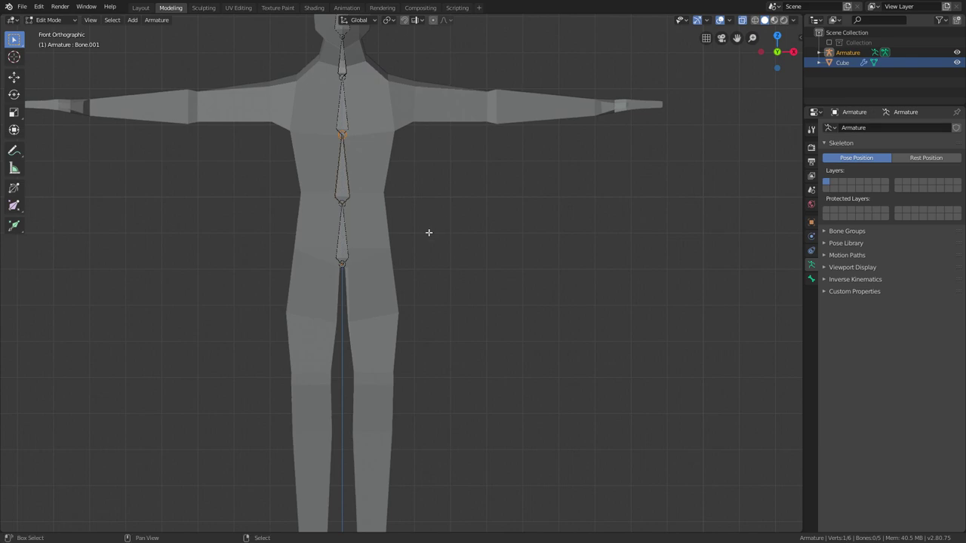
pyautogui.scroll(5, 324, 282)
pyautogui.scroll(2, 331, 273)
pyautogui.keyDown('shift'); pyautogui.moveTo(358, 291); pyautogui.dragTo(442, 320, button='middle'); pyautogui.keyUp('shift')
pyautogui.press('KP_3')
pyautogui.scroll(-6, 444, 249)
pyautogui.keyDown('shift'); pyautogui.moveTo(443, 249); pyautogui.dragTo(453, 287, button='middle'); pyautogui.keyUp('shift')
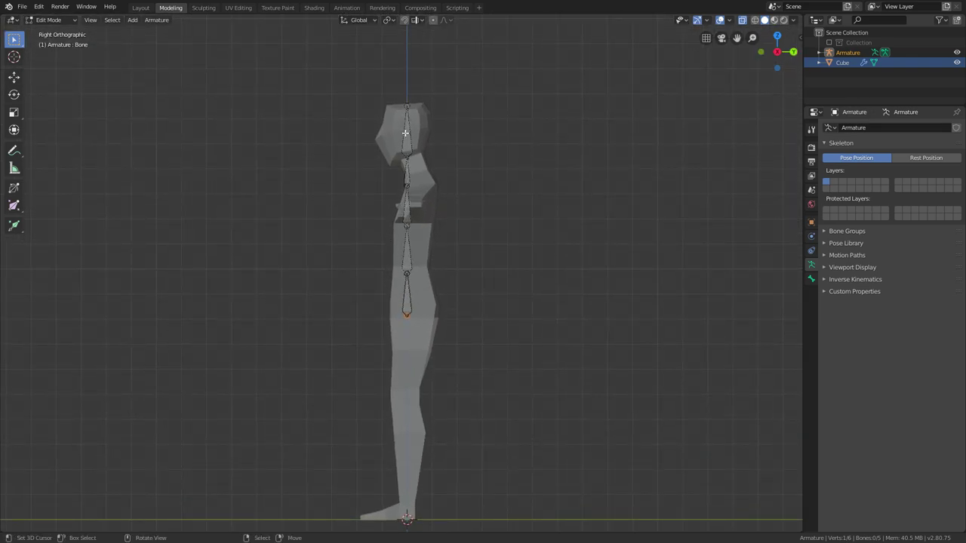
pyautogui.scroll(3, 411, 193)
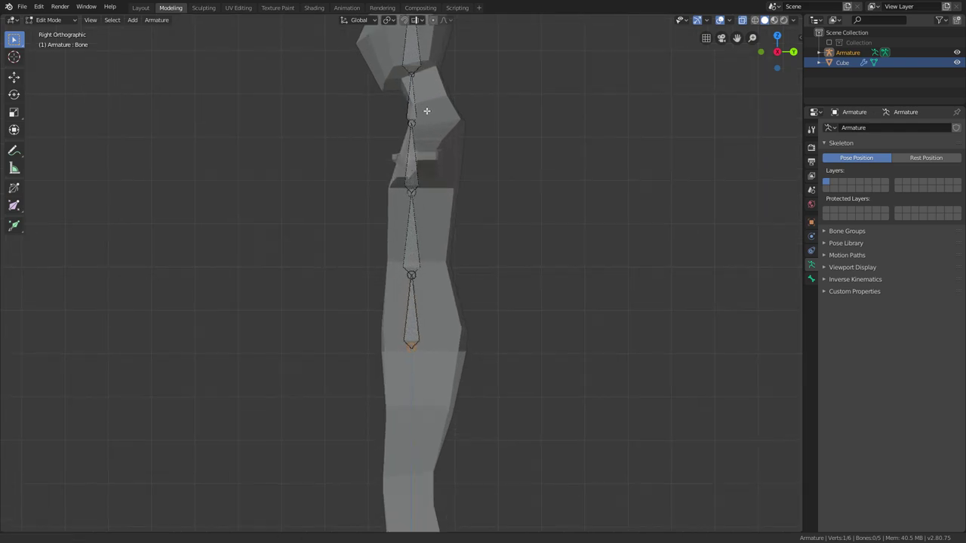
pyautogui.keyDown('shift'); pyautogui.moveTo(425, 110); pyautogui.dragTo(424, 181, button='middle'); pyautogui.keyUp('shift')
pyautogui.rightClick(410, 146)
pyautogui.press('g')
pyautogui.press('y')
pyautogui.click(417, 144)
# Move the neck-base joint back along Y by about 0.48 m and the chest joint by about 0.13 m.
pyautogui.click(408, 190)
pyautogui.press('g')
pyautogui.press('y')
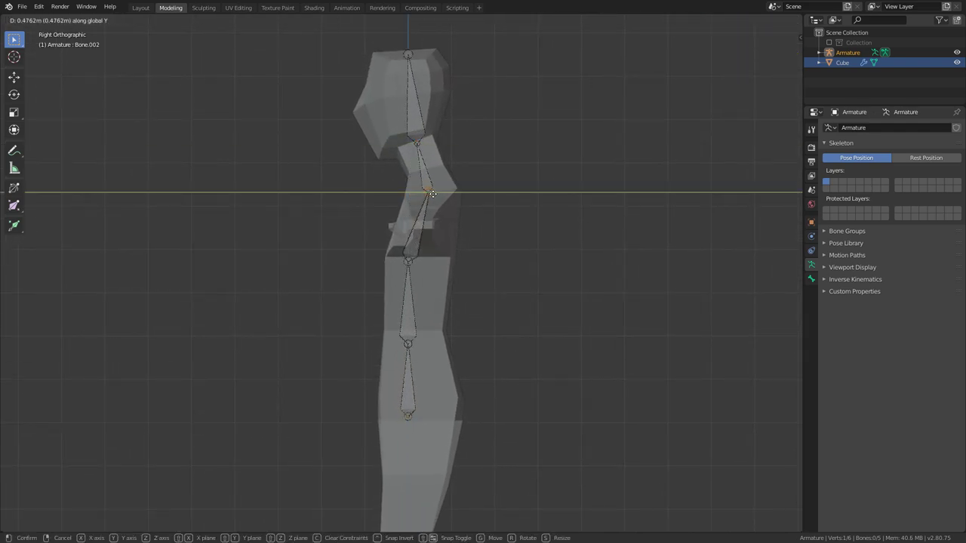
pyautogui.click(433, 194)
pyautogui.rightClick(410, 265)
pyautogui.press('g')
pyautogui.press('y')
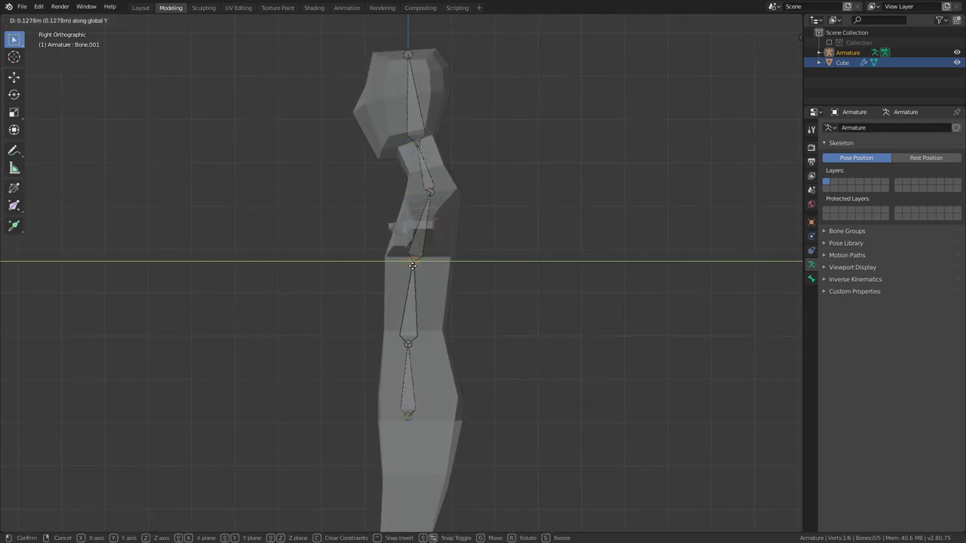
pyautogui.click(415, 268)
# Move the waist joint and the root of the pelvis bone slightly back along Y to centre them in the body.
pyautogui.rightClick(408, 343)
pyautogui.press('g')
pyautogui.press('y')
pyautogui.click(411, 344)
pyautogui.click(407, 415)
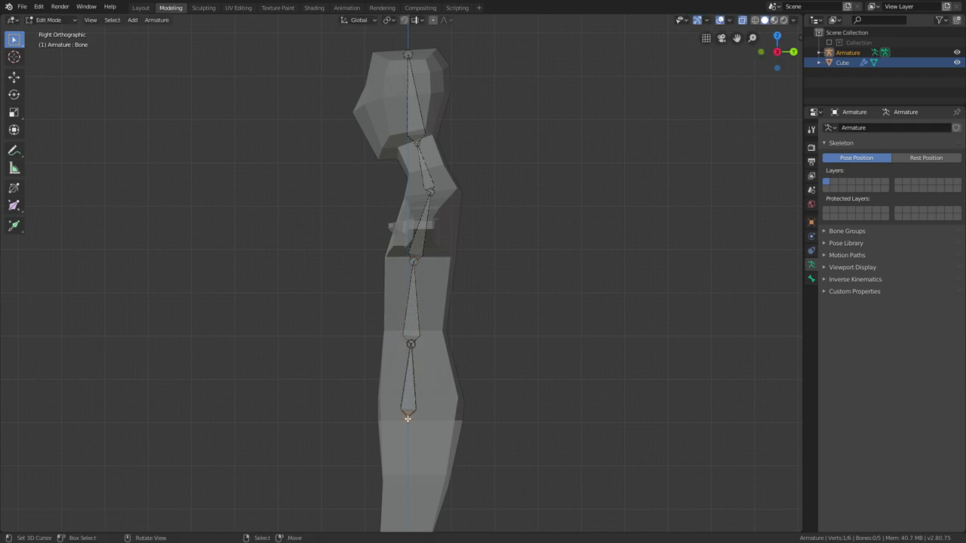
pyautogui.press('g')
pyautogui.press('y')
pyautogui.click(419, 417)
# In front view, extrude a hip bone about 0.9 m long from the pelvis root outward and slightly up toward the character's left hip.
pyautogui.press('KP_1')
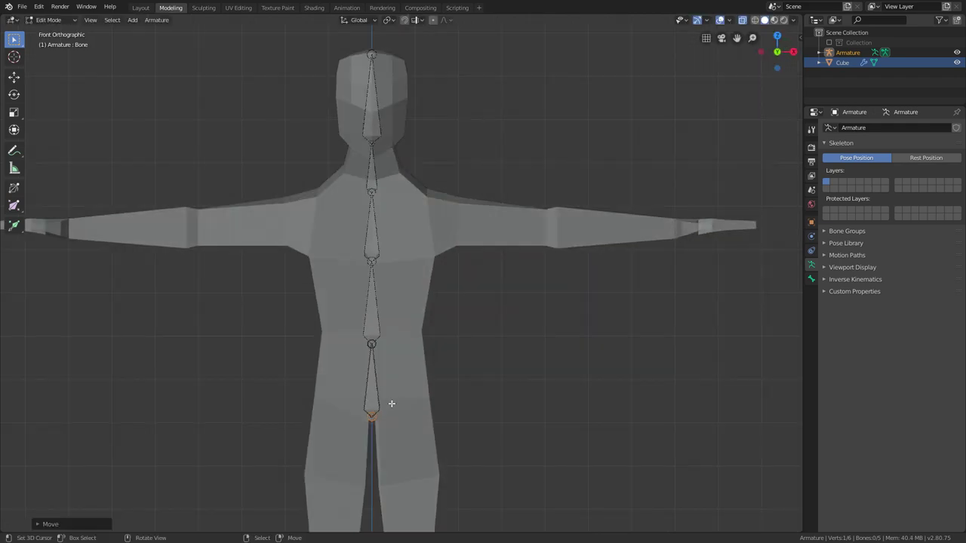
pyautogui.scroll(6, 390, 403)
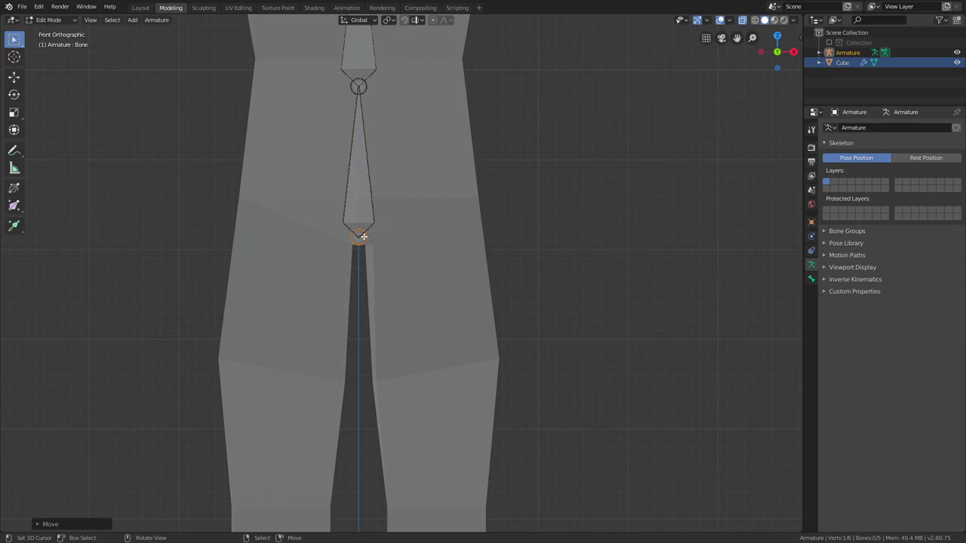
pyautogui.press('e')
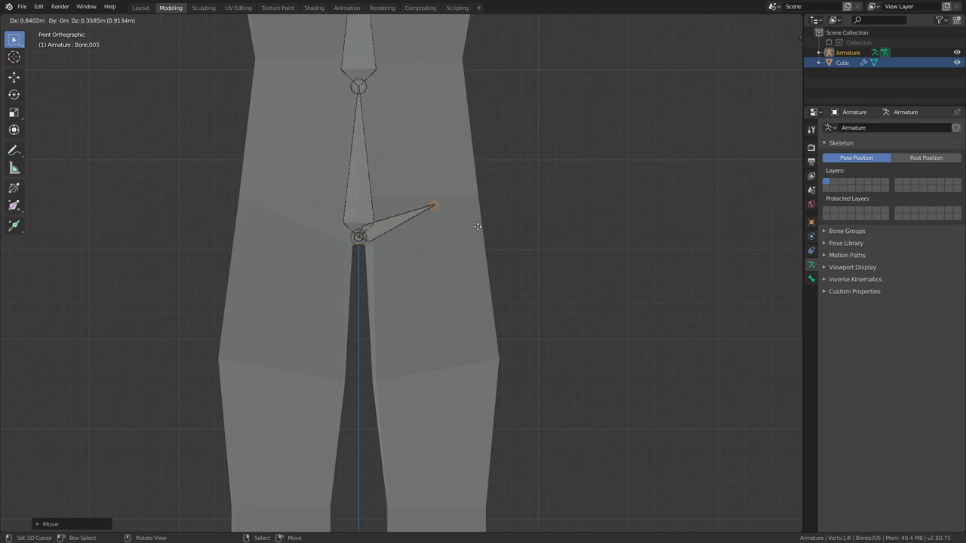
pyautogui.click(480, 234)
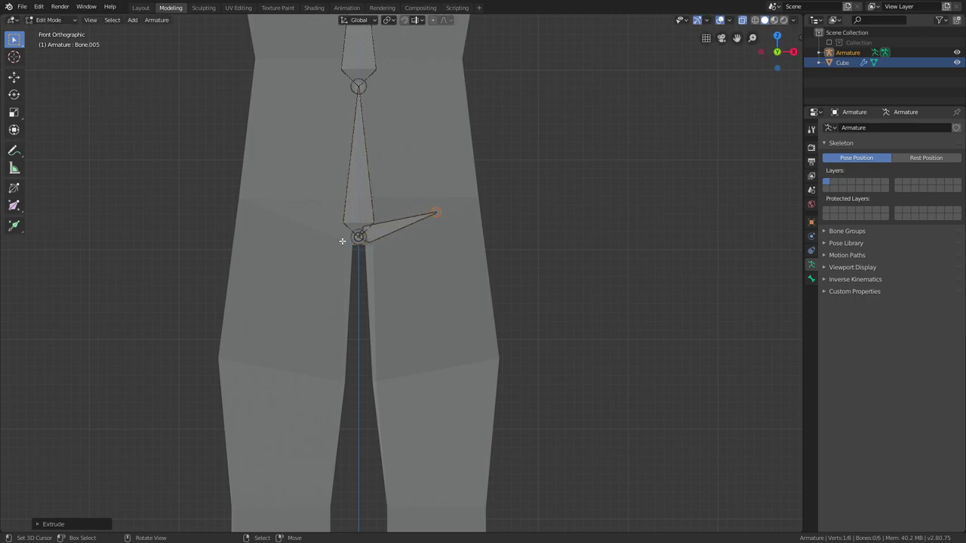
# Extrude a thigh bone from the hip bone's tip straight down along Z to the knee, and check it from the side.
pyautogui.scroll(-4, 452, 234)
pyautogui.scroll(2, 455, 215)
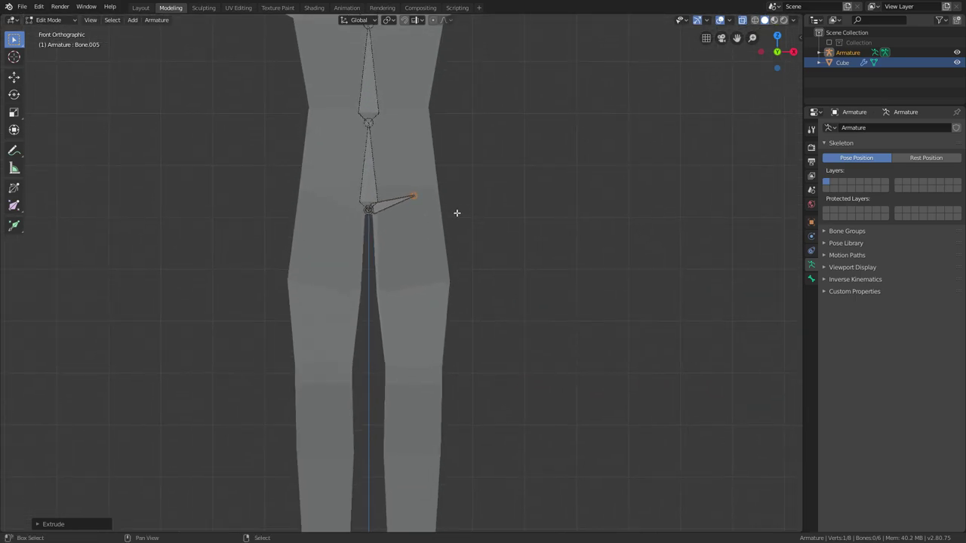
pyautogui.press('e')
pyautogui.press('z')
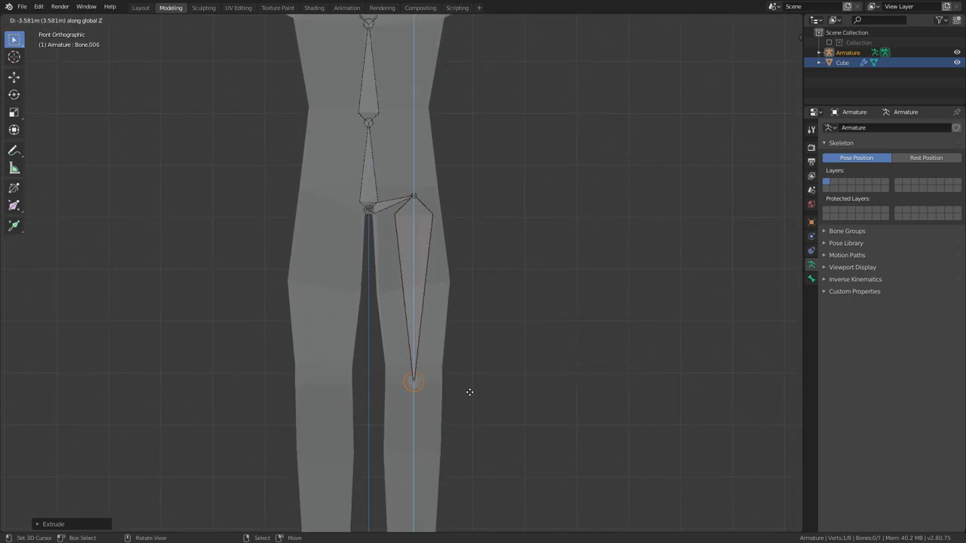
pyautogui.click(469, 387)
pyautogui.press('KP_3')
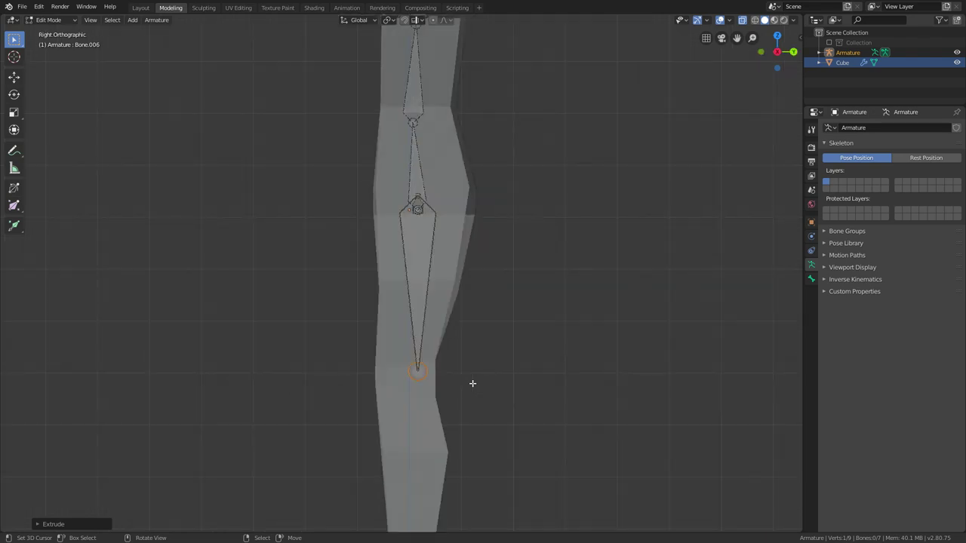
# Move the knee joint forward along Y, toward the front of the leg.
pyautogui.press('g')
pyautogui.press('y')
pyautogui.click(439, 382)
# Extrude a shin bone from the knee straight down to the ankle, centre its tip along Y, and check it from the front.
pyautogui.keyDown('shift'); pyautogui.moveTo(457, 388); pyautogui.dragTo(440, 201, button='middle'); pyautogui.keyUp('shift')
pyautogui.press('e')
pyautogui.press('y')
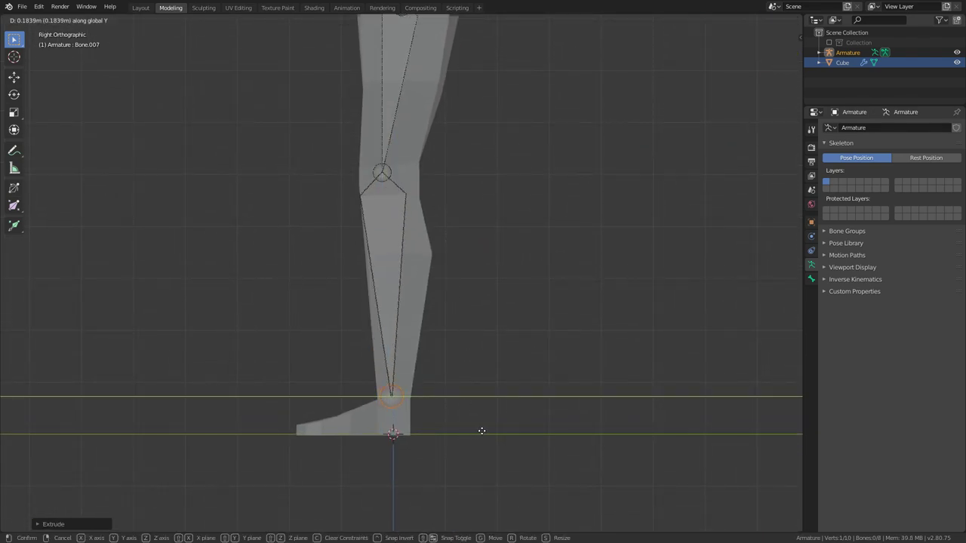
pyautogui.click(483, 430)
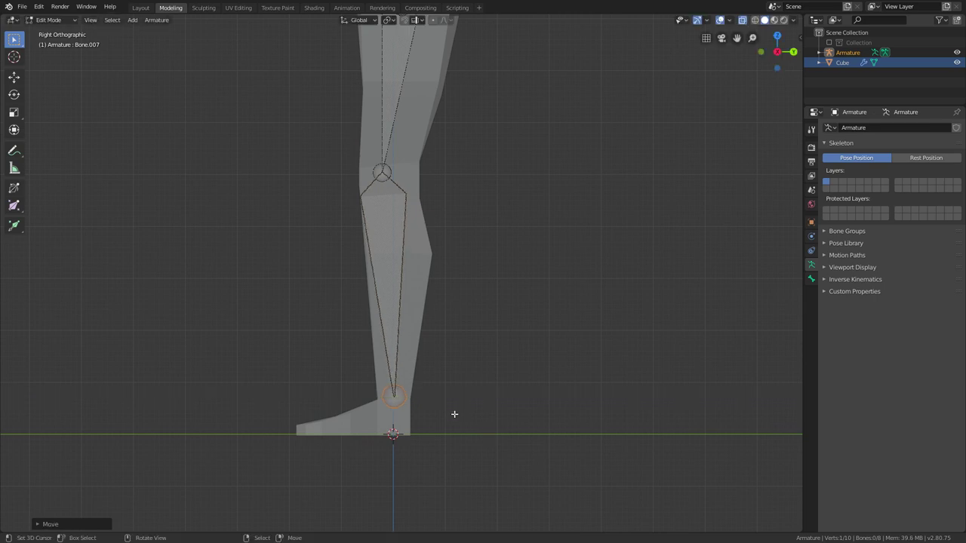
pyautogui.press('KP_1')
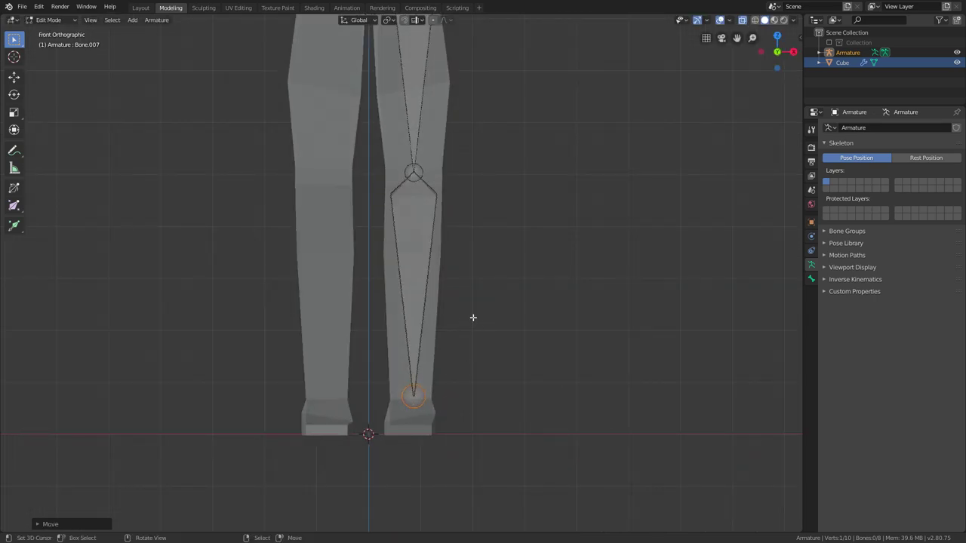
pyautogui.press('KP_3')
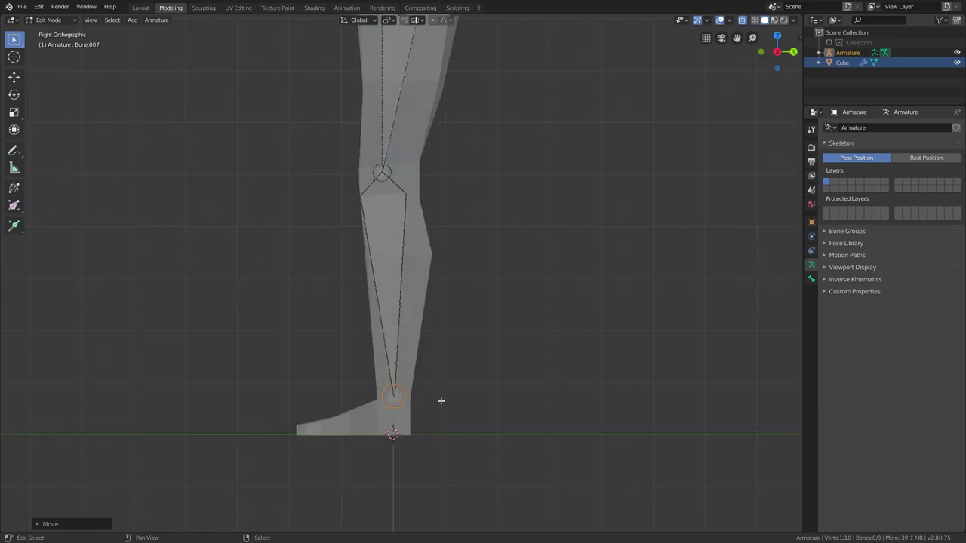
# In side view, extrude a foot bone about 1.1 m long from the ankle to the ball of the foot and a toe bone about 0.8 m long forward.
pyautogui.scroll(4, 441, 355)
pyautogui.keyDown('shift'); pyautogui.moveTo(396, 336); pyautogui.dragTo(446, 314, button='middle'); pyautogui.keyUp('shift')
pyautogui.press('e')
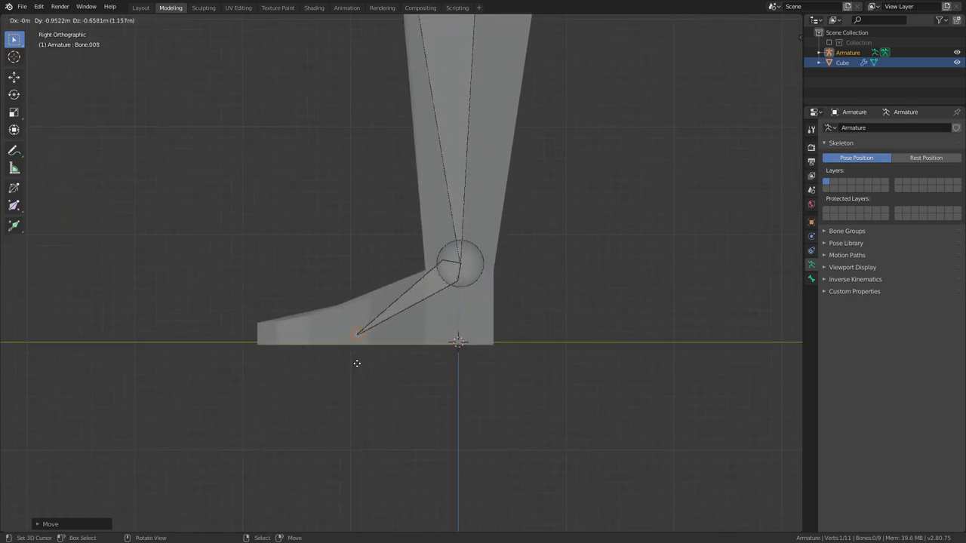
pyautogui.click(353, 354)
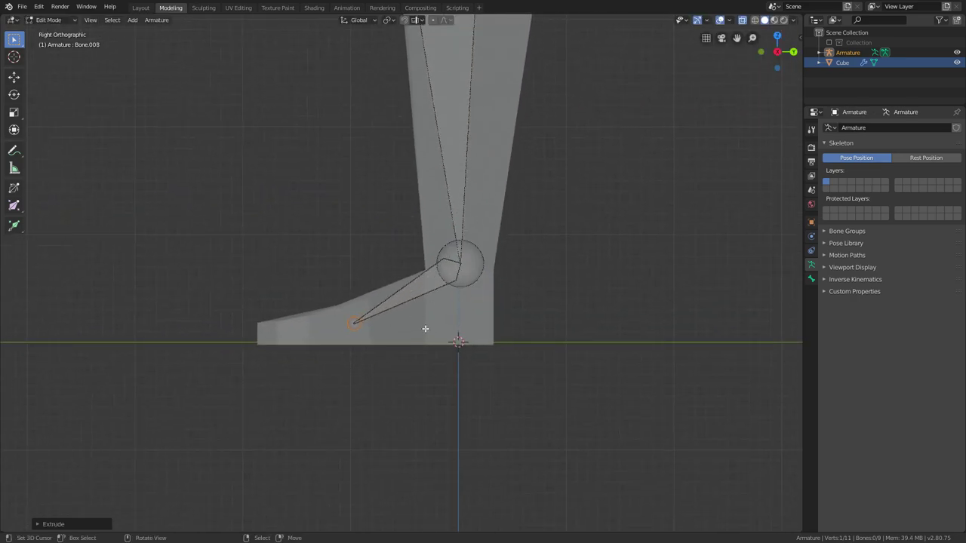
pyautogui.press('e')
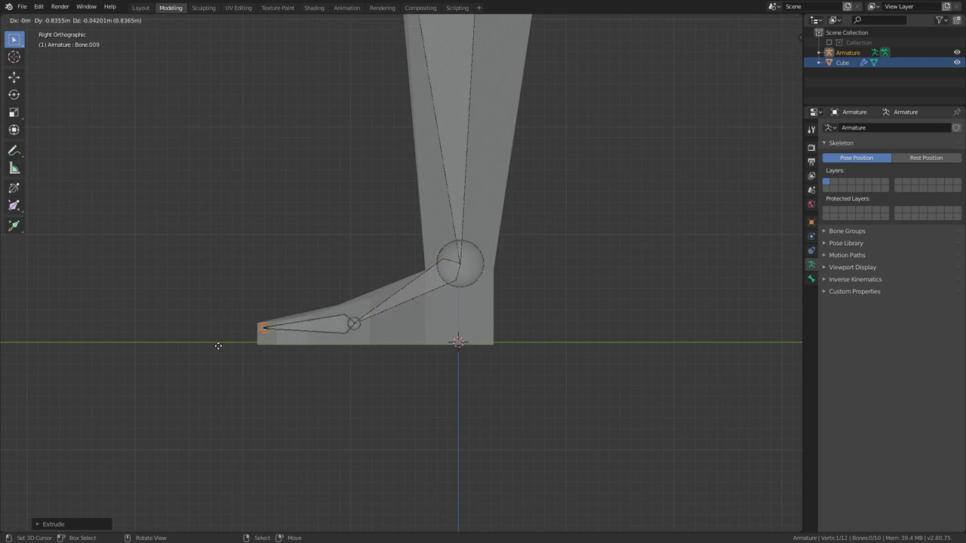
pyautogui.press('y')
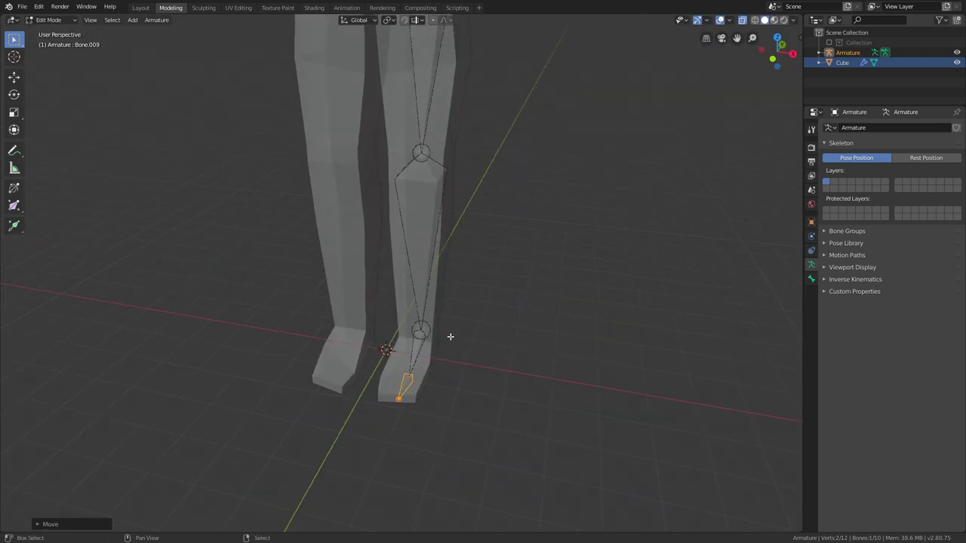
# In front view, extrude a shoulder bone about 1.7 m long from the chest joint outward and up to the character's left shoulder.
pyautogui.press('KP_1')
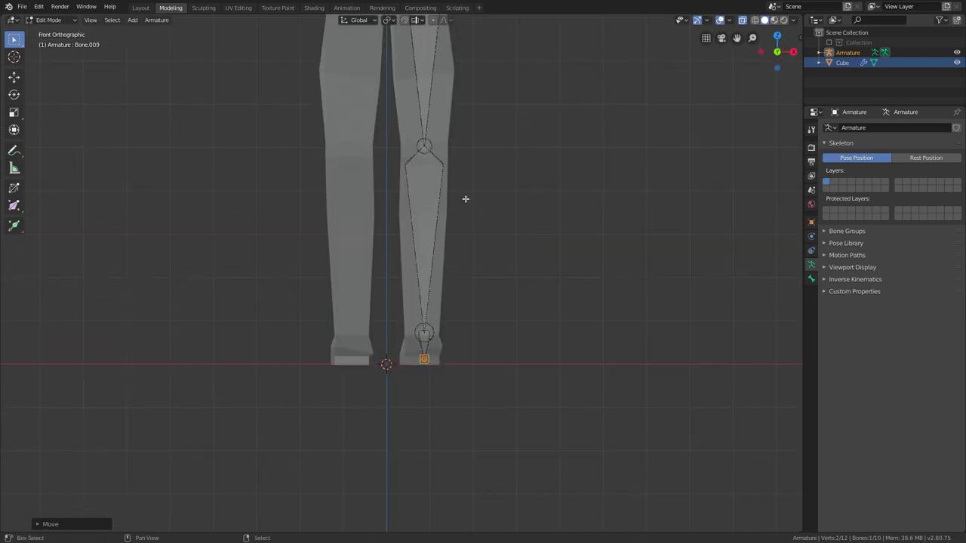
pyautogui.keyDown('shift'); pyautogui.moveTo(498, 110); pyautogui.dragTo(494, 279, button='middle'); pyautogui.keyUp('shift')
pyautogui.scroll(-3, 495, 279)
pyautogui.scroll(1, 452, 218)
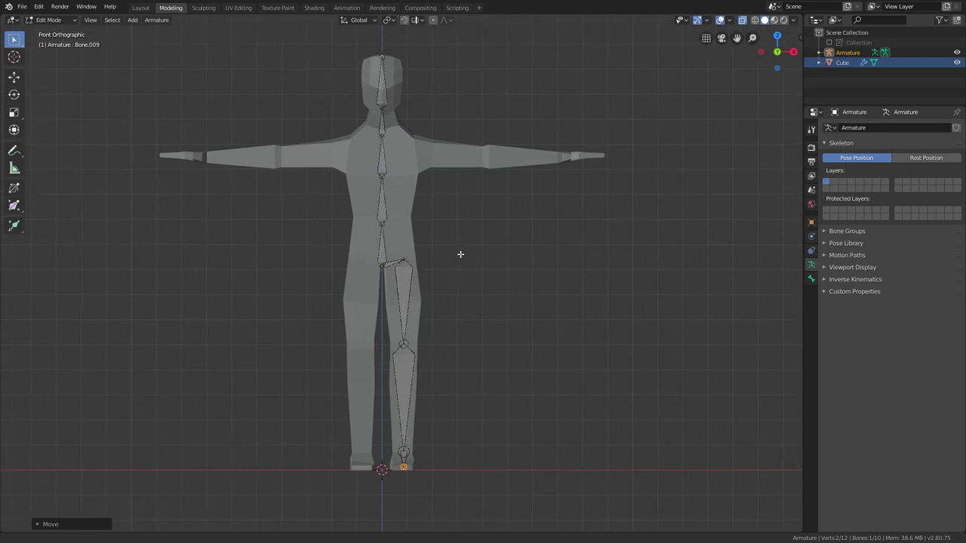
pyautogui.scroll(2, 327, 242)
pyautogui.click(342, 266)
pyautogui.scroll(3, 372, 292)
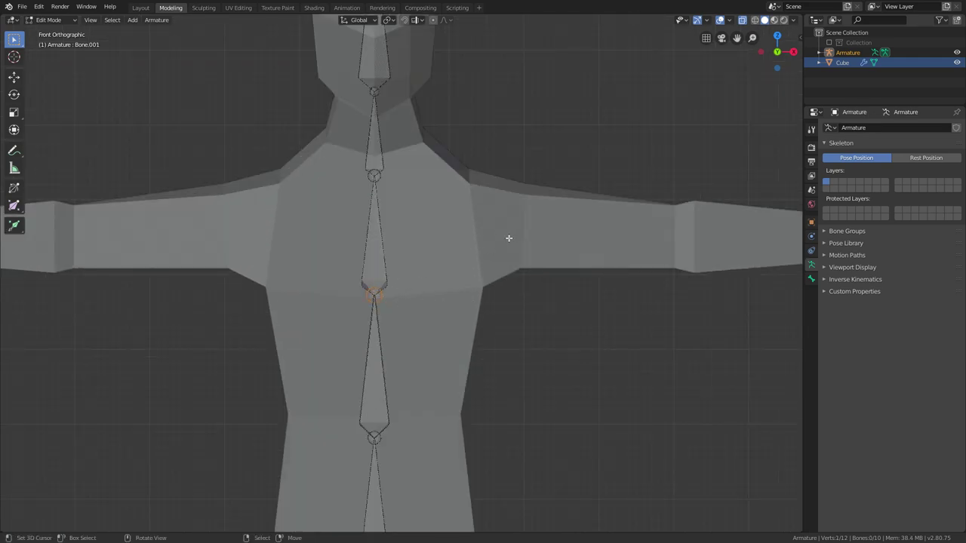
pyautogui.press('e')
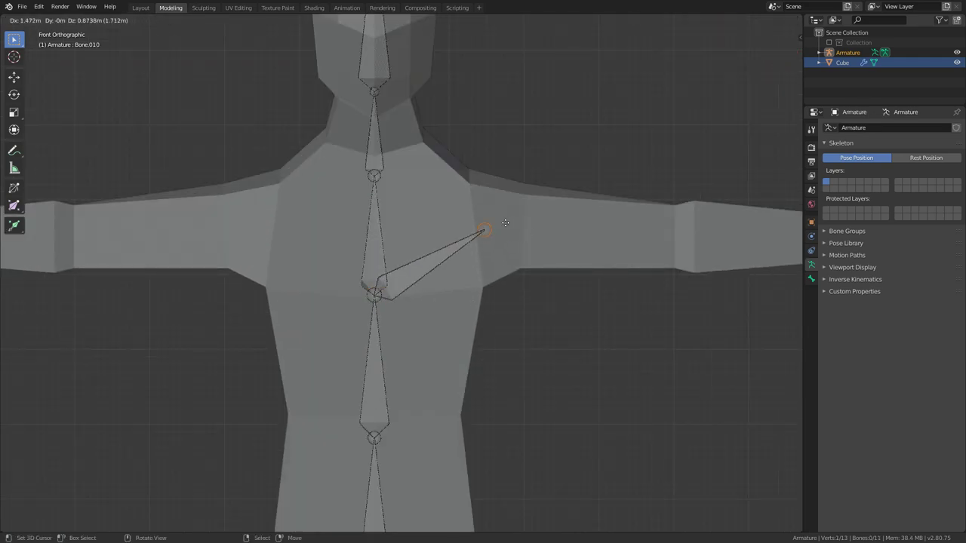
pyautogui.click(501, 222)
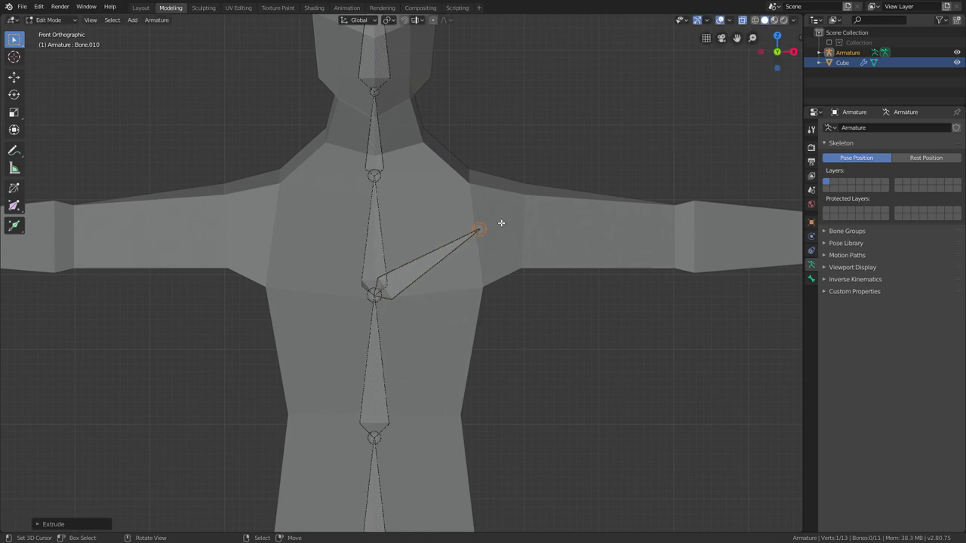
# Move the shoulder bone's tip slightly outward and up toward the start of the arm.
pyautogui.keyDown('shift'); pyautogui.moveTo(526, 226); pyautogui.dragTo(352, 242, button='middle'); pyautogui.keyUp('shift')
pyautogui.press('g')
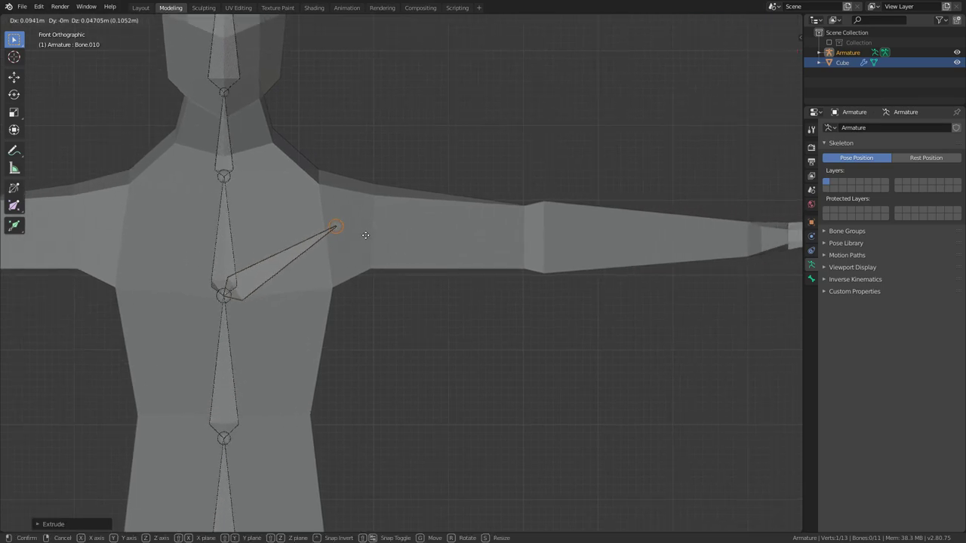
pyautogui.click(372, 236)
# Extrude an upper arm bone from the shoulder joint along X to the elbow.
pyautogui.press('e')
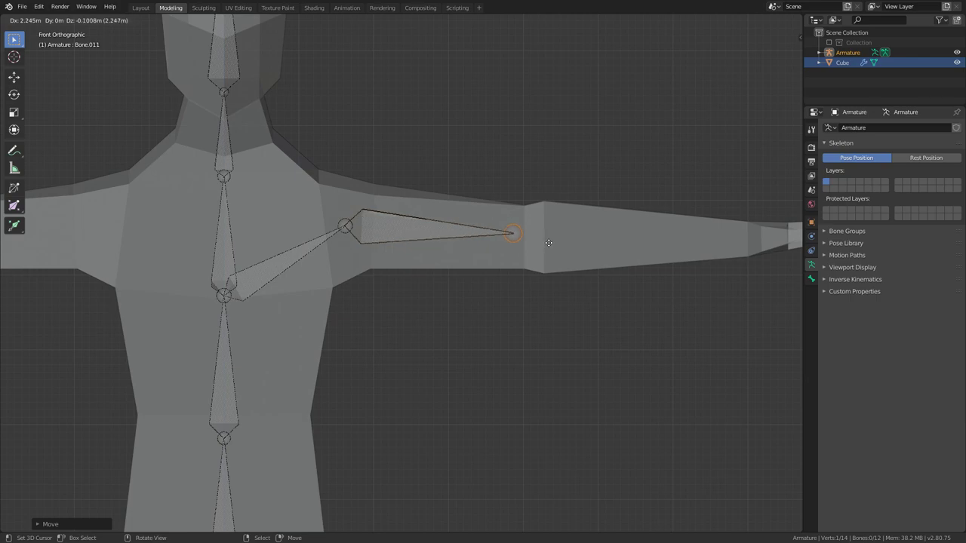
pyautogui.press('y')
pyautogui.click(551, 243)
pyautogui.press('x')
pyautogui.click(558, 242)
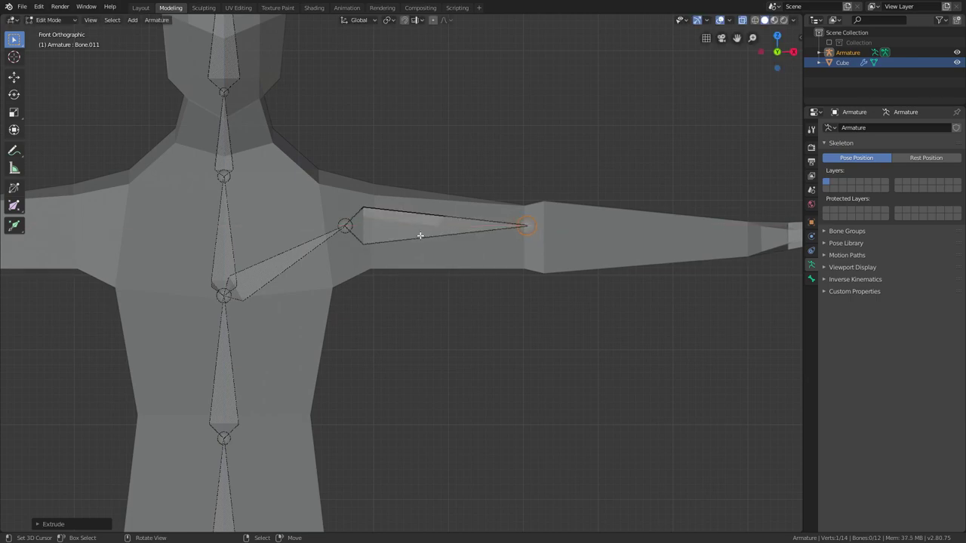
# Move the whole upper arm bone slightly down along Z to centre it in the arm.
pyautogui.click(372, 222)
pyautogui.click(368, 214)
pyautogui.press('g')
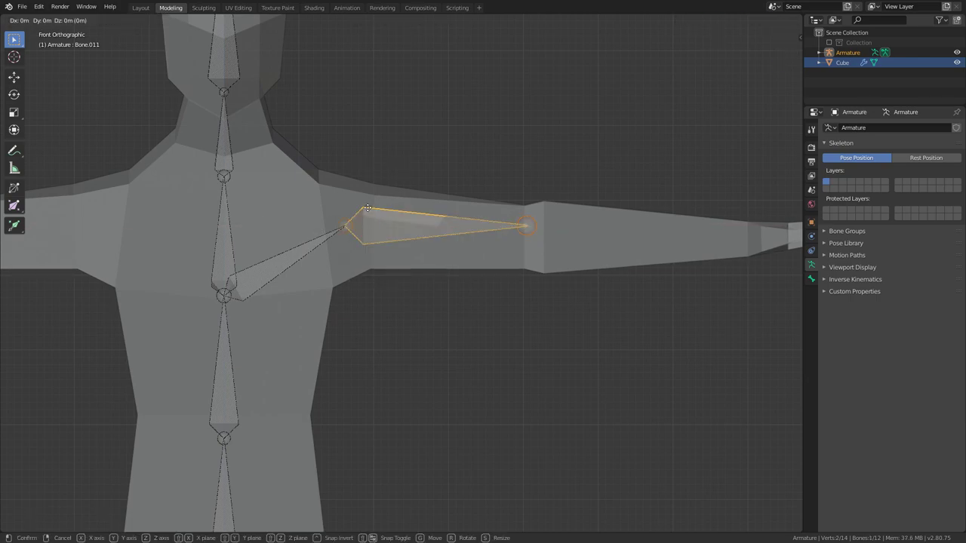
pyautogui.press('z')
pyautogui.click(626, 242)
# Extrude a forearm bone from the elbow joint along X to the wrist.
pyautogui.keyDown('shift'); pyautogui.moveTo(611, 243); pyautogui.dragTo(358, 266, button='middle'); pyautogui.keyUp('shift')
pyautogui.rightClick(360, 258)
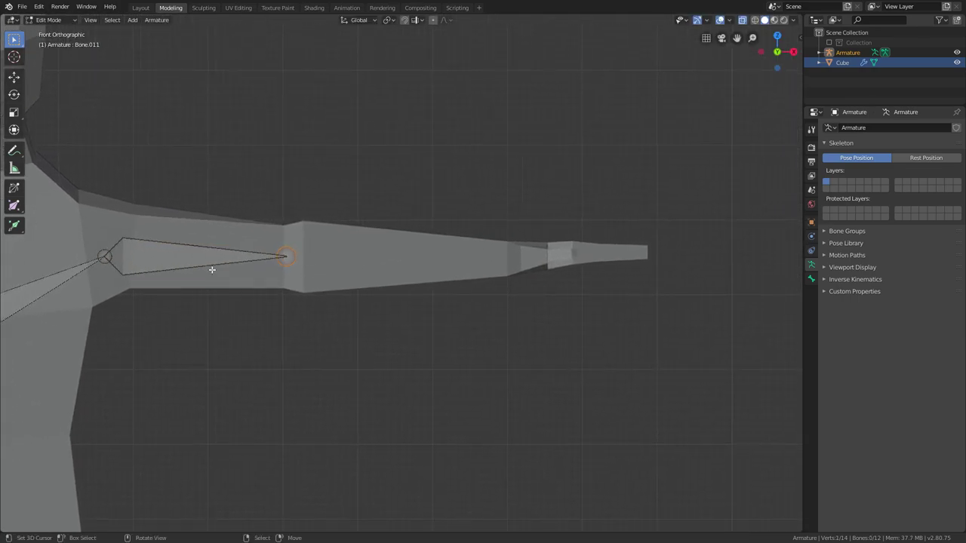
pyautogui.press('e')
pyautogui.press('y')
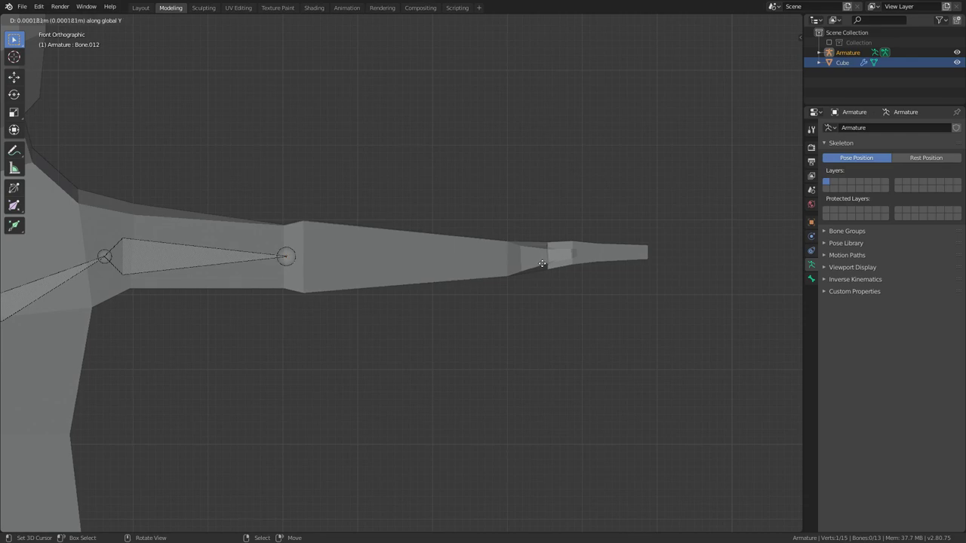
pyautogui.press('x')
pyautogui.click(547, 264)
# In top view, move the upper arm bone back along Y to centre it in the arm, and clear the selection.
pyautogui.moveTo(547, 265); pyautogui.dragTo(437, 344, button='middle')
pyautogui.press('KP_7')
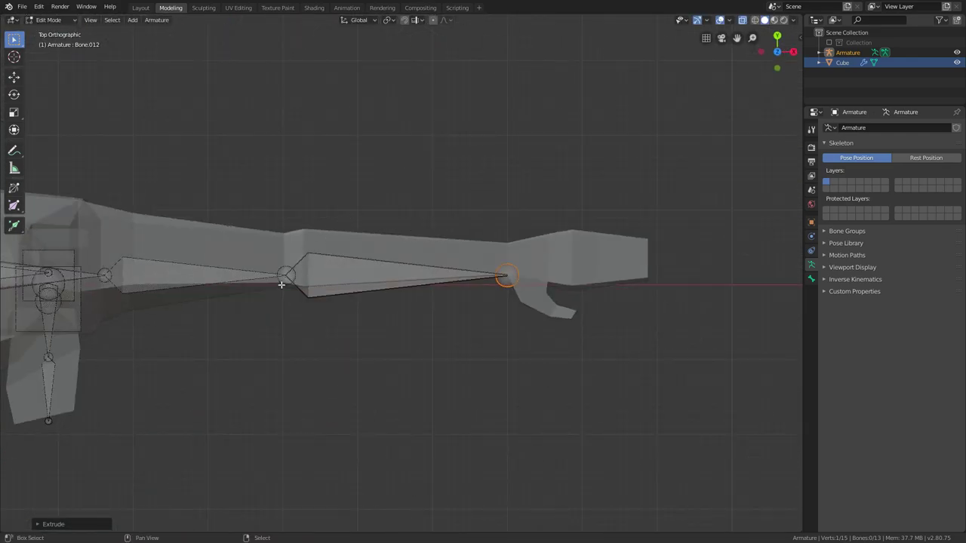
pyautogui.keyDown('shift'); pyautogui.moveTo(157, 280); pyautogui.dragTo(307, 241, button='middle'); pyautogui.keyUp('shift')
pyautogui.click(291, 226)
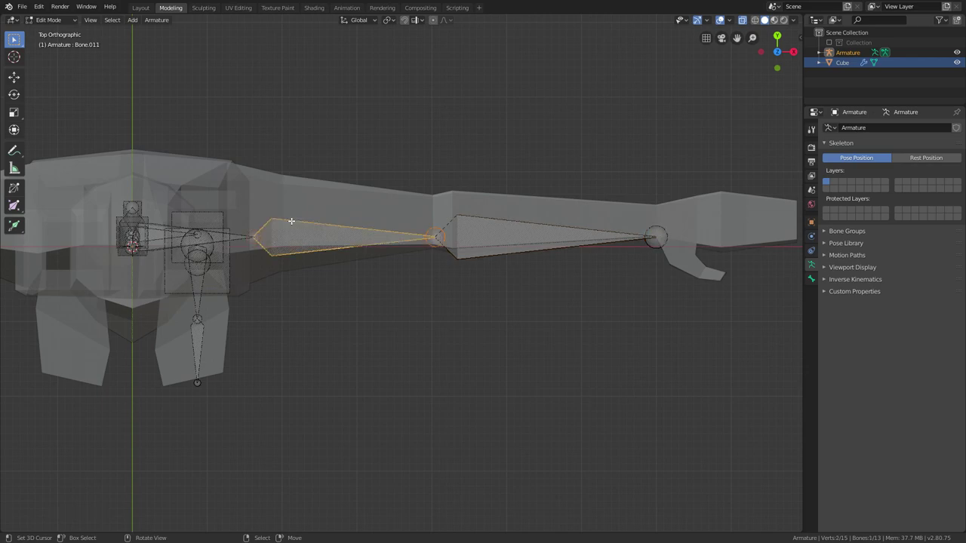
pyautogui.press('g')
pyautogui.press('y')
pyautogui.click(292, 207)
pyautogui.hotkey('alt', 'a')
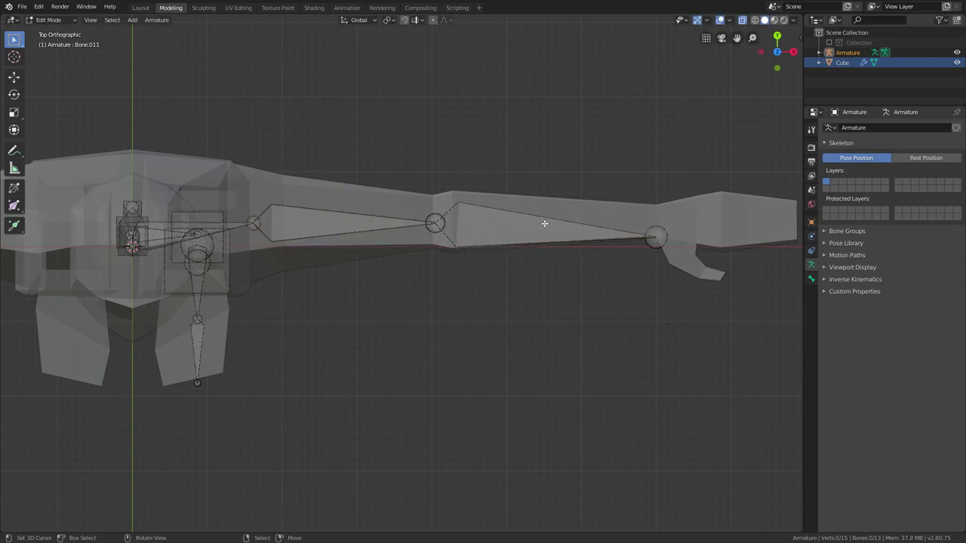
# Move the wrist joint back along Y to centre it in the wrist.
pyautogui.click(656, 236)
pyautogui.press('g')
pyautogui.press('y')
pyautogui.click(663, 219)
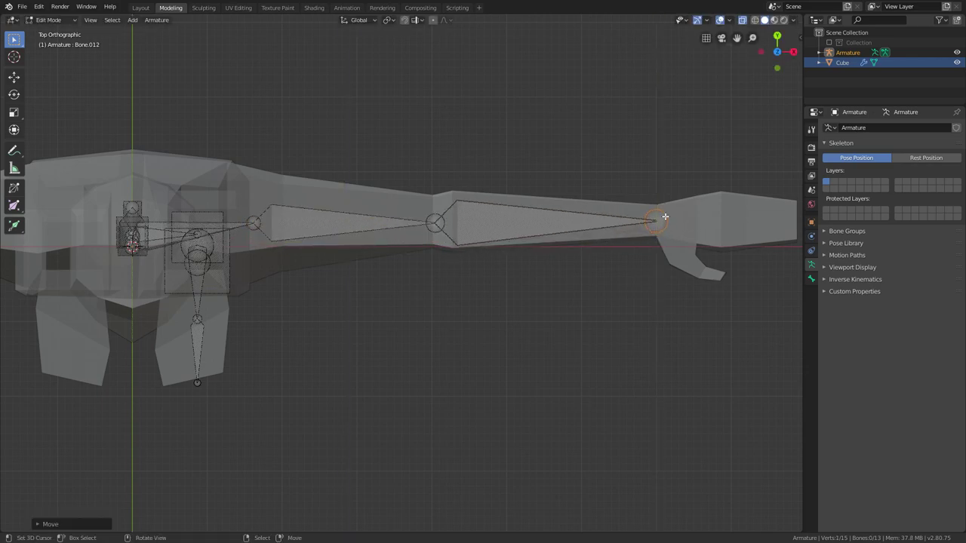
# Extrude a short hand bone from the wrist along X, and a bone about 0.4 m long from its tip into the thumb's base.
pyautogui.keyDown('shift'); pyautogui.moveTo(663, 218); pyautogui.dragTo(367, 240, button='middle'); pyautogui.keyUp('shift')
pyautogui.press('g')
pyautogui.press('x')
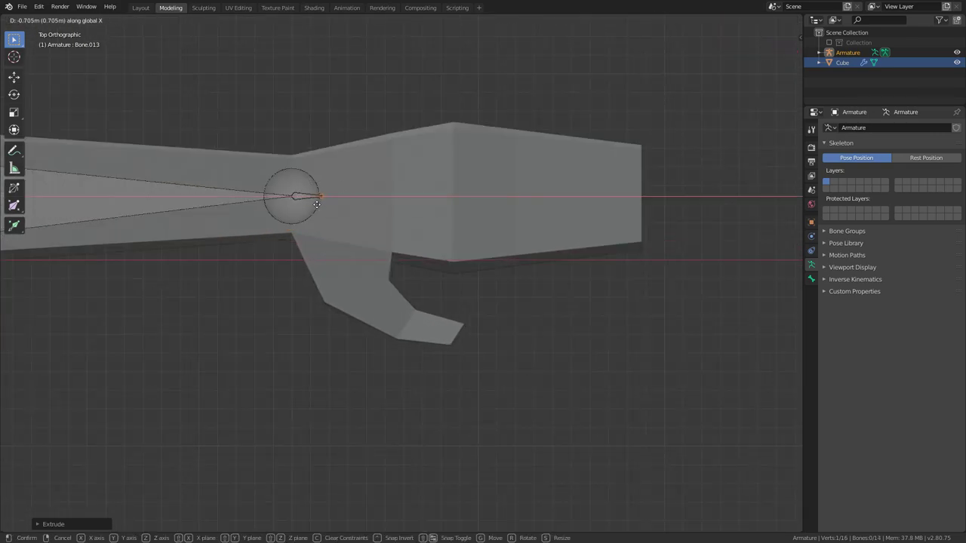
pyautogui.click(334, 204)
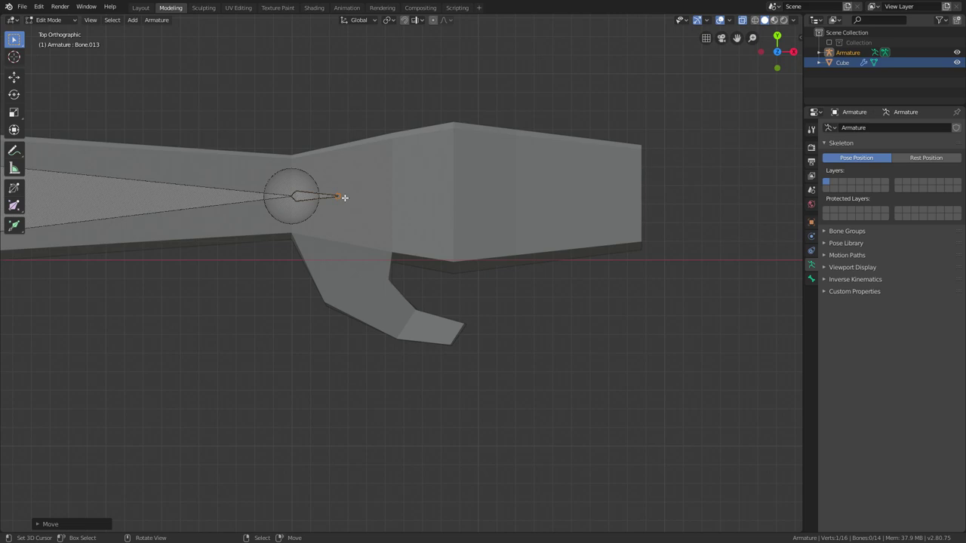
pyautogui.press('e')
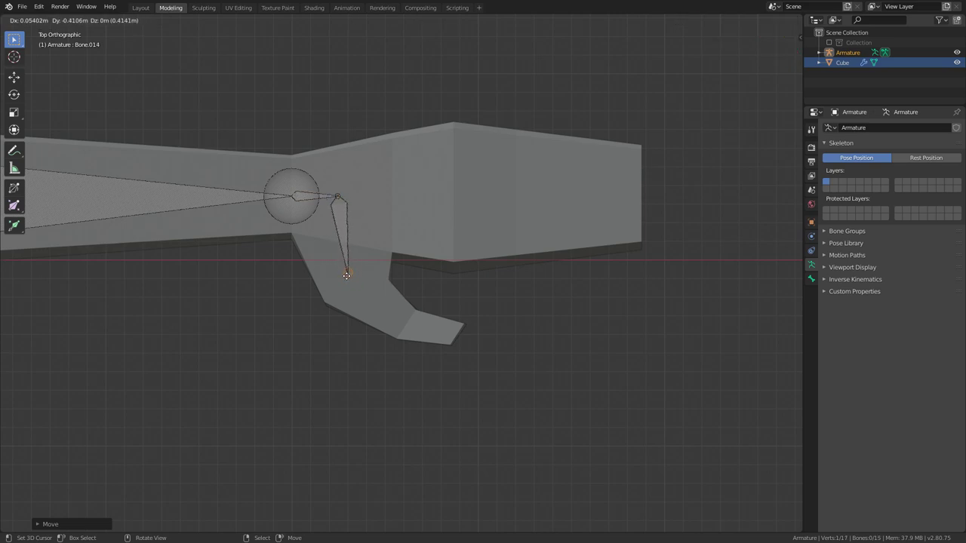
pyautogui.click(360, 232)
# Extrude a palm bone about 0.6 m long along X from the short hand bone's tip to the knuckles.
pyautogui.click(340, 198)
pyautogui.press('e')
pyautogui.press('y')
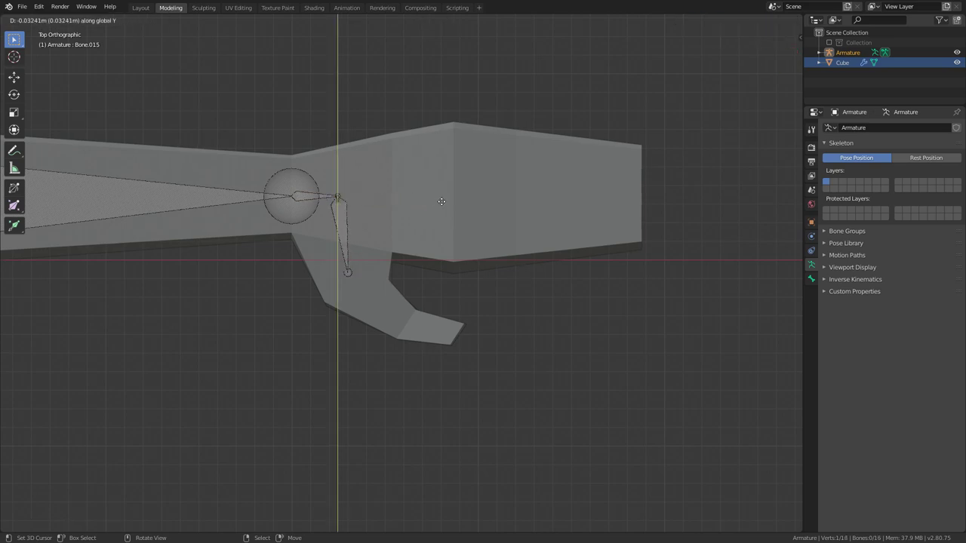
pyautogui.press('x')
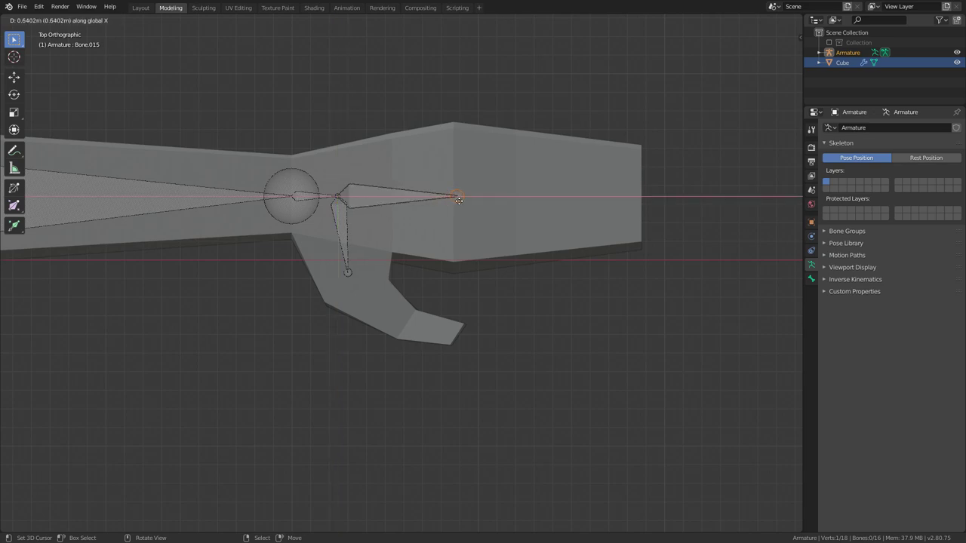
pyautogui.click(455, 200)
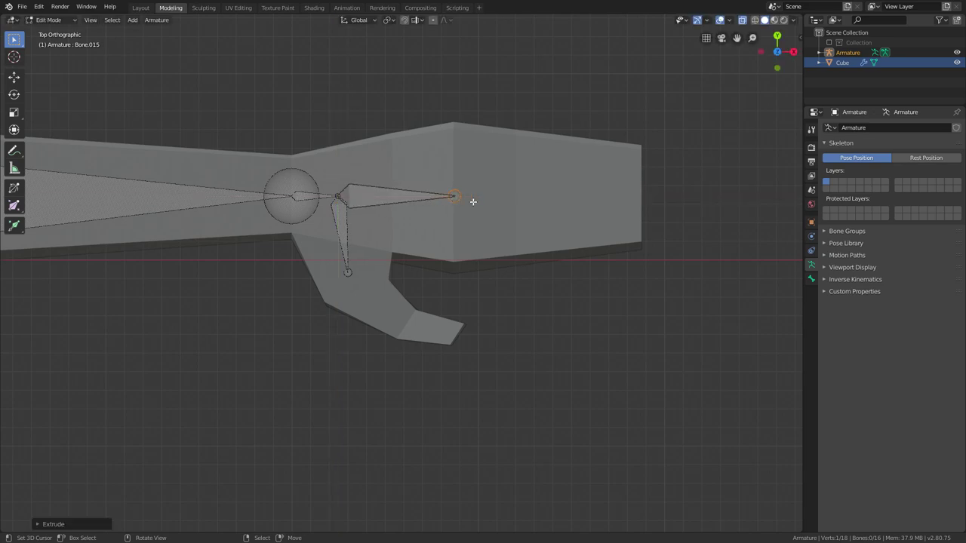
# Extrude three finger bones in a row along X from the knuckle joint to the fingertips.
pyautogui.press('e')
pyautogui.press('y')
pyautogui.press('x')
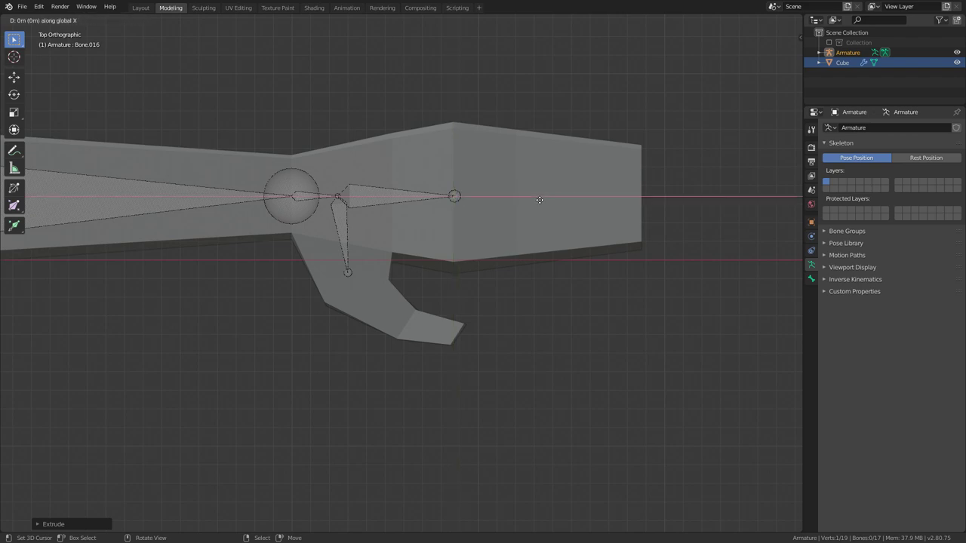
pyautogui.click(541, 200)
pyautogui.press('e')
pyautogui.press('x')
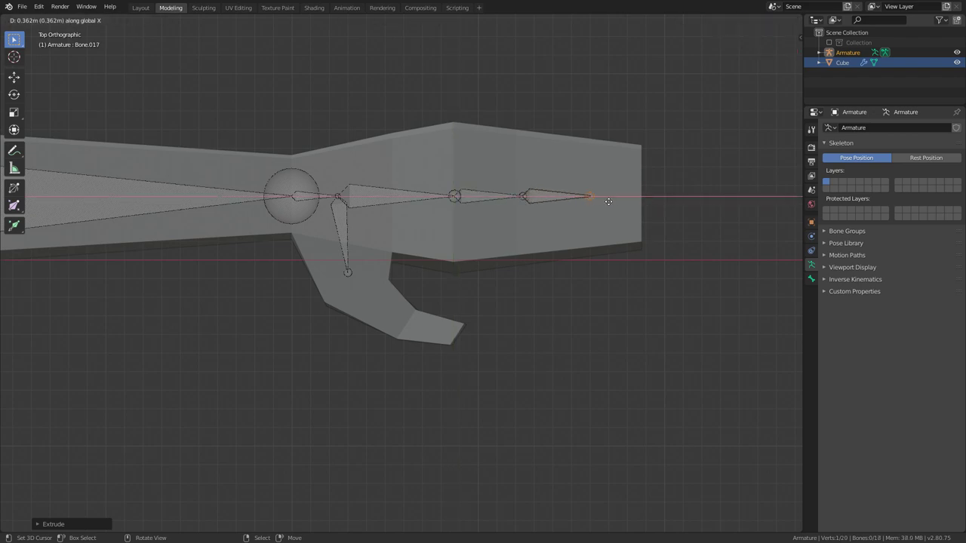
pyautogui.click(613, 201)
pyautogui.press('e')
pyautogui.press('x')
pyautogui.click(656, 202)
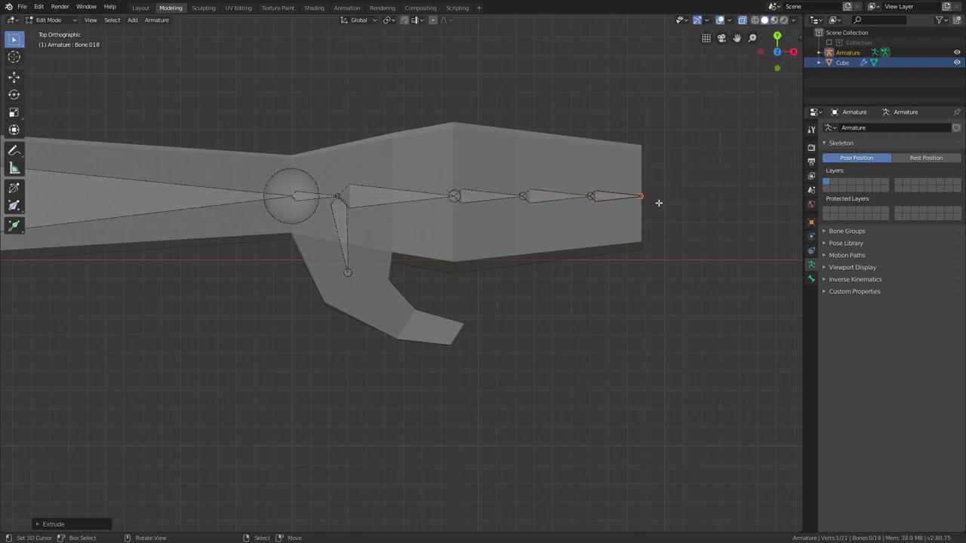
# Extrude two more thumb bones from the thumb's base joint through its bend to the tip, and check the hand from the front.
pyautogui.press('e')
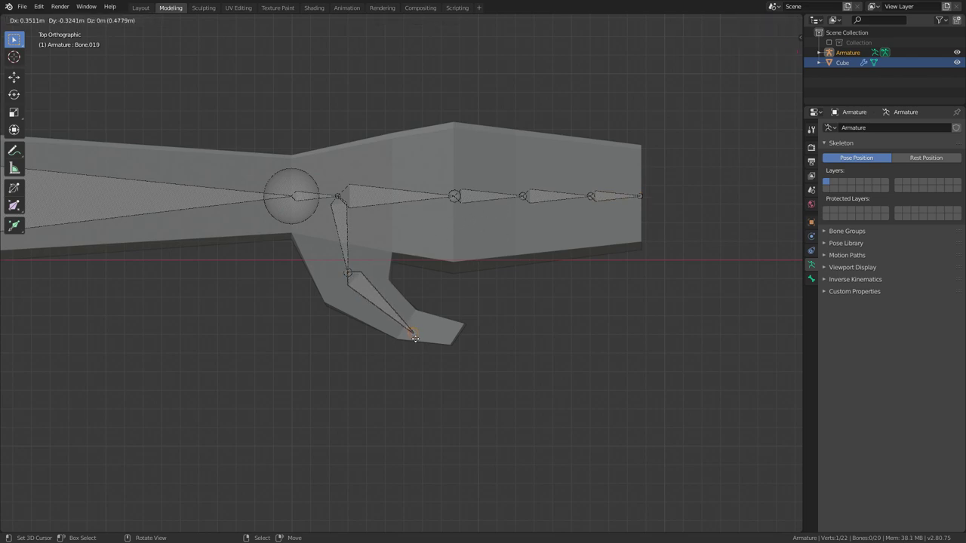
pyautogui.click(415, 329)
pyautogui.press('e')
pyautogui.click(469, 341)
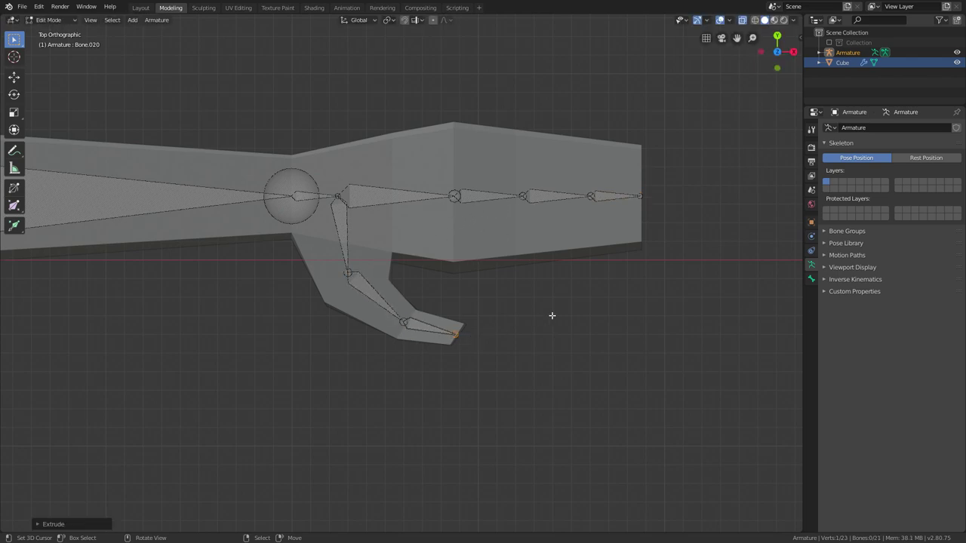
pyautogui.moveTo(551, 315); pyautogui.dragTo(524, 208, button='middle')
pyautogui.press('KP_1')
pyautogui.scroll(3, 493, 203)
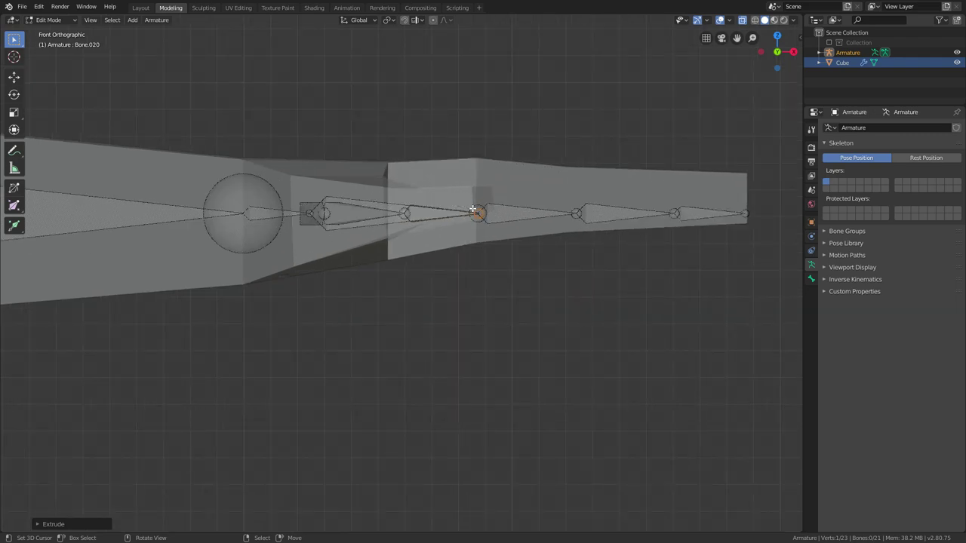
# Raise the knuckle joint at the palm bone's tip about 0.03 m along Z.
pyautogui.rightClick(493, 197)
pyautogui.press('g')
pyautogui.press('z')
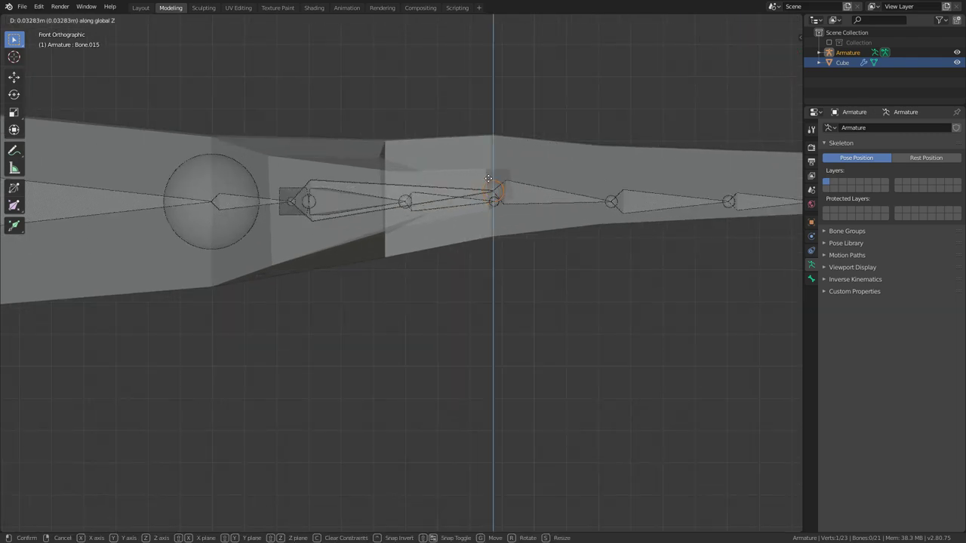
pyautogui.rightClick(493, 197)
pyautogui.rightClick(493, 197)
pyautogui.press('g')
pyautogui.press('z')
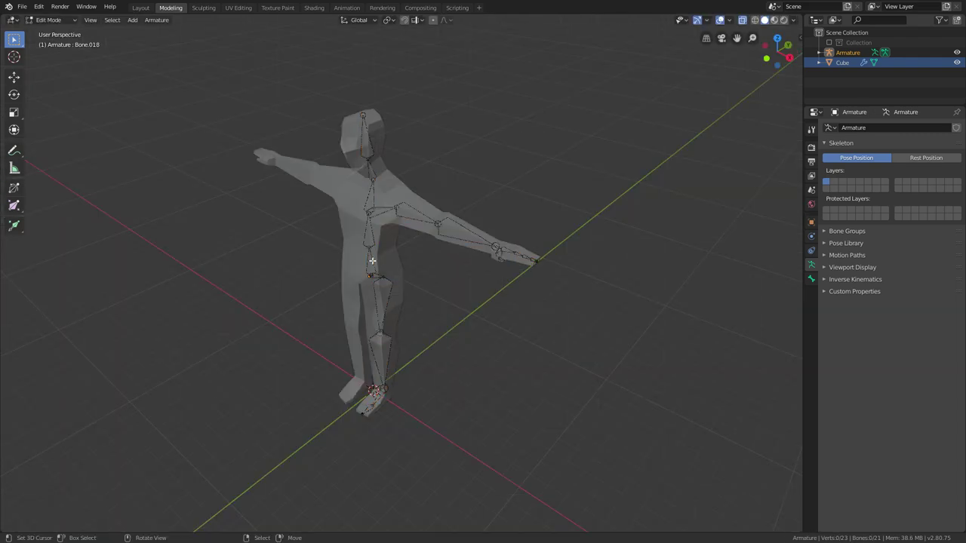
# Examine the whole skeleton in perspective, and inspect the forearm, wrist and hand bones from above.
pyautogui.moveTo(453, 249); pyautogui.dragTo(426, 207, button='middle')
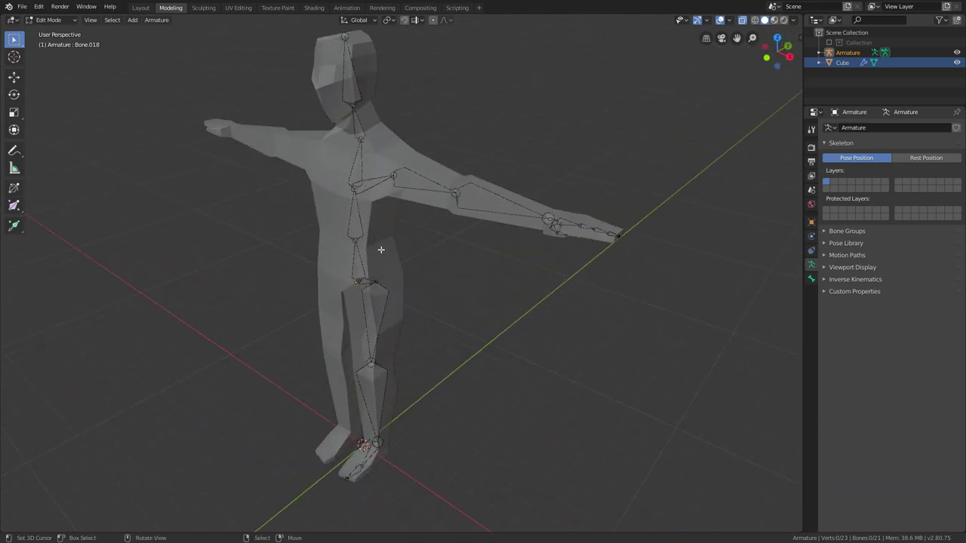
pyautogui.scroll(3, 426, 208)
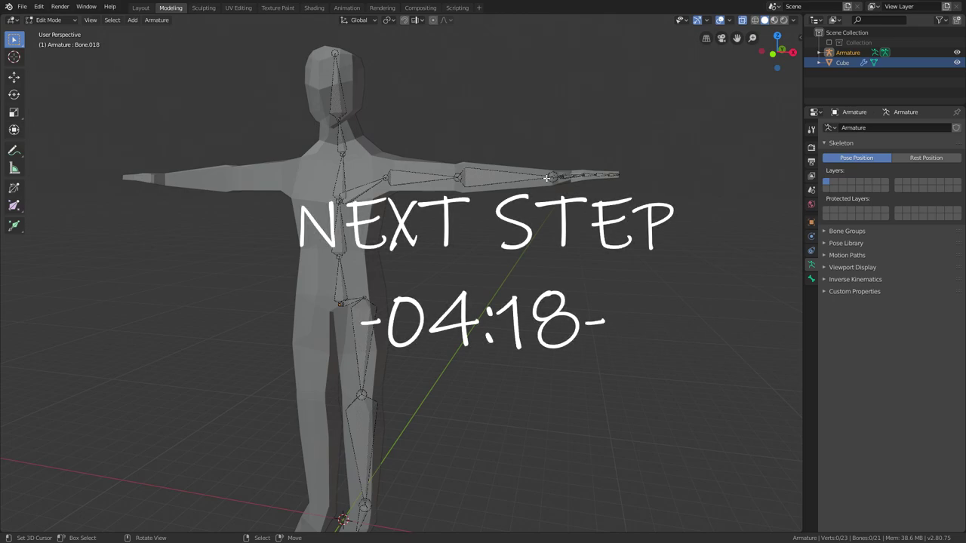
pyautogui.press('KP_7')
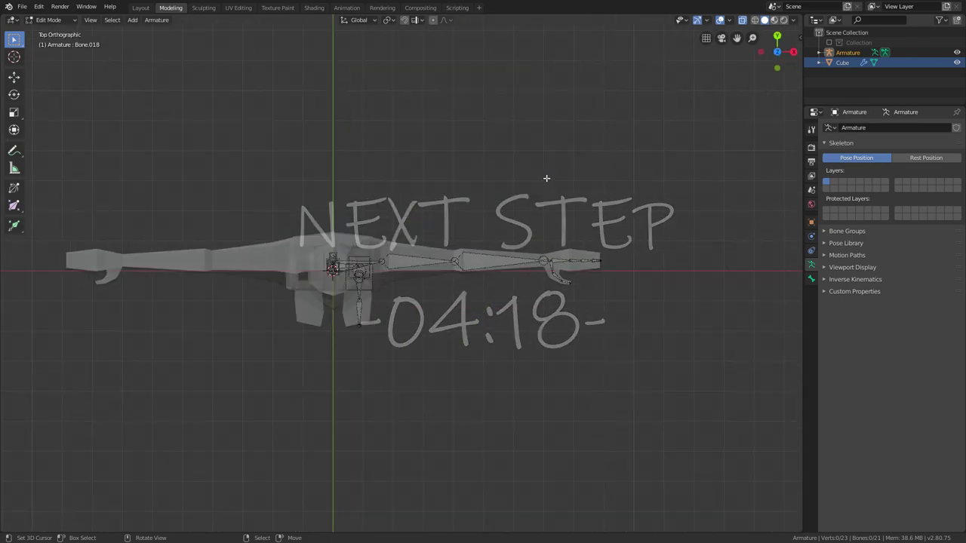
pyautogui.scroll(4, 545, 177)
pyautogui.click(427, 244)
pyautogui.keyDown('shift'); pyautogui.moveTo(426, 244); pyautogui.dragTo(338, 253, button='middle'); pyautogui.keyUp('shift')
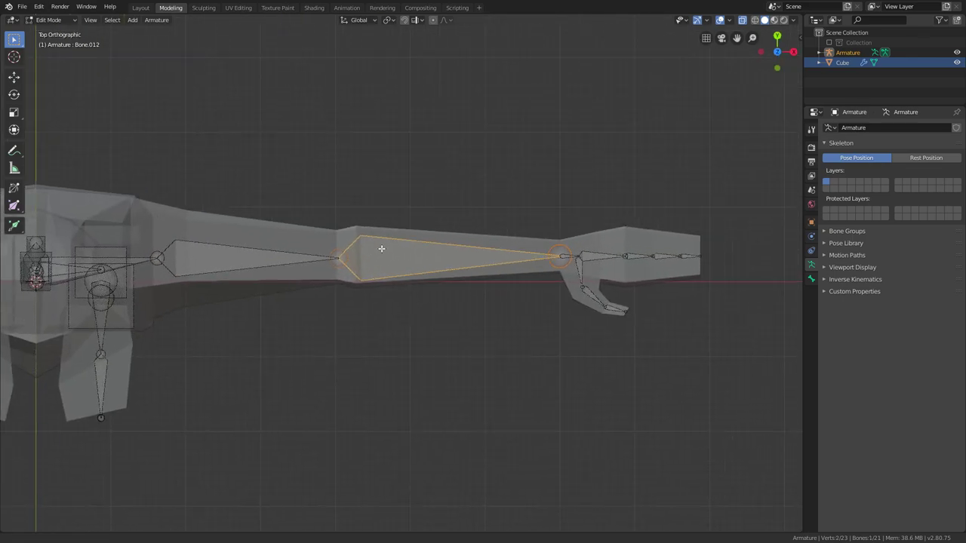
pyautogui.click(579, 249)
pyautogui.keyDown('shift'); pyautogui.moveTo(579, 249); pyautogui.dragTo(487, 239, button='middle'); pyautogui.keyUp('shift')
pyautogui.scroll(3, 485, 228)
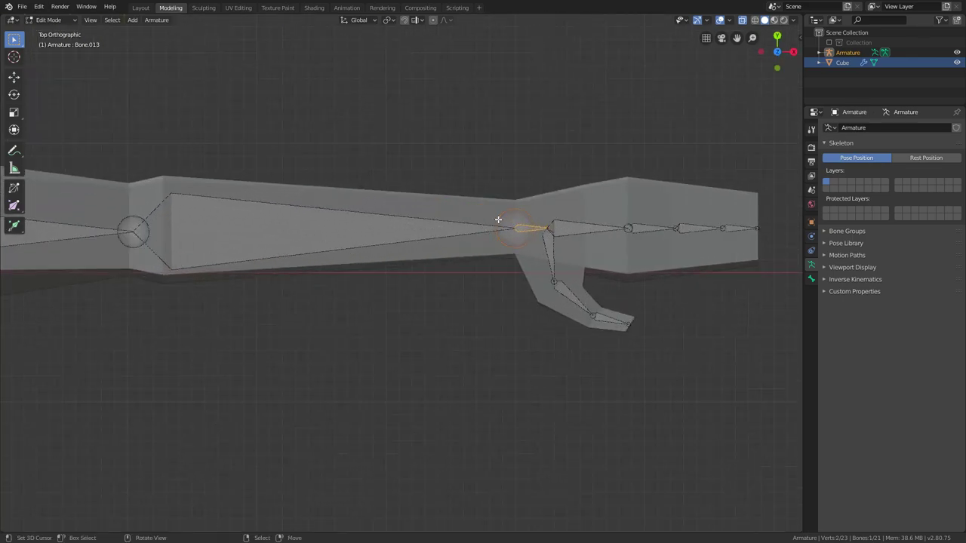
pyautogui.click(521, 215)
pyautogui.scroll(-2, 522, 214)
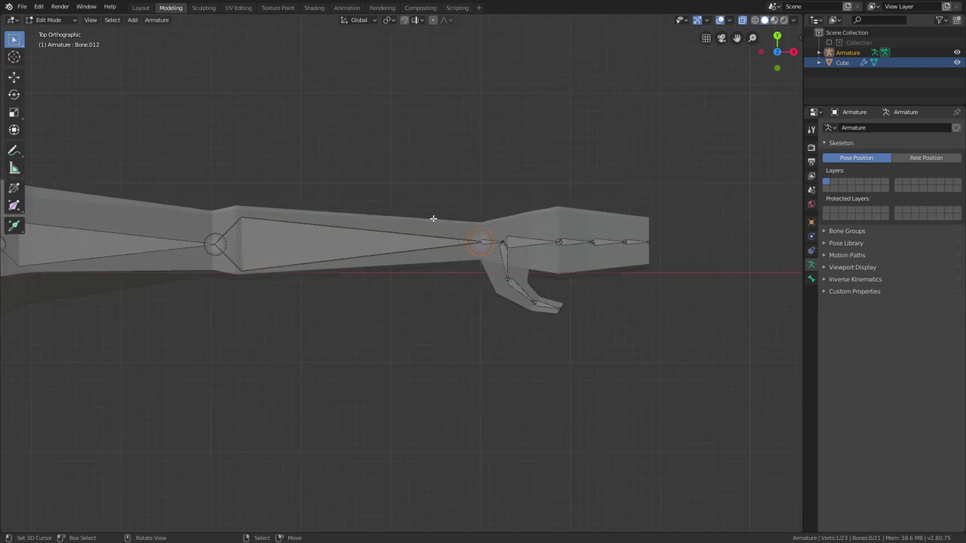
pyautogui.scroll(-3, 487, 242)
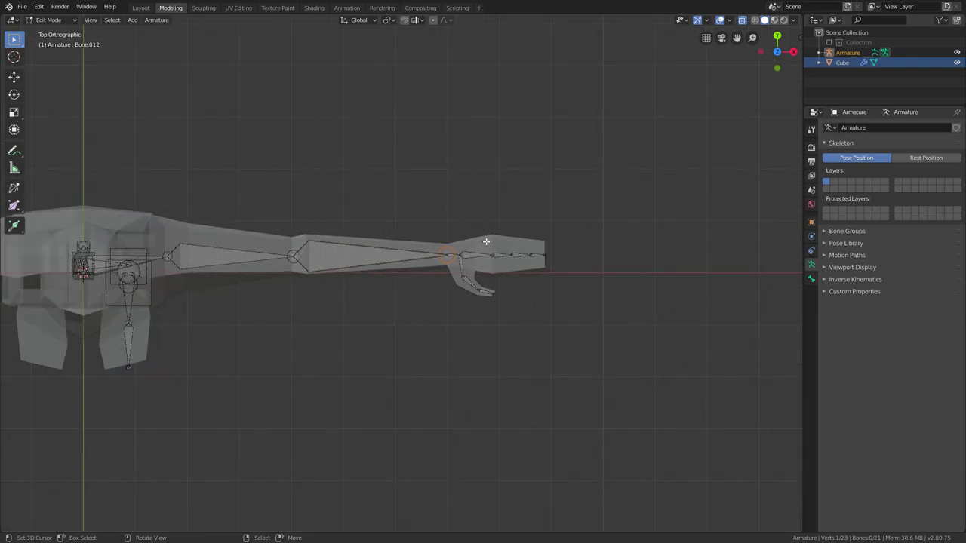
# In the right side view, extrude a bone about 0.9 m long forward along Y from the knee joint.
pyautogui.press('KP_1')
pyautogui.press('KP_3')
pyautogui.keyDown('shift'); pyautogui.moveTo(487, 330); pyautogui.dragTo(488, 56, button='middle'); pyautogui.keyUp('shift')
pyautogui.scroll(4, 463, 196)
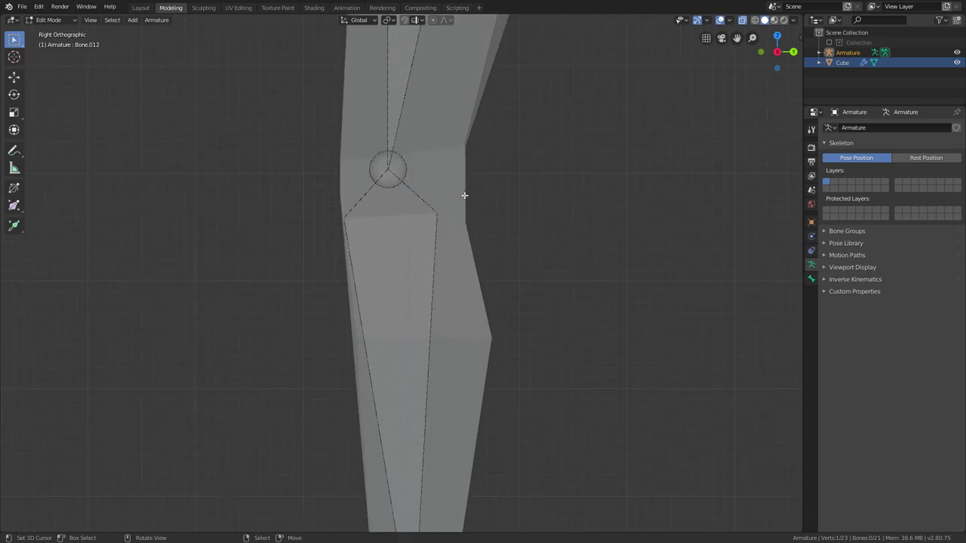
pyautogui.scroll(-1, 463, 197)
pyautogui.keyDown('shift'); pyautogui.moveTo(463, 196); pyautogui.dragTo(414, 88, button='middle'); pyautogui.keyUp('shift')
pyautogui.scroll(-1, 406, 111)
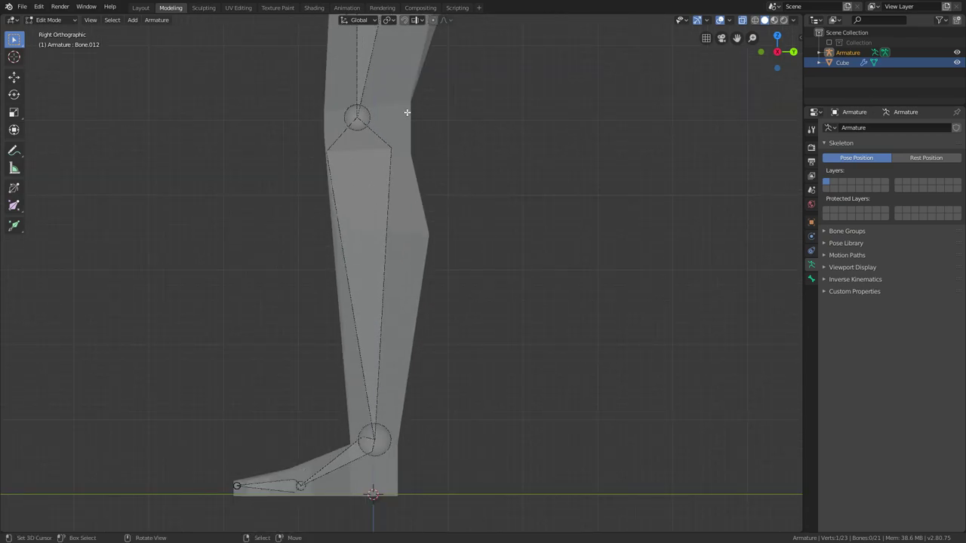
pyautogui.click(367, 119)
pyautogui.press('e')
pyautogui.press('y')
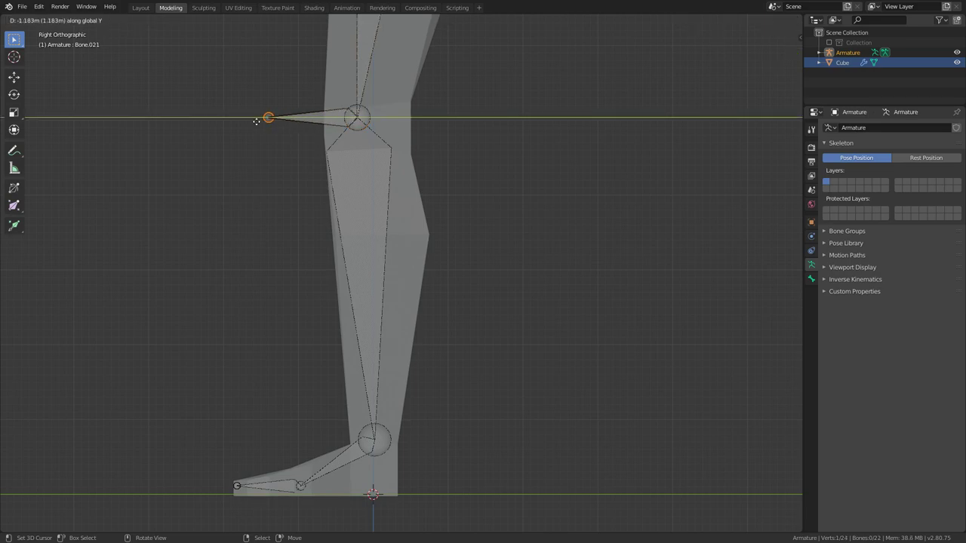
pyautogui.click(277, 123)
# Extrude a bone about 0.8 m long backward along Y from the ankle joint.
pyautogui.scroll(-3, 431, 118)
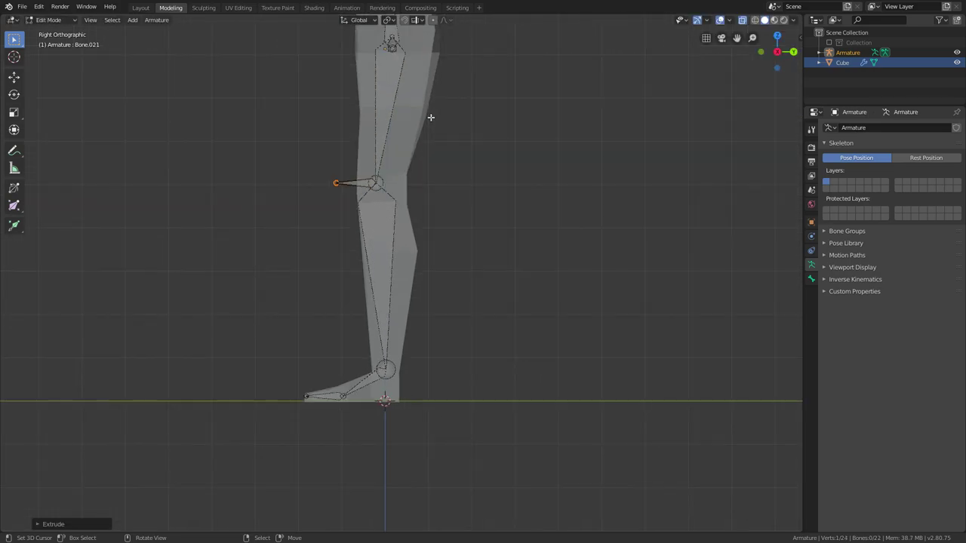
pyautogui.keyDown('shift'); pyautogui.moveTo(384, 153); pyautogui.dragTo(415, 237, button='middle'); pyautogui.keyUp('shift')
pyautogui.rightClick(389, 266)
pyautogui.scroll(3, 434, 263)
pyautogui.keyDown('shift'); pyautogui.moveTo(489, 378); pyautogui.dragTo(474, 154, button='middle'); pyautogui.keyUp('shift')
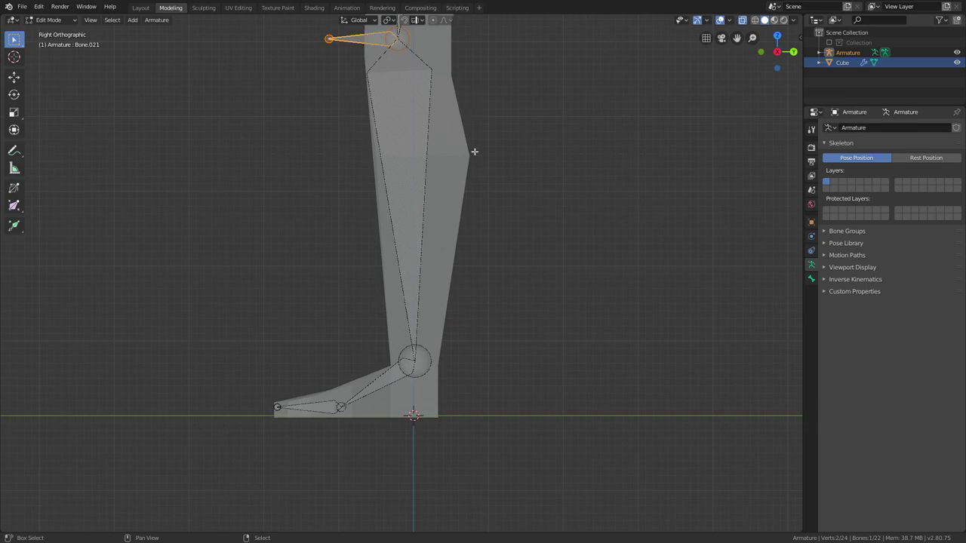
pyautogui.rightClick(432, 357)
pyautogui.press('e')
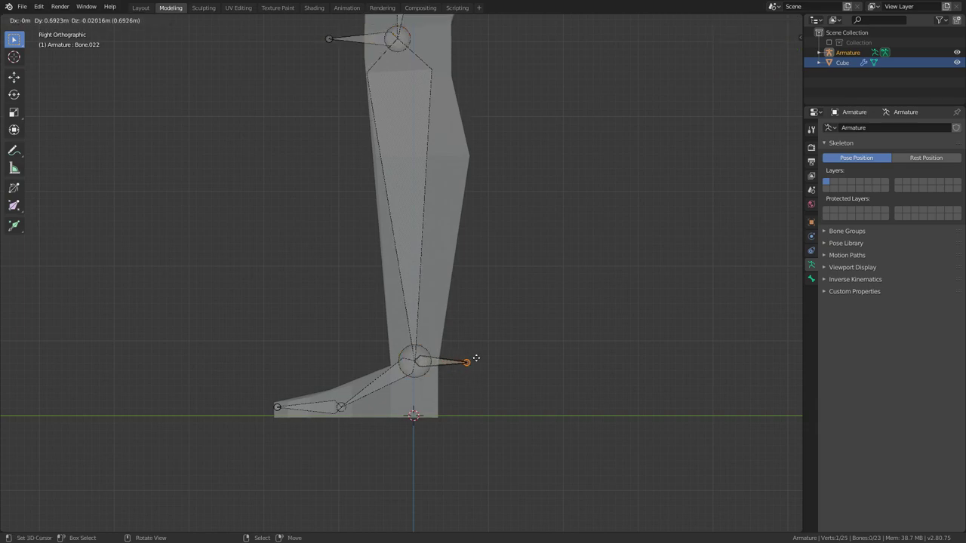
pyautogui.press('y')
pyautogui.click(480, 360)
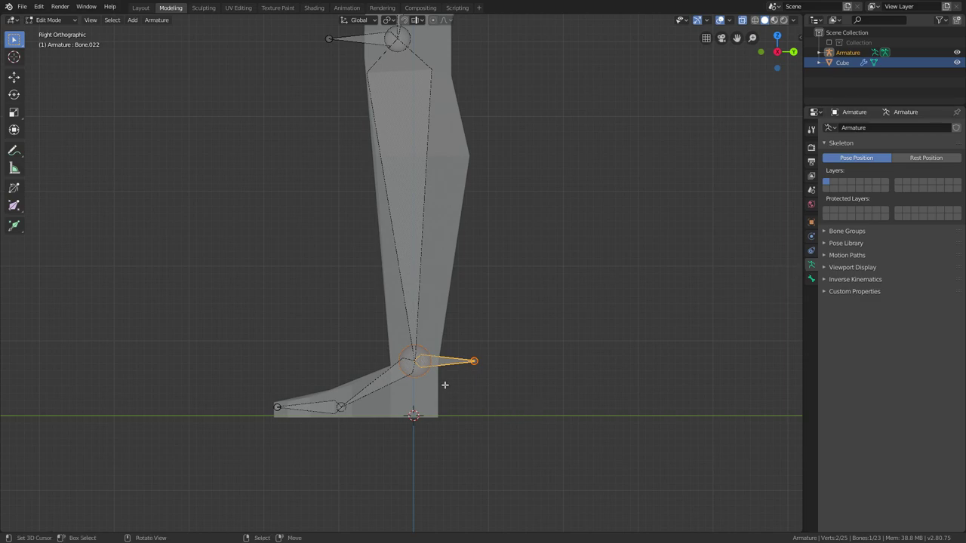
# Turn off Deform for the new ankle and knee control bones.
pyautogui.click(811, 251)
pyautogui.click(813, 237)
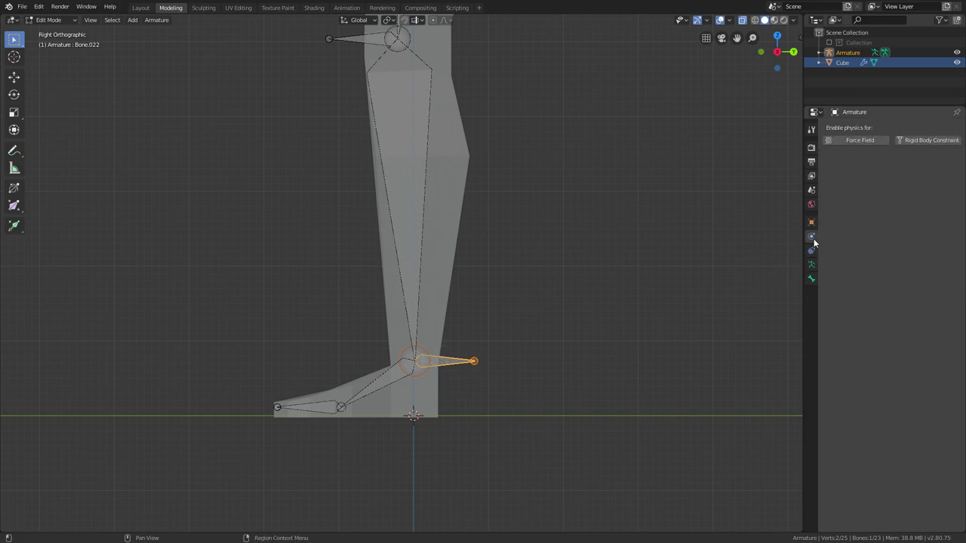
pyautogui.click(810, 279)
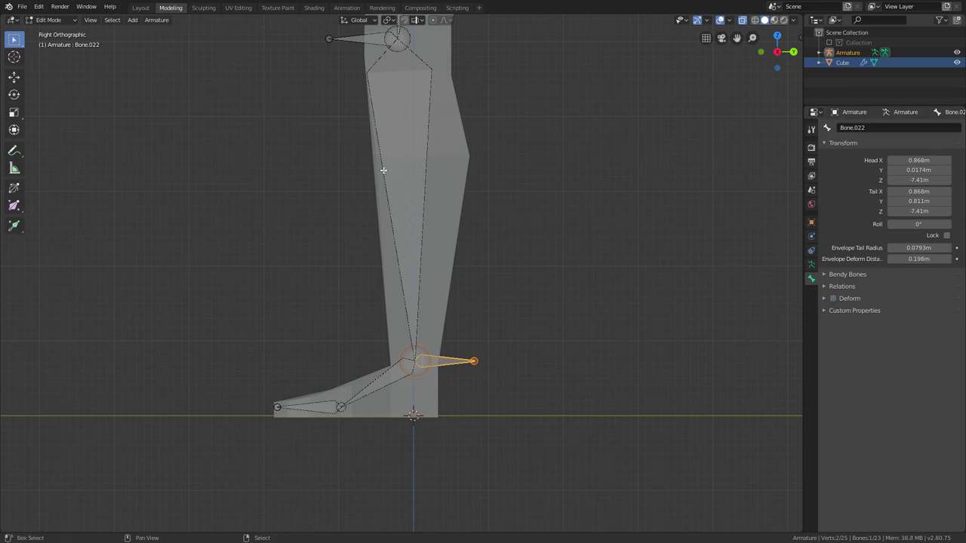
pyautogui.keyDown('shift'); pyautogui.scroll(3, 384, 168); pyautogui.keyUp('shift')
pyautogui.click(375, 106)
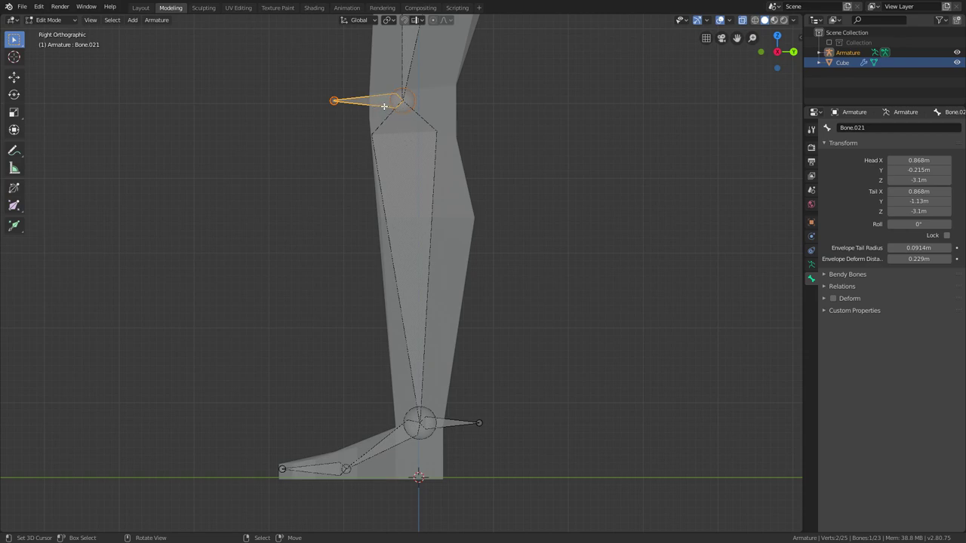
# Clear the knee control bone's parent and move the bone about 4.8 m forward along Y.
pyautogui.hotkey('alt', 'p')
pyautogui.click(384, 106)
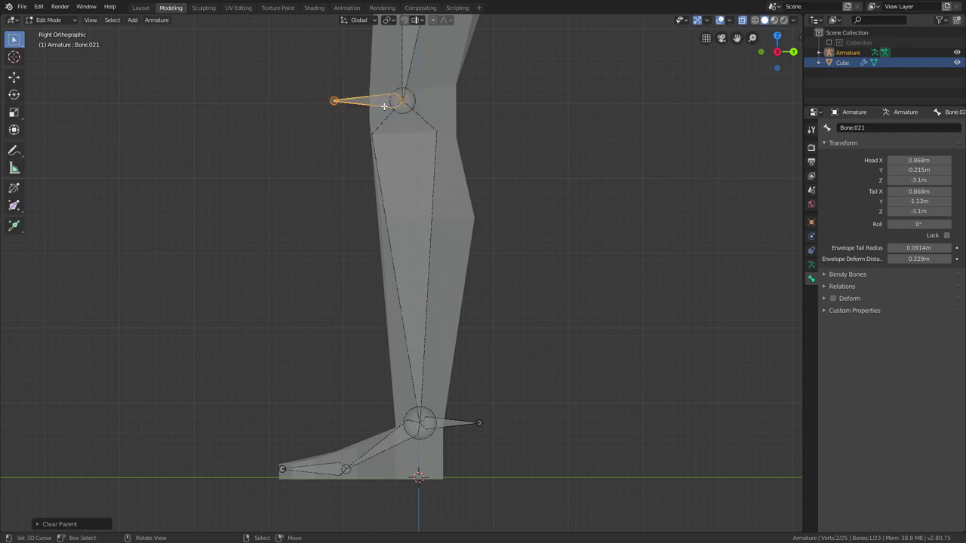
pyautogui.press('g')
pyautogui.press('Escape')
pyautogui.scroll(-4, 299, 147)
pyautogui.press('g')
pyautogui.press('y')
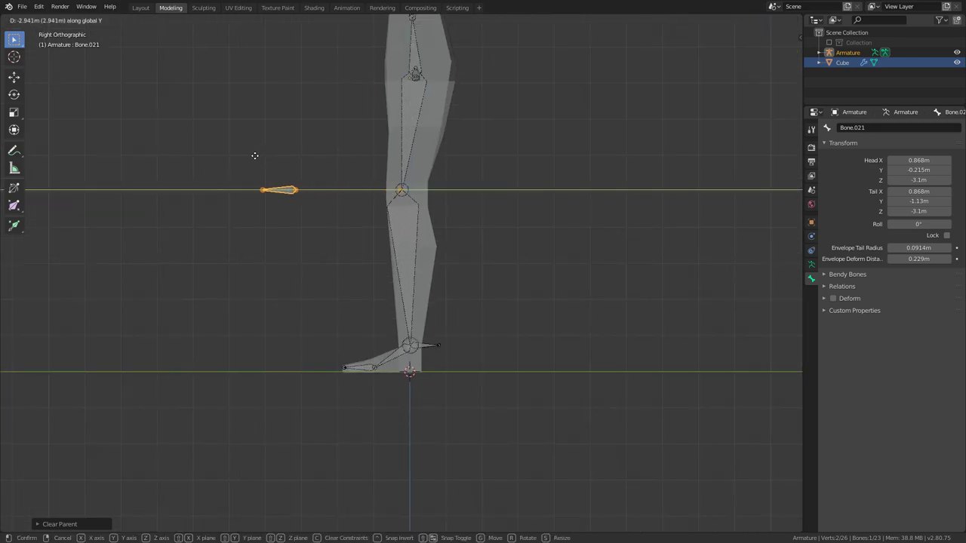
pyautogui.click(201, 171)
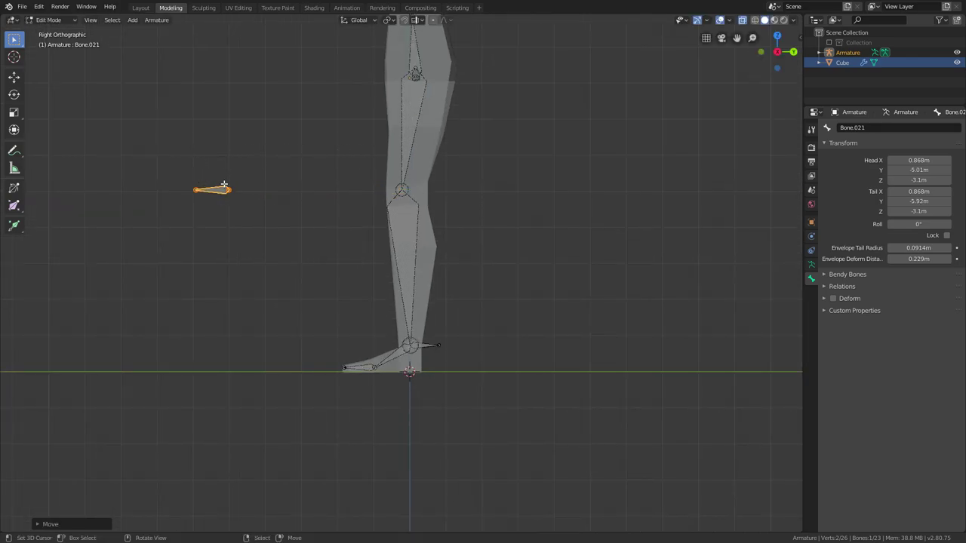
# Clear the parent of the control bone behind the ankle, leaving the bone in place.
pyautogui.click(418, 346)
pyautogui.press('g')
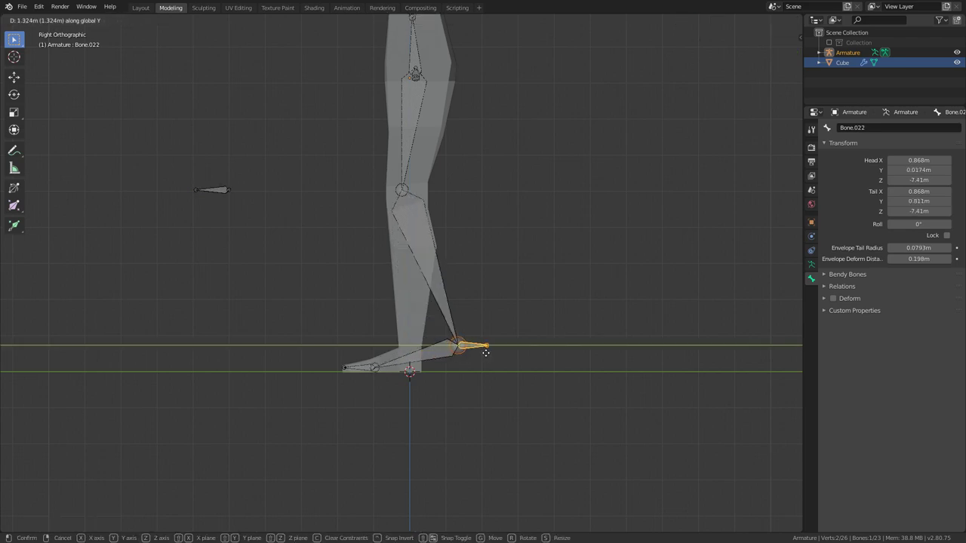
pyautogui.press('Escape')
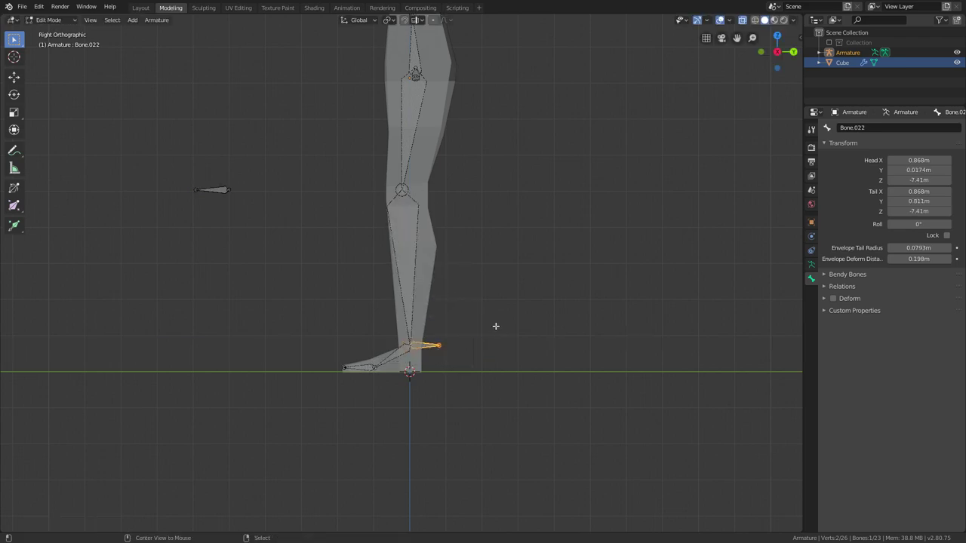
pyautogui.hotkey('alt', 'p')
pyautogui.click(495, 338)
pyautogui.scroll(-4, 468, 332)
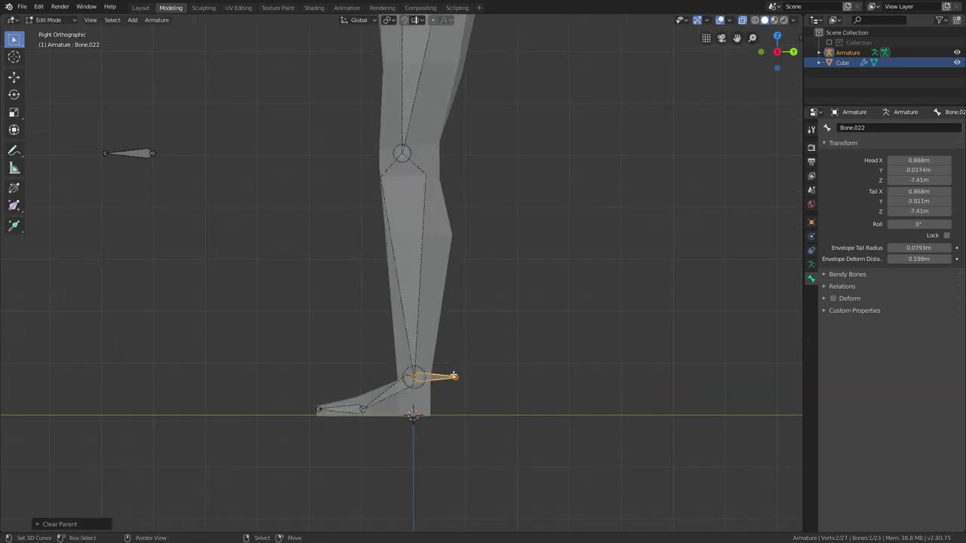
# In the top view, extrude a bone about 0.5 m long forward along Y from the wrist joint.
pyautogui.moveTo(445, 336); pyautogui.dragTo(599, 280, button='middle')
pyautogui.press('KP_1')
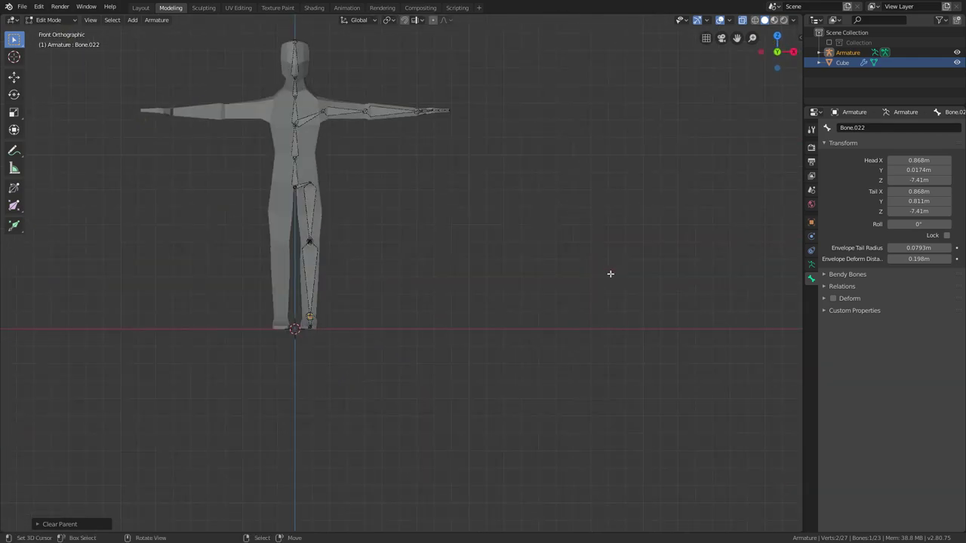
pyautogui.press('KP_7')
pyautogui.scroll(8, 495, 327)
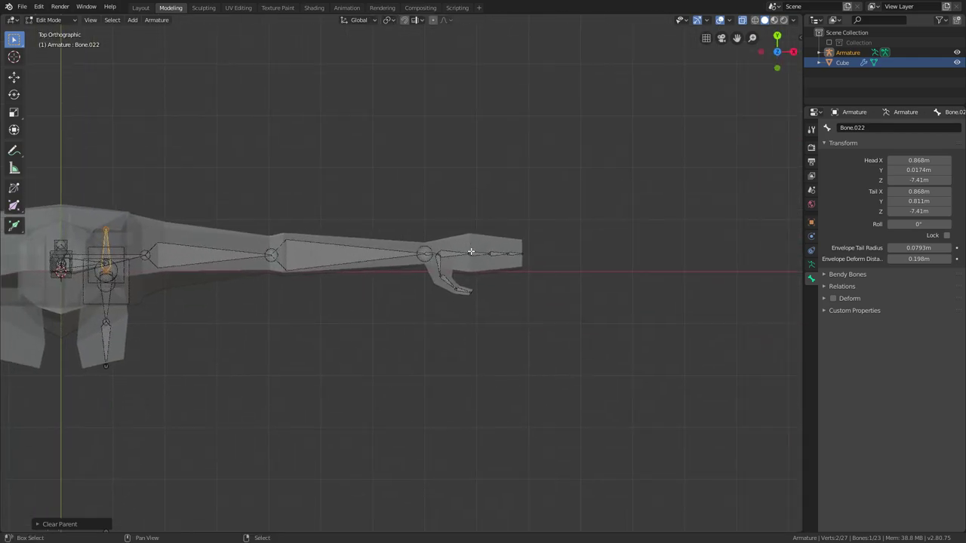
pyautogui.rightClick(443, 231)
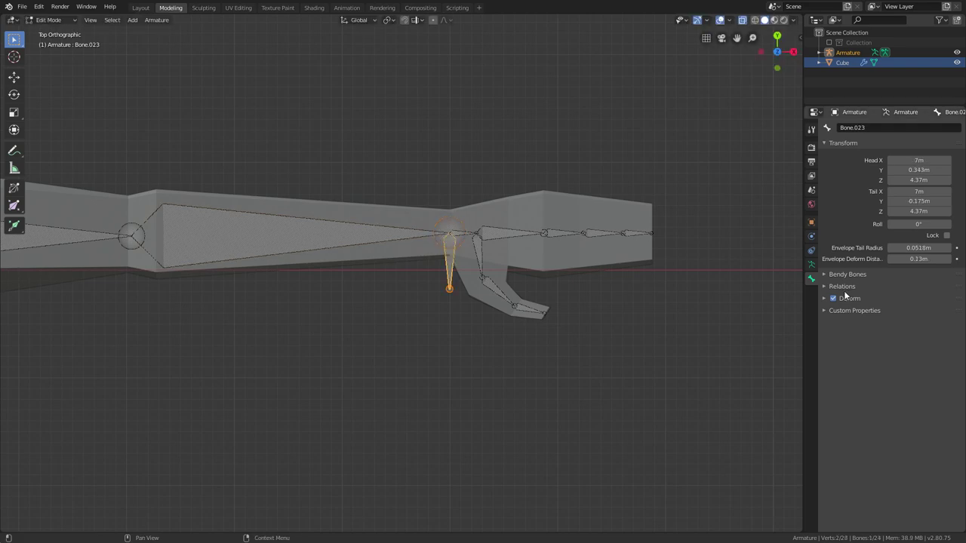
# Turn off Deform for the wrist control bone and clear its parent.
pyautogui.hotkey('alt', 'p')
pyautogui.click(581, 248)
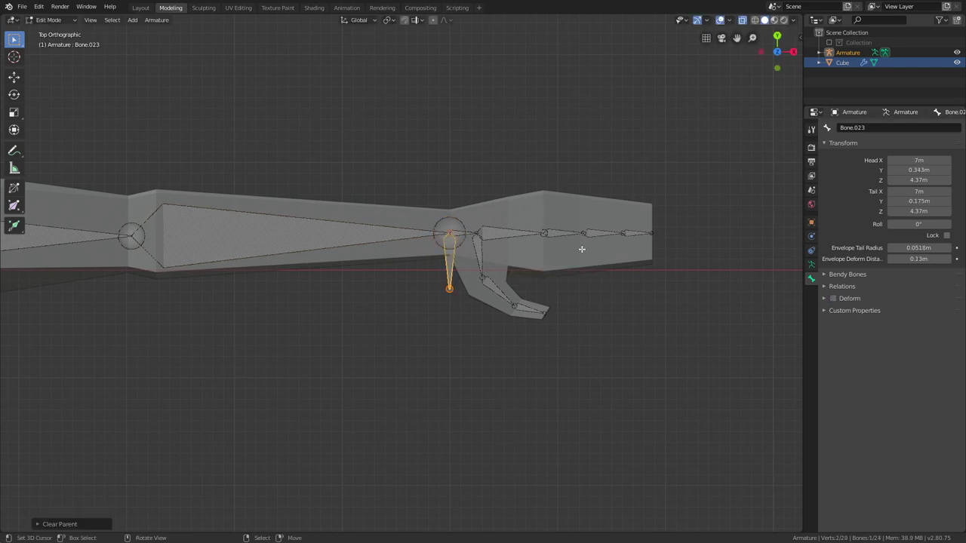
# Extrude a bone about 0.7 m long backward along Y from the elbow joint.
pyautogui.keyDown('shift'); pyautogui.moveTo(528, 322); pyautogui.dragTo(780, 358, button='middle'); pyautogui.keyUp('shift')
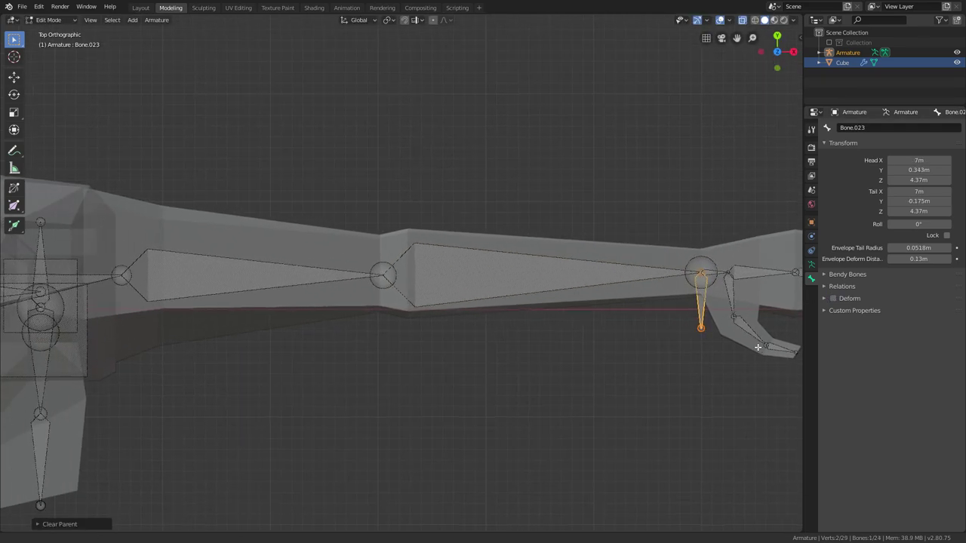
pyautogui.click(382, 266)
pyautogui.press('e')
pyautogui.press('y')
pyautogui.click(383, 195)
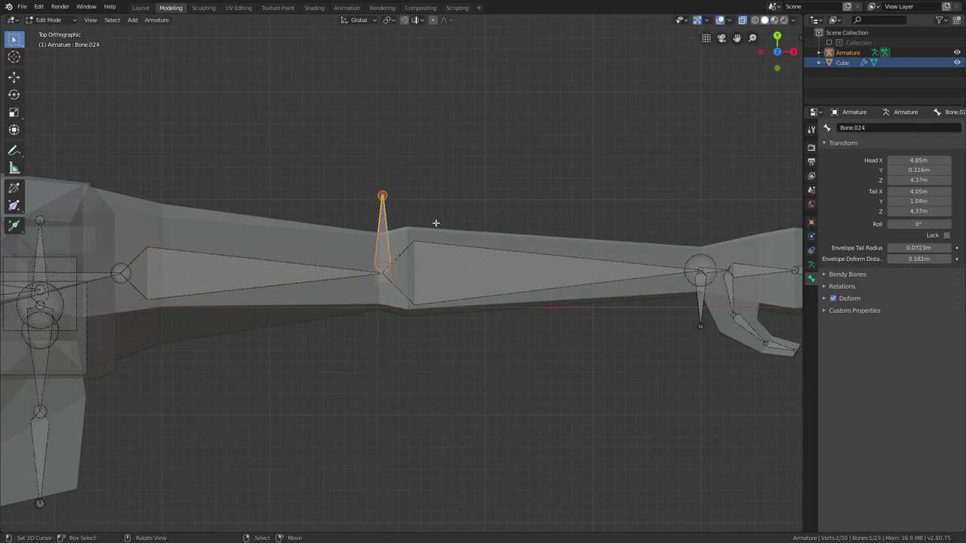
# Turn off Deform for the elbow control bone and clear its parent.
pyautogui.click(840, 298)
pyautogui.click(833, 298)
pyautogui.click(824, 299)
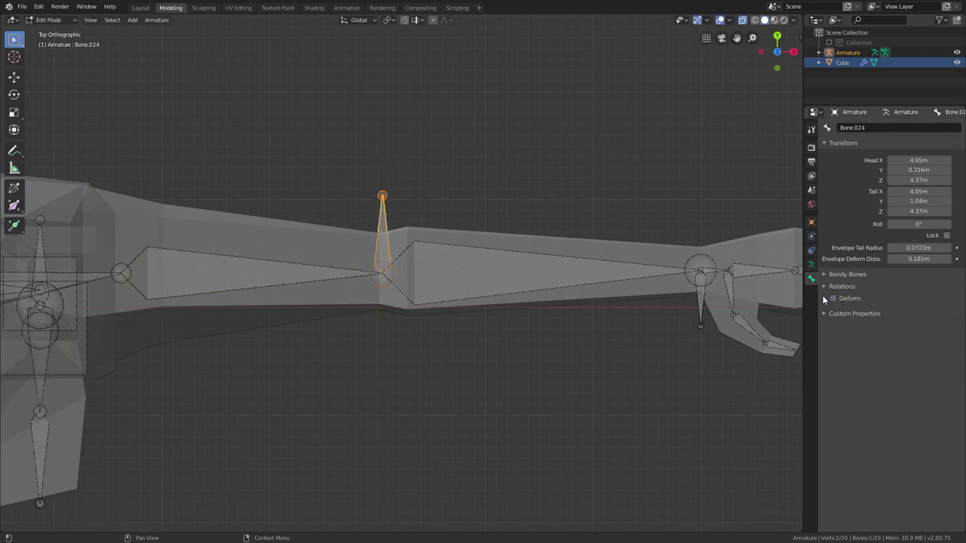
pyautogui.hotkey('alt', 'p')
pyautogui.press('Return')
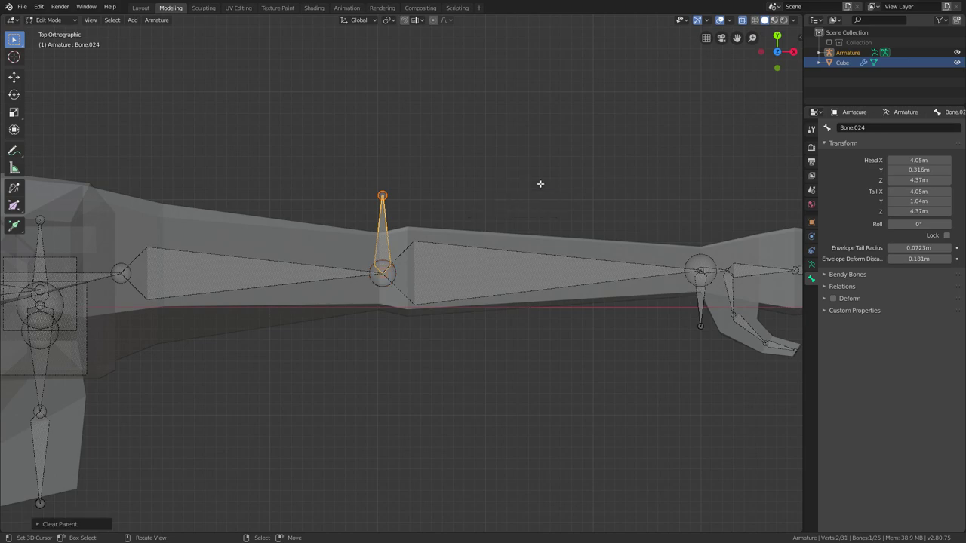
# Move the elbow control bone about 3.8 m backward along Y, and check the armature in perspective.
pyautogui.scroll(-7, 539, 184)
pyautogui.press('g')
pyautogui.press('y')
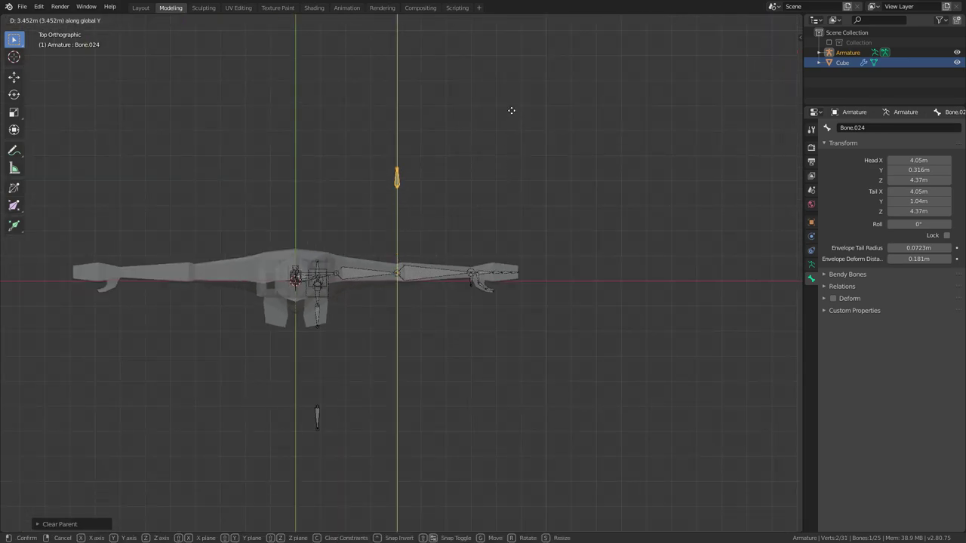
pyautogui.click(513, 103)
pyautogui.moveTo(513, 103); pyautogui.dragTo(477, 263, button='middle')
pyautogui.scroll(-6, 463, 134)
pyautogui.scroll(4, 489, 233)
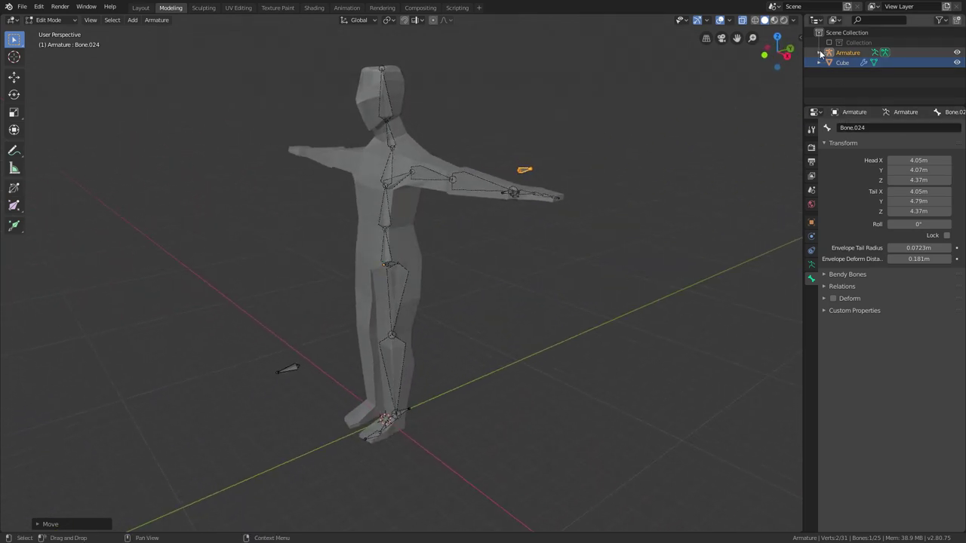
# Expand the armature's data to list its bones and enlarge the Outliner so the whole bone list fits.
pyautogui.press('Tab')
pyautogui.press('Tab')
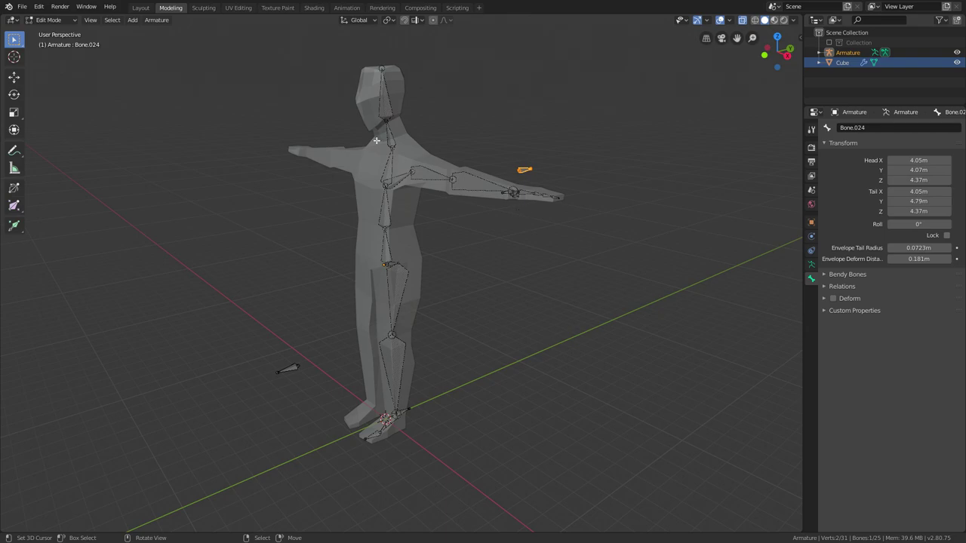
pyautogui.click(818, 53)
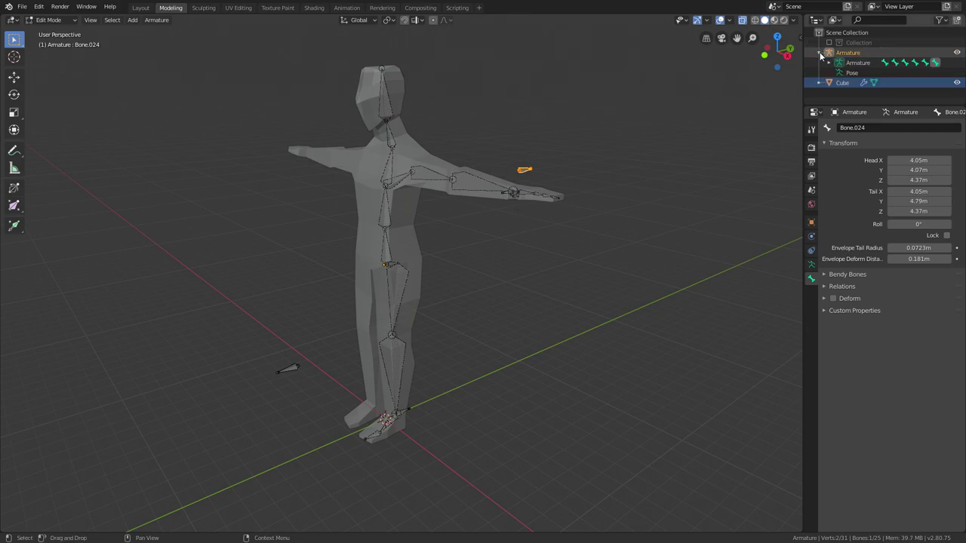
pyautogui.click(828, 62)
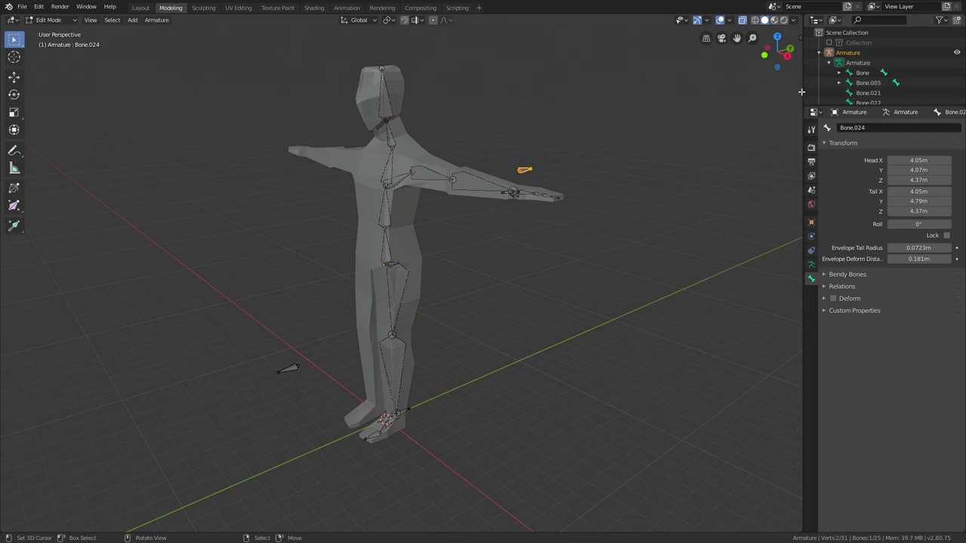
pyautogui.moveTo(802, 92); pyautogui.dragTo(743, 96)
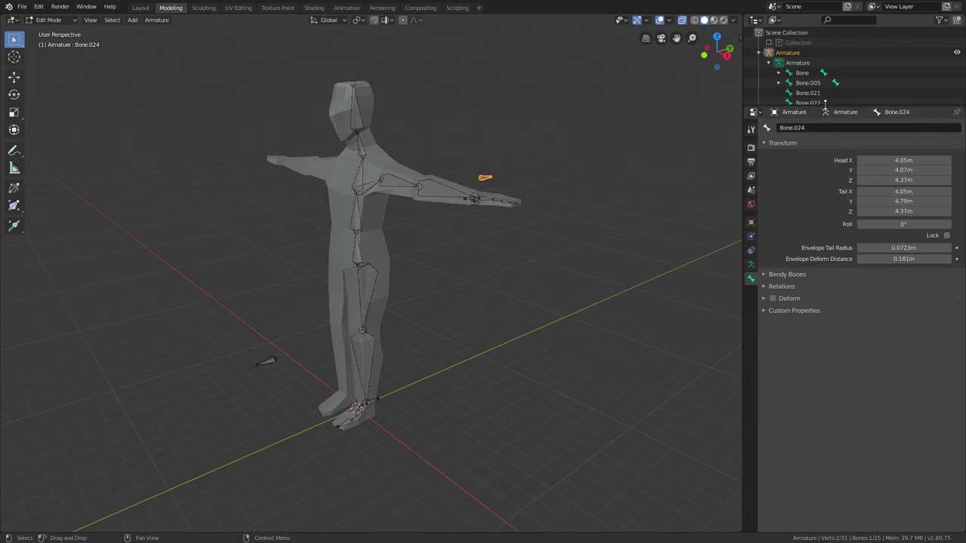
pyautogui.moveTo(826, 105); pyautogui.dragTo(826, 249)
# Rename the lowest spine bone, at the pelvis, as Spine1.
pyautogui.click(802, 73)
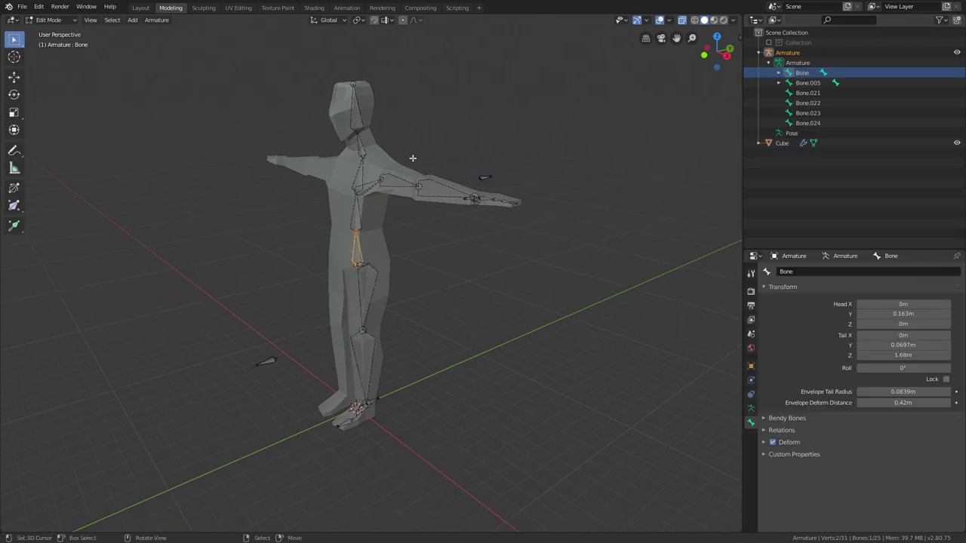
pyautogui.moveTo(412, 159); pyautogui.dragTo(492, 157, button='middle')
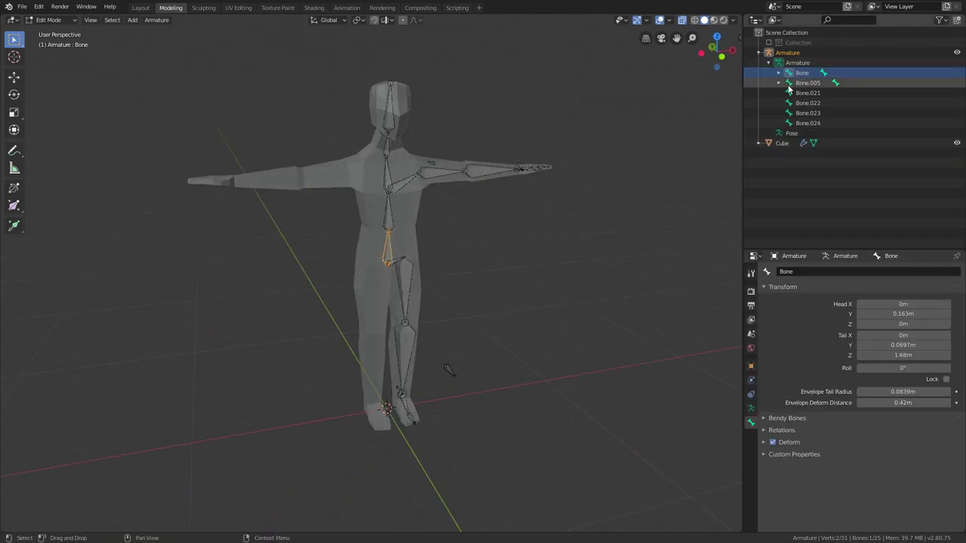
pyautogui.moveTo(401, 245); pyautogui.dragTo(411, 241, button='middle')
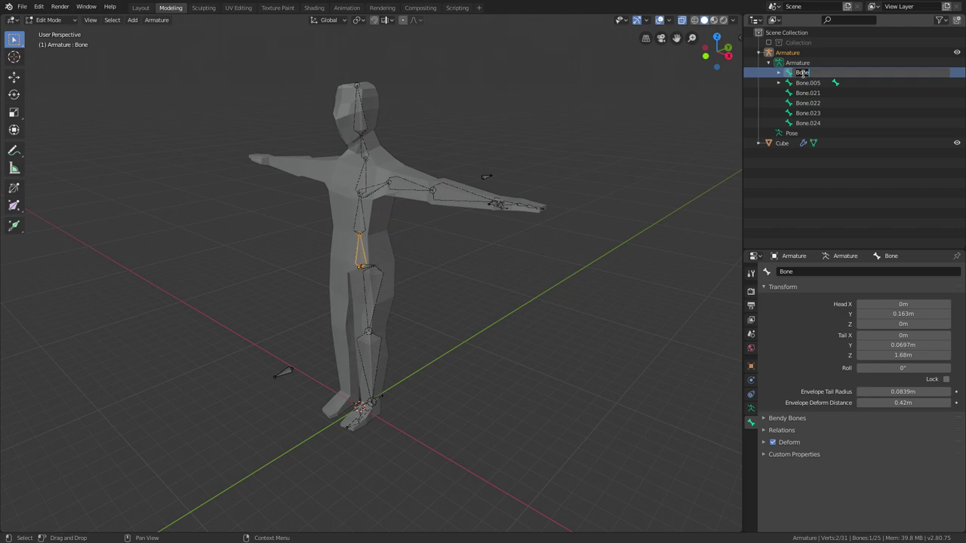
pyautogui.write('Spine')
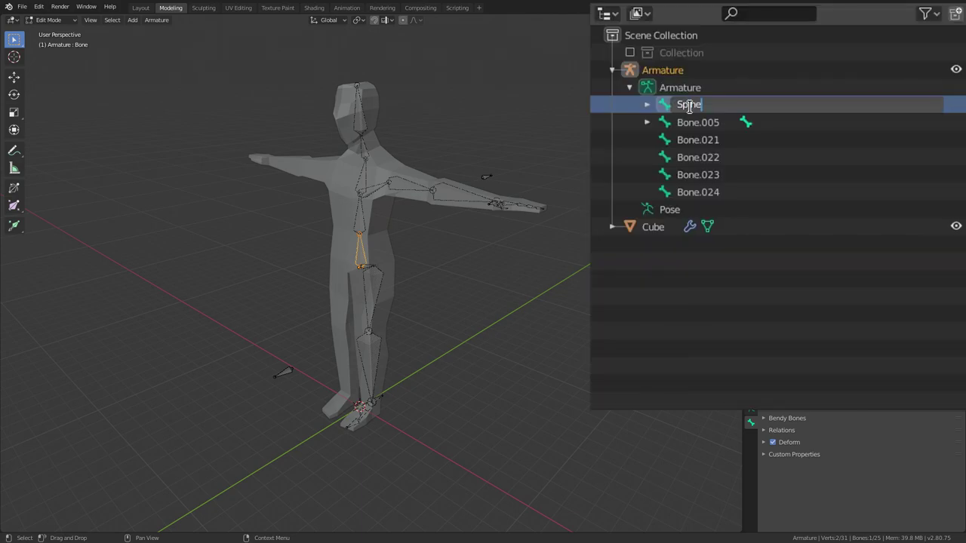
pyautogui.write('1')
pyautogui.press('Return')
# Expand the child bones under Spine1 along both the neck branch and the arm branch.
pyautogui.click(647, 105)
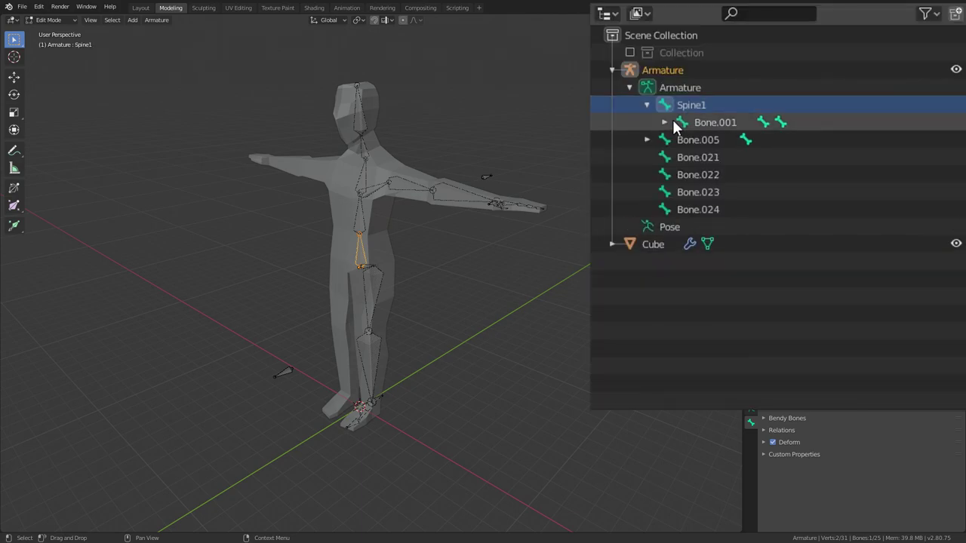
pyautogui.click(664, 122)
pyautogui.click(682, 139)
pyautogui.click(681, 174)
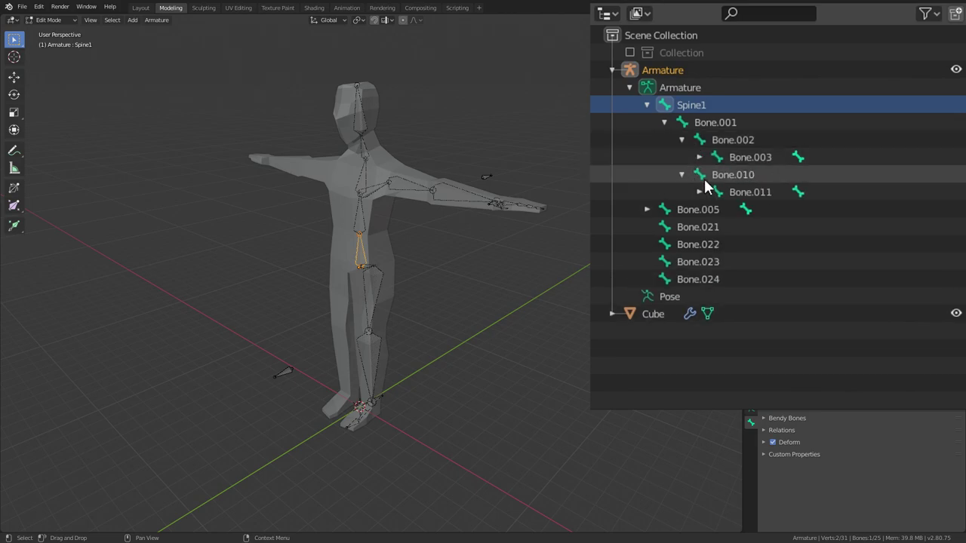
pyautogui.click(699, 192)
pyautogui.click(698, 158)
# Rename the next two bones up the torso as Spine2 and Spine3.
pyautogui.click(706, 124)
pyautogui.doubleClick(706, 123)
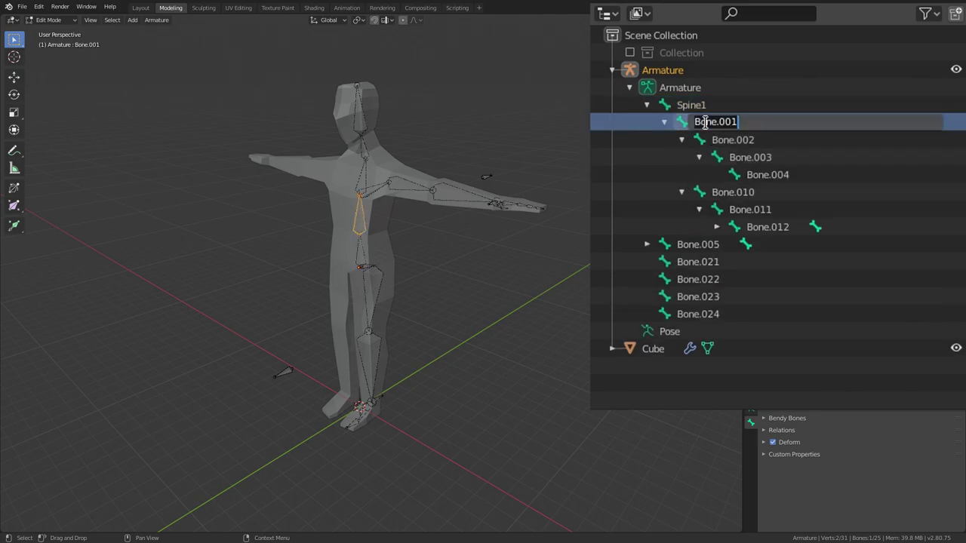
pyautogui.write('Spine2')
pyautogui.press('Return')
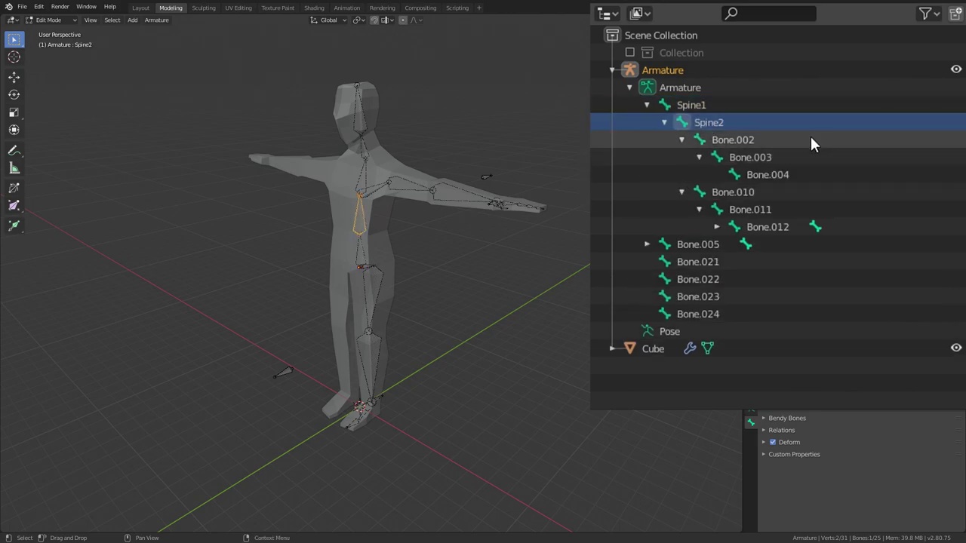
pyautogui.doubleClick(729, 140)
pyautogui.write('Spine3')
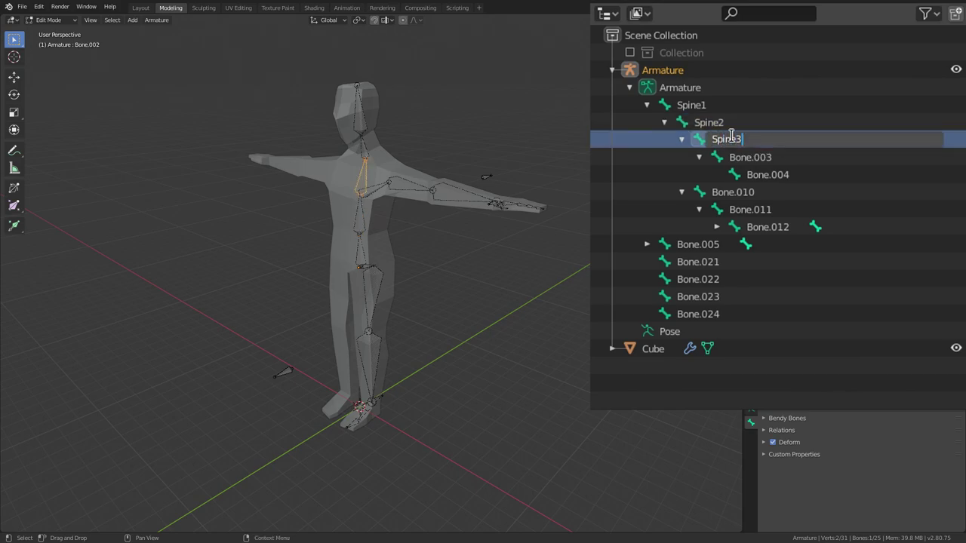
pyautogui.press('Return')
# Rename the neck bone as Spine4 and the bone above it as Head.
pyautogui.doubleClick(736, 156)
pyautogui.write('Sp')
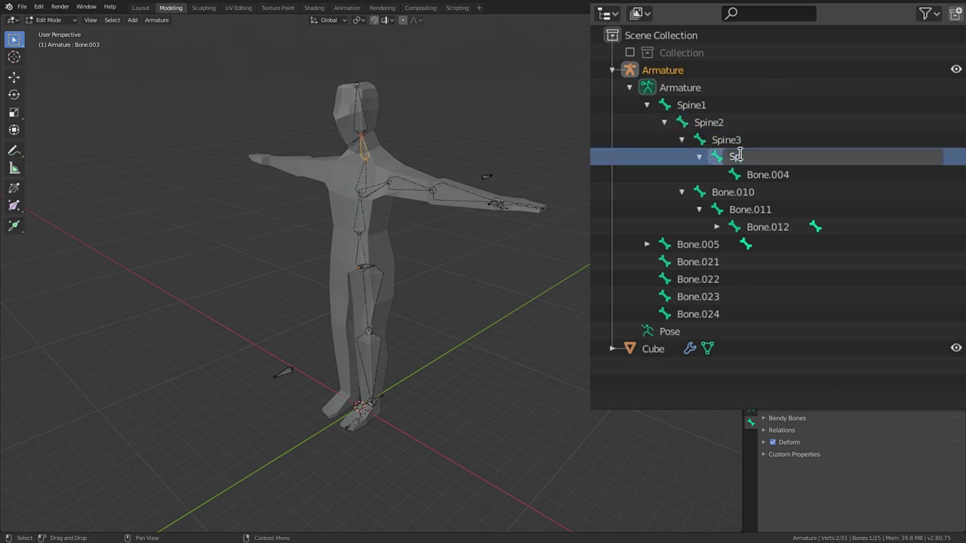
pyautogui.write('ine4')
pyautogui.press('Return')
pyautogui.doubleClick(777, 175)
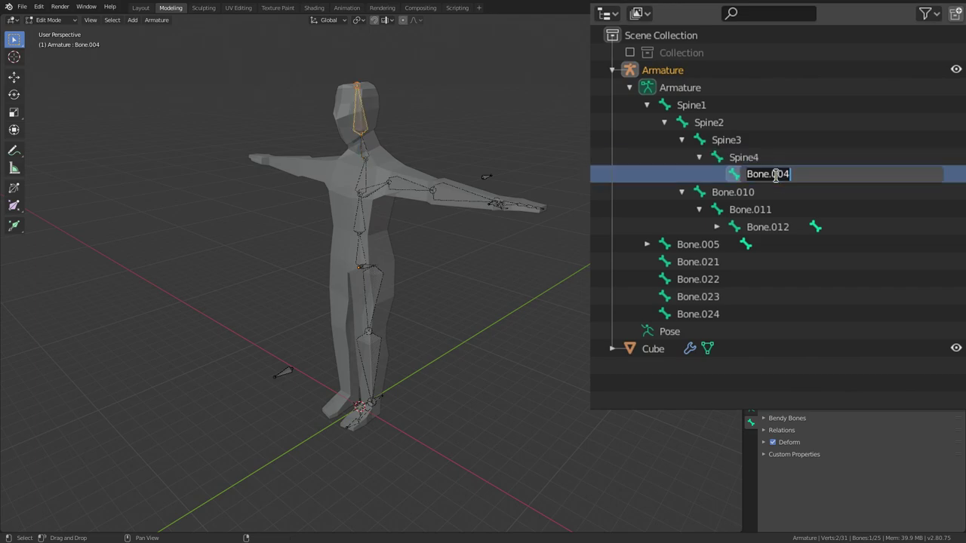
pyautogui.write('Head')
pyautogui.press('Return')
# Rename the collar bone as Shoulder.L and the bone that follows it in the arm as UpperArm.L.
pyautogui.doubleClick(740, 191)
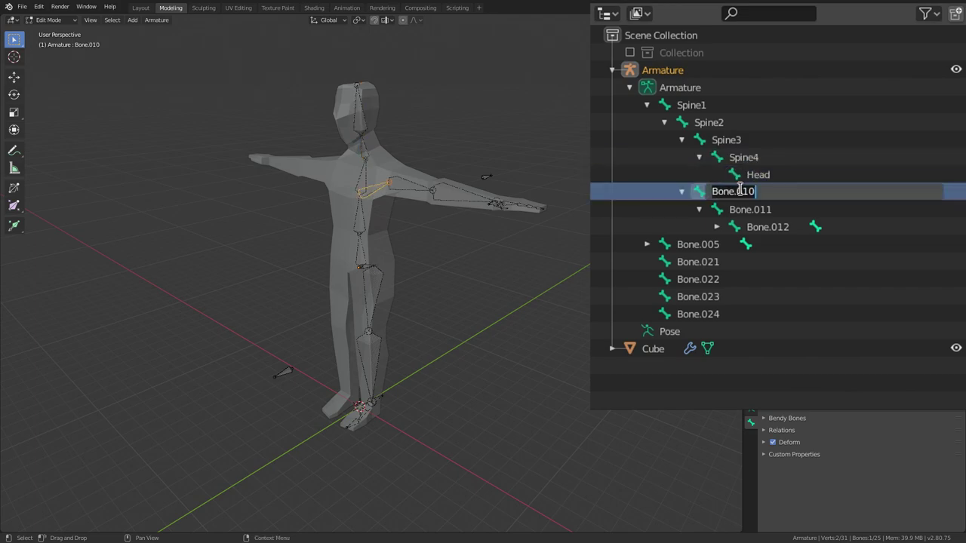
pyautogui.write('Shou')
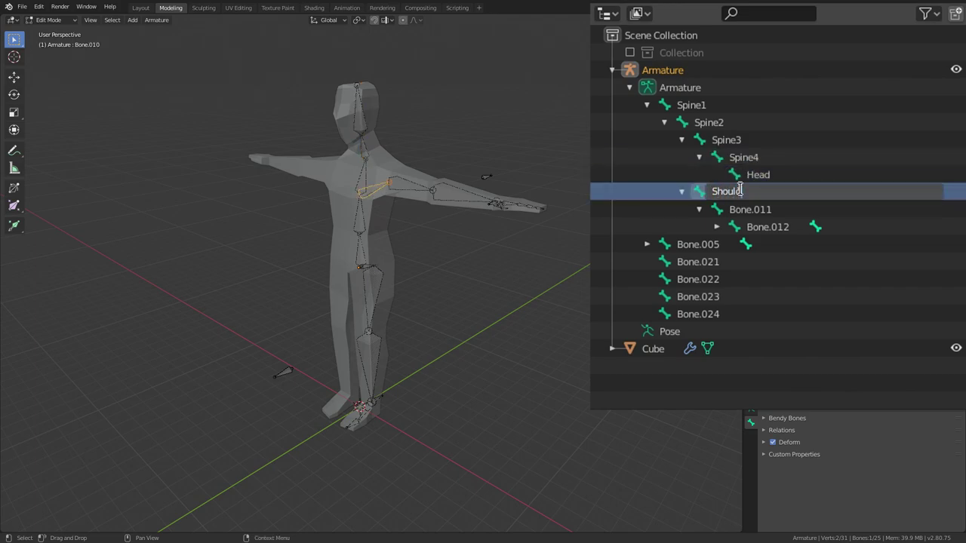
pyautogui.write('lder.L')
pyautogui.press('Return')
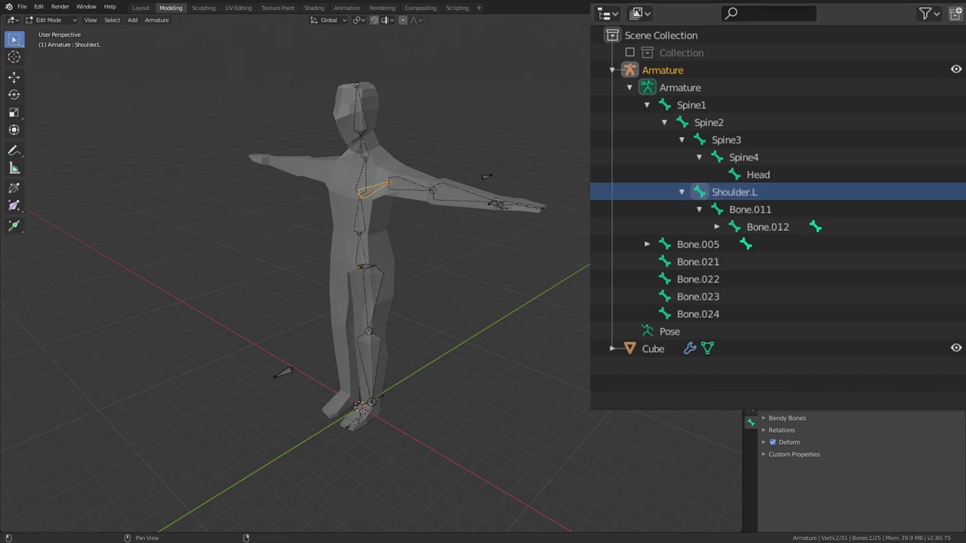
pyautogui.doubleClick(763, 208)
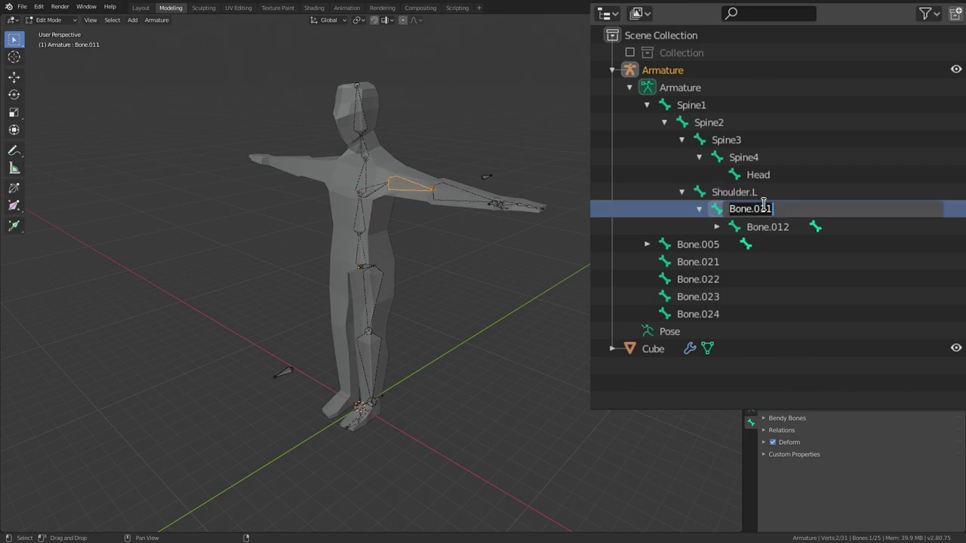
pyautogui.write('UpperArm')
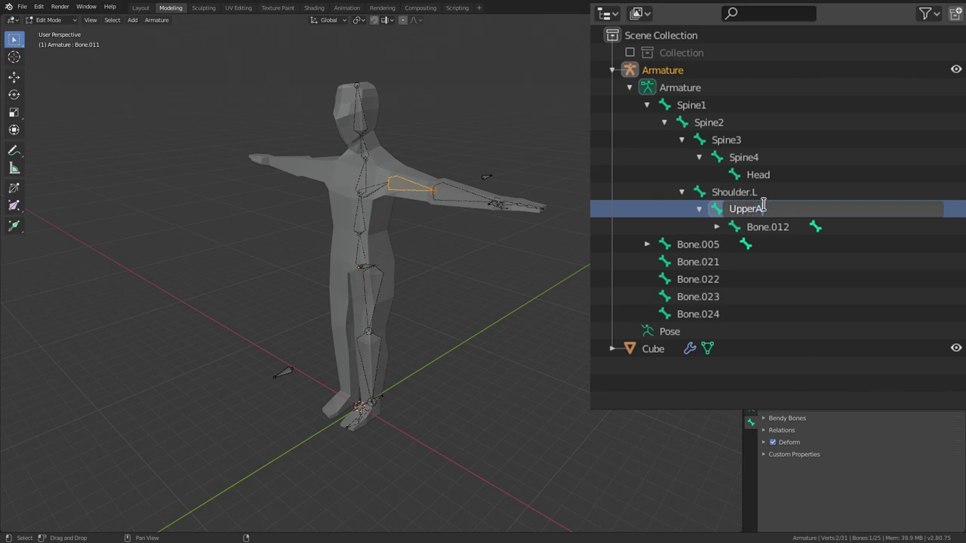
pyautogui.write('.L')
pyautogui.press('Return')
# Rename the forearm bone as LowerArm.L and its child bone at the wrist as Wrist.L.
pyautogui.doubleClick(760, 225)
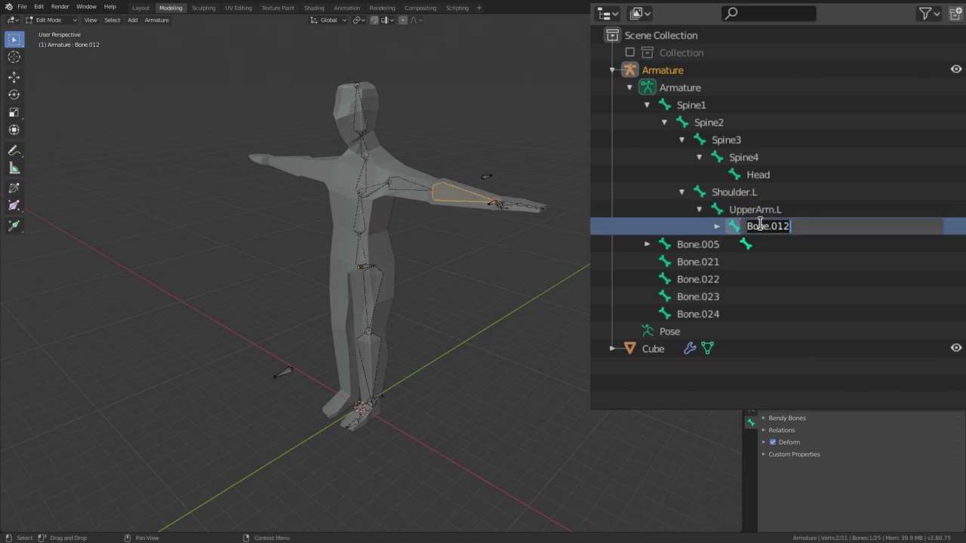
pyautogui.write('CuLowerArm.L')
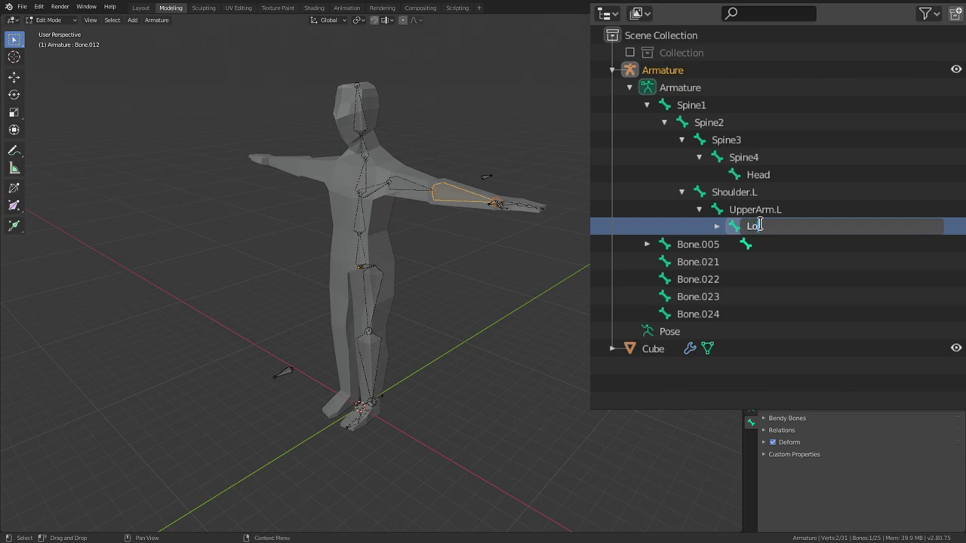
pyautogui.press('Return')
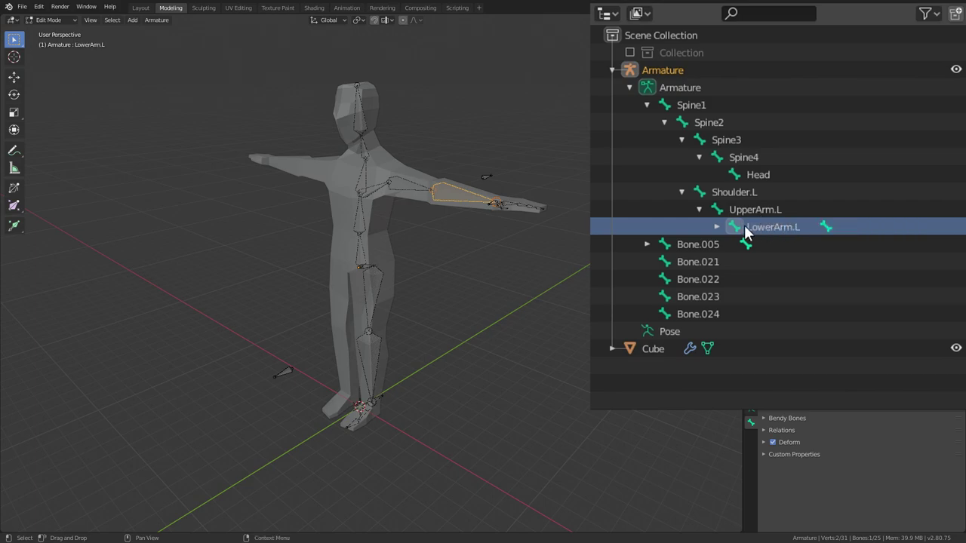
pyautogui.click(717, 227)
pyautogui.click(734, 244)
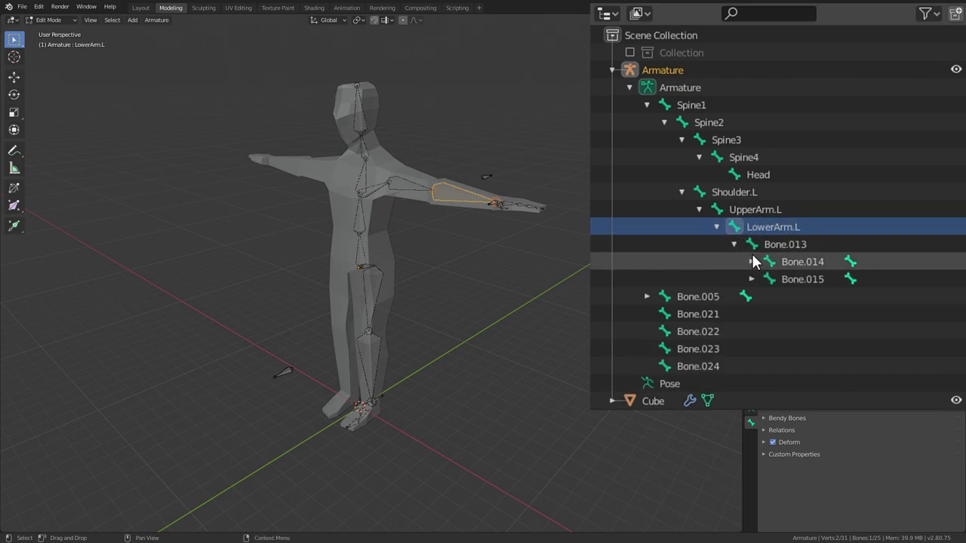
pyautogui.doubleClick(783, 243)
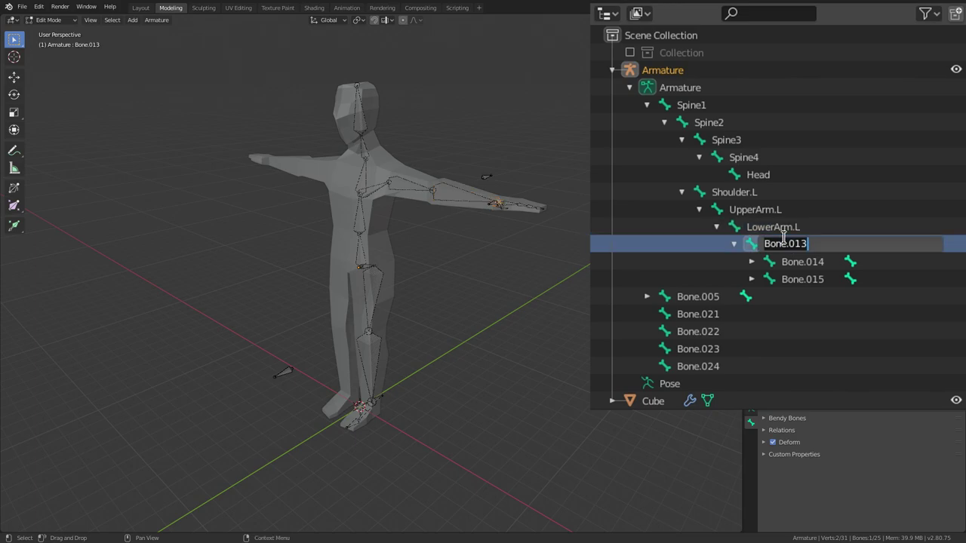
pyautogui.write('Wrist.L')
pyautogui.press('Return')
# Identify the first child bone of Wrist.L in the hand and rename it as Thumb1.L.
pyautogui.doubleClick(798, 262)
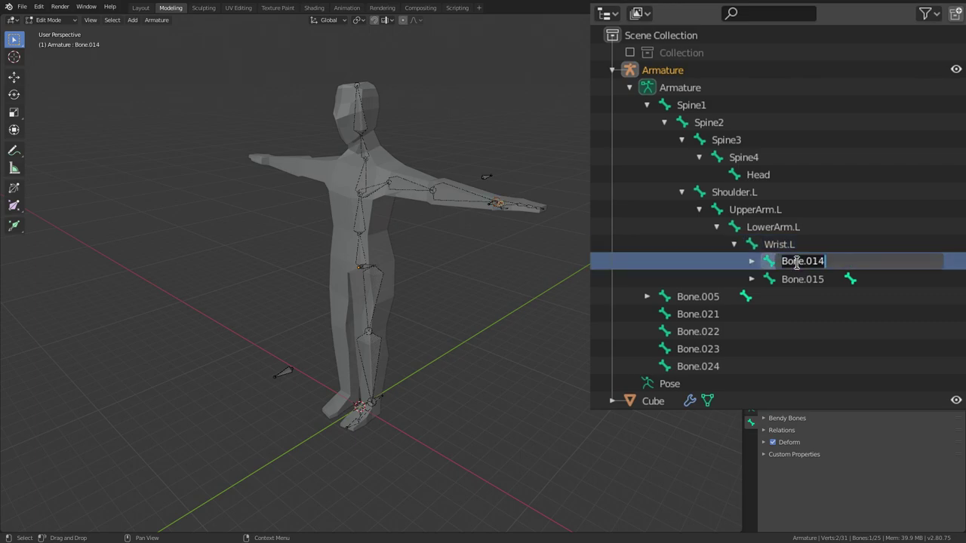
pyautogui.click(558, 170)
pyautogui.moveTo(558, 171); pyautogui.dragTo(483, 281, button='middle')
pyautogui.scroll(3, 519, 134)
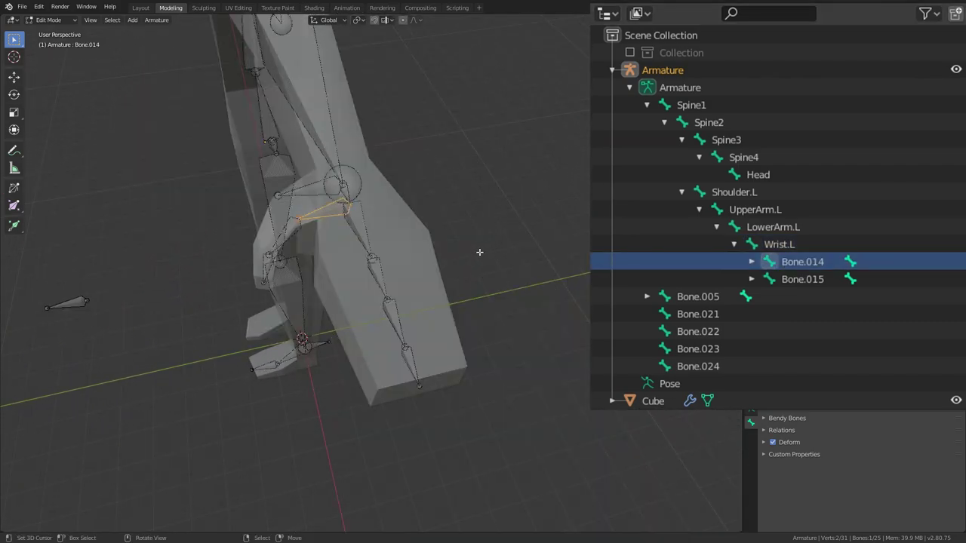
pyautogui.doubleClick(795, 261)
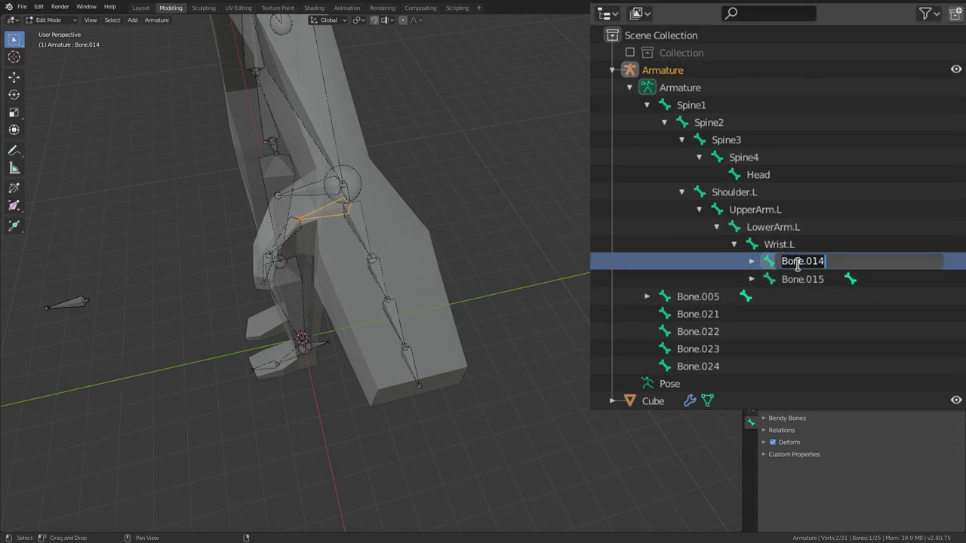
pyautogui.write('Thumb1.L')
pyautogui.press('Return')
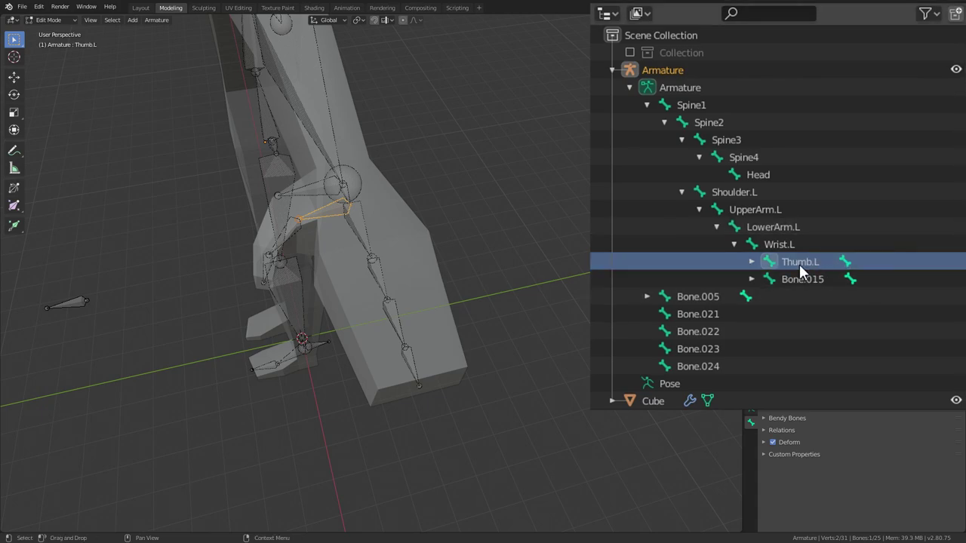
pyautogui.click(803, 277)
# Expand the bones under Thumb1.L and rename them, in order, as Thumb2.L and Thumb3.L.
pyautogui.click(771, 264)
pyautogui.doubleClick(822, 281)
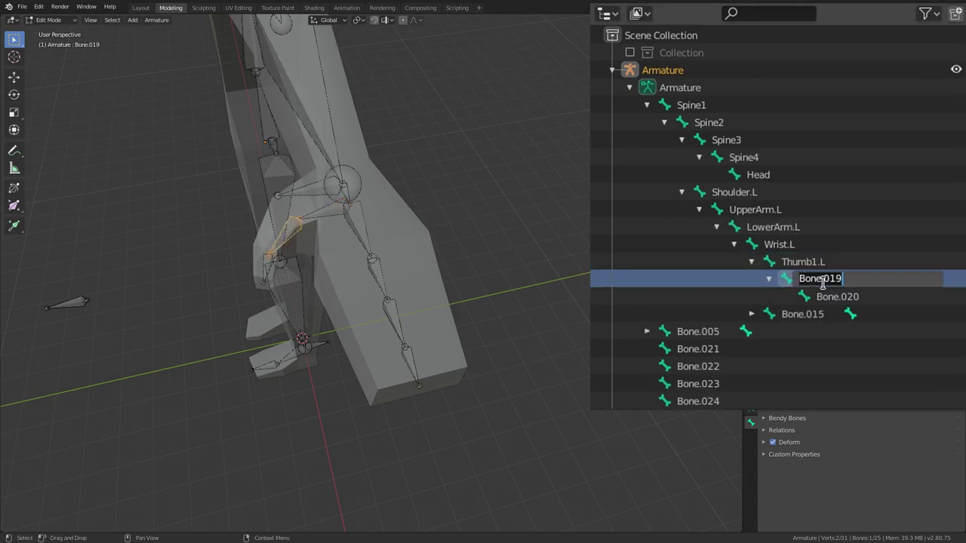
pyautogui.write('T')
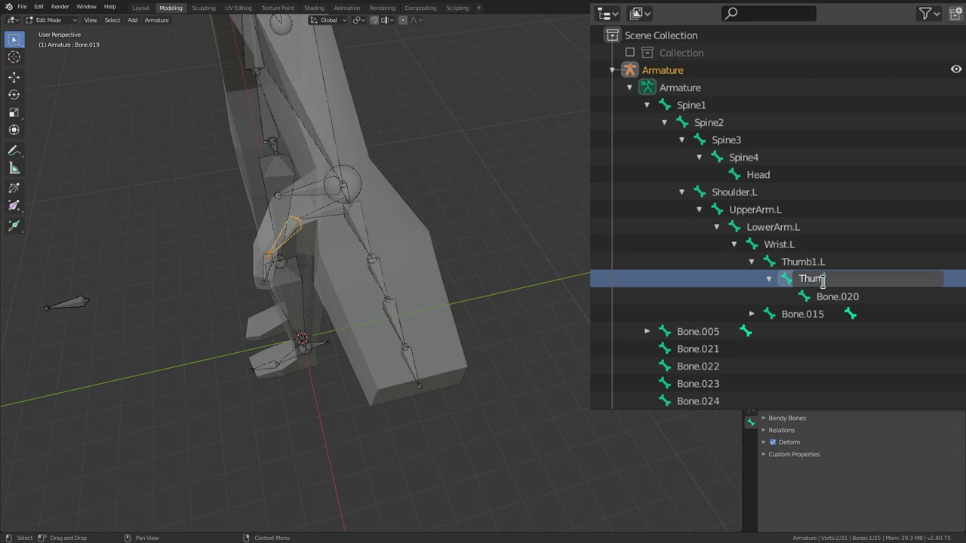
pyautogui.write('humb2.L')
pyautogui.press('Return')
pyautogui.doubleClick(833, 296)
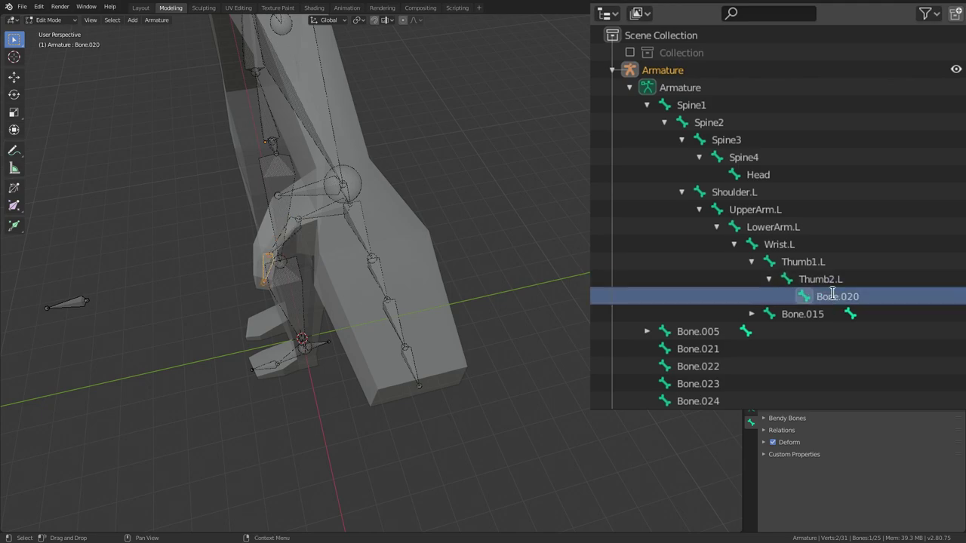
pyautogui.write('Thumb3')
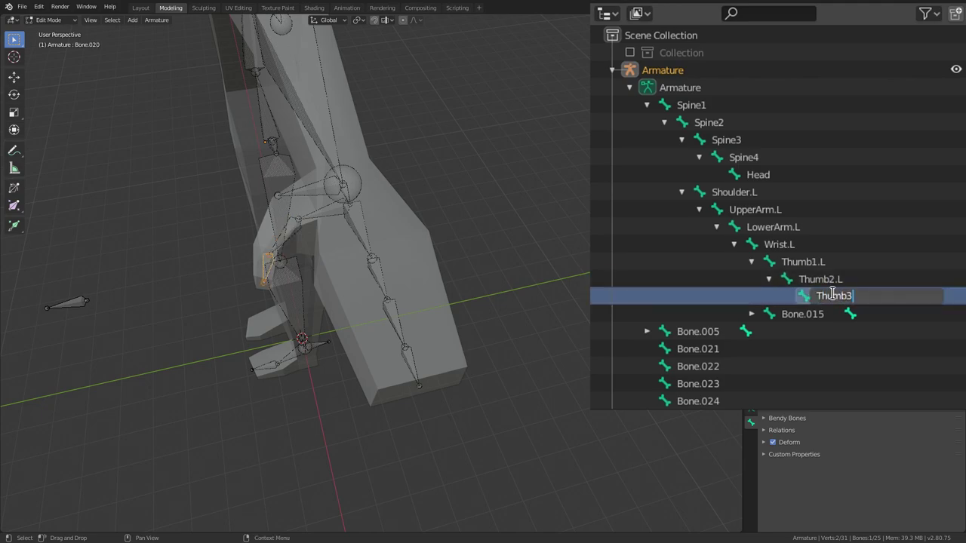
pyautogui.write('.L')
pyautogui.press('Return')
# Expand the second child bone of Wrist.L and rename it as Fingers1.L.
pyautogui.click(752, 314)
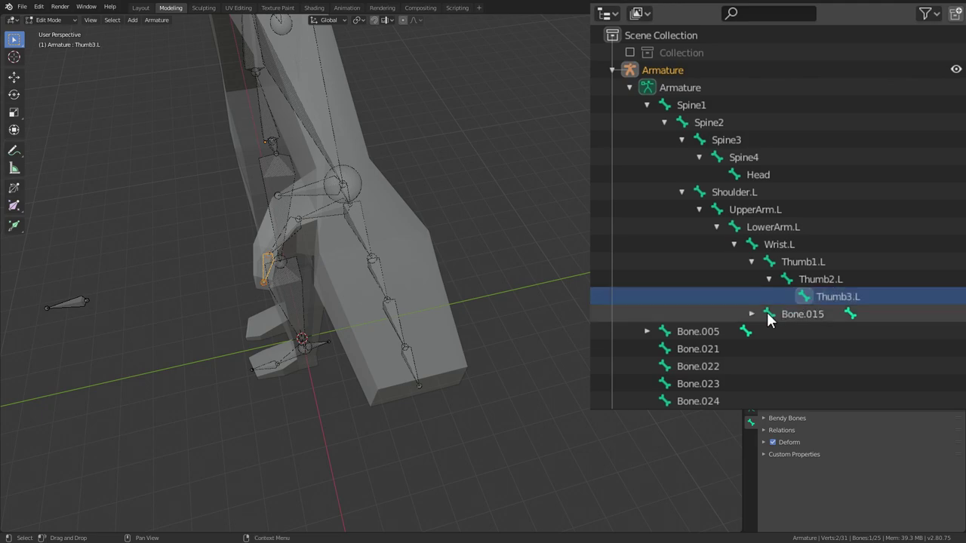
pyautogui.doubleClick(792, 314)
pyautogui.write('Fing')
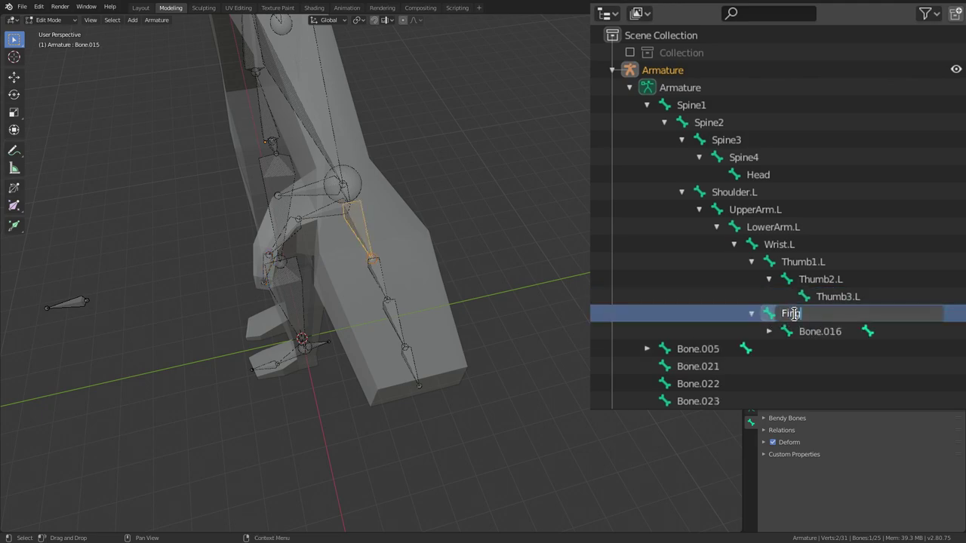
pyautogui.write('ers1.L')
pyautogui.press('Return')
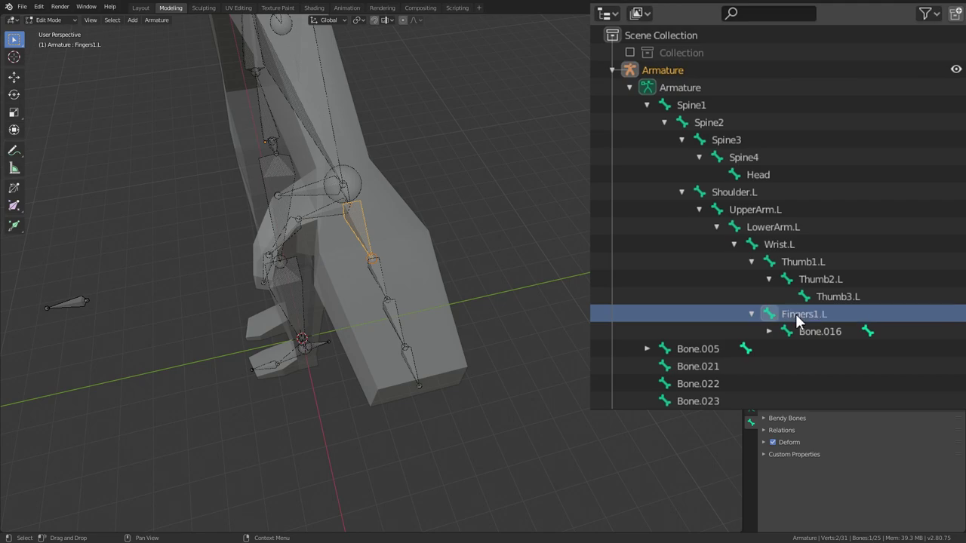
# Rename the two bones that follow Fingers1.L in the hand, in order, as Fingers2.L and Fingers3.L.
pyautogui.click(821, 331)
pyautogui.doubleClick(822, 331)
pyautogui.write('Fin')
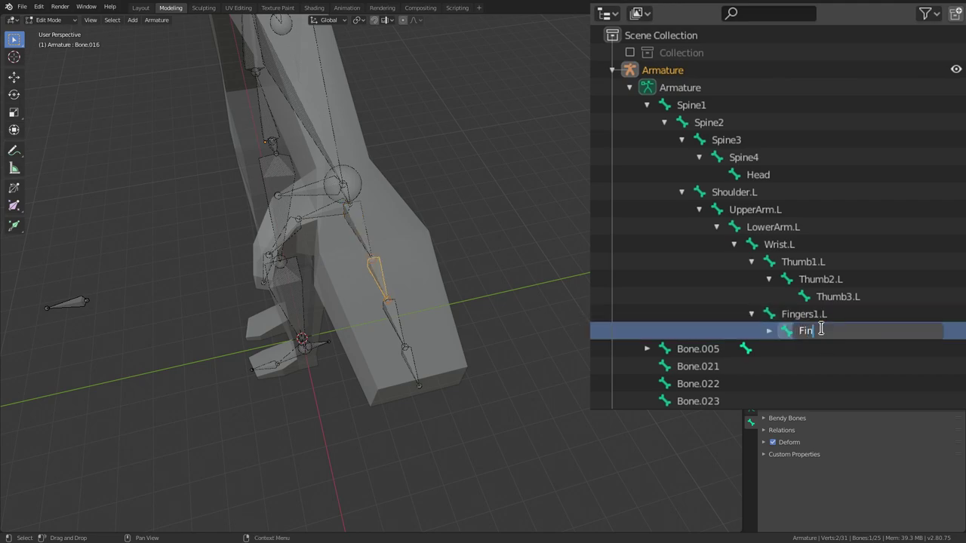
pyautogui.write('gers2.L')
pyautogui.press('Return')
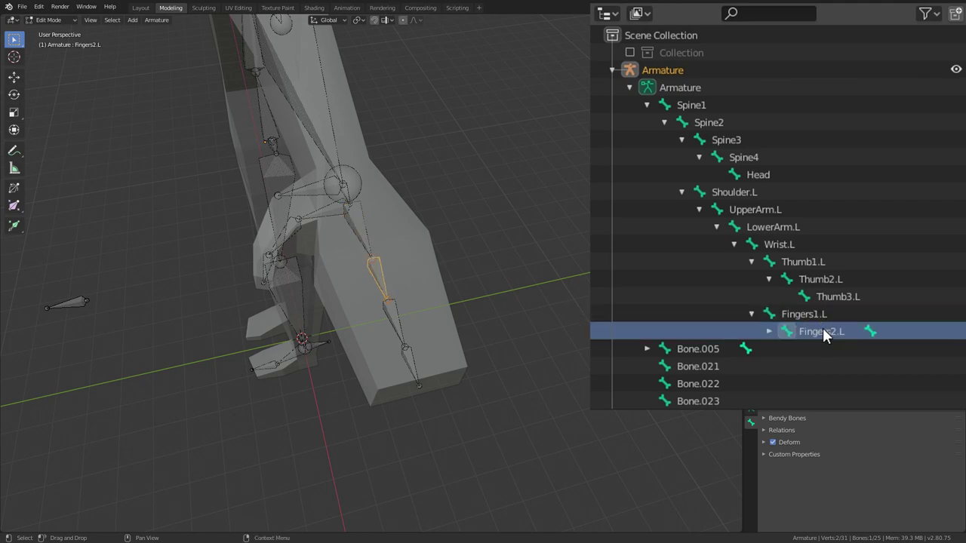
pyautogui.click(768, 331)
pyautogui.doubleClick(836, 351)
pyautogui.write('Fin')
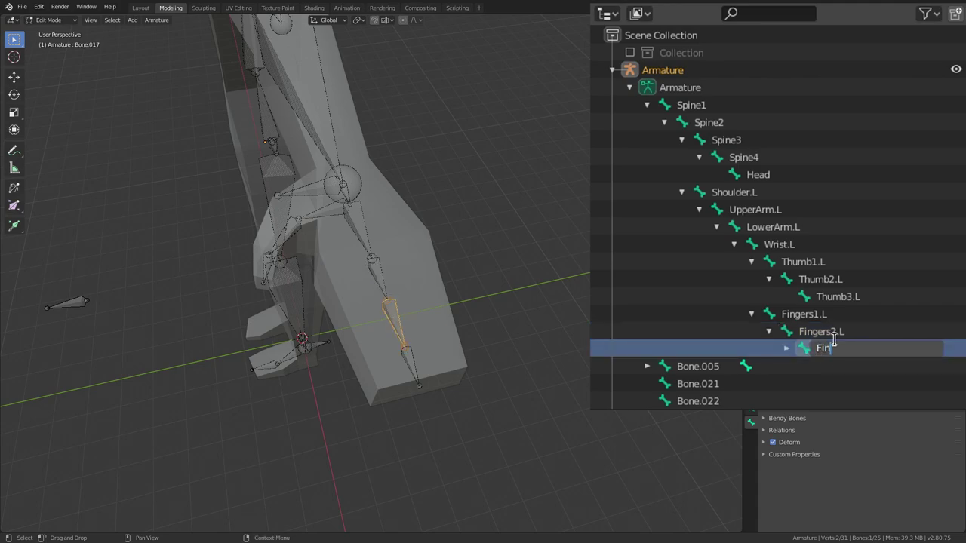
pyautogui.write('gers3.L')
pyautogui.press('Return')
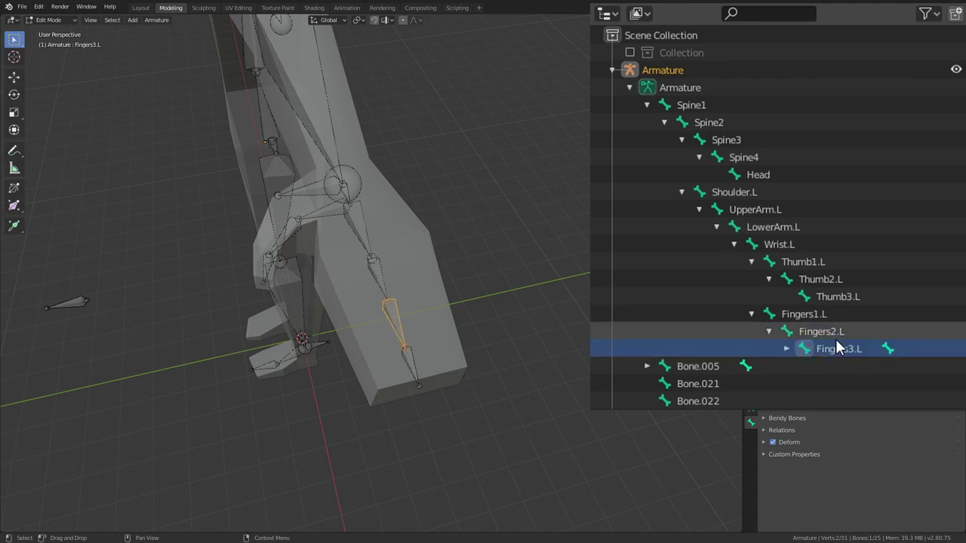
# Identify the short pelvis bone that leads to the leg and rename it as Hip.L.
pyautogui.scroll(-7, 425, 185)
pyautogui.moveTo(336, 189); pyautogui.dragTo(398, 185, button='middle')
pyautogui.press('KP_1')
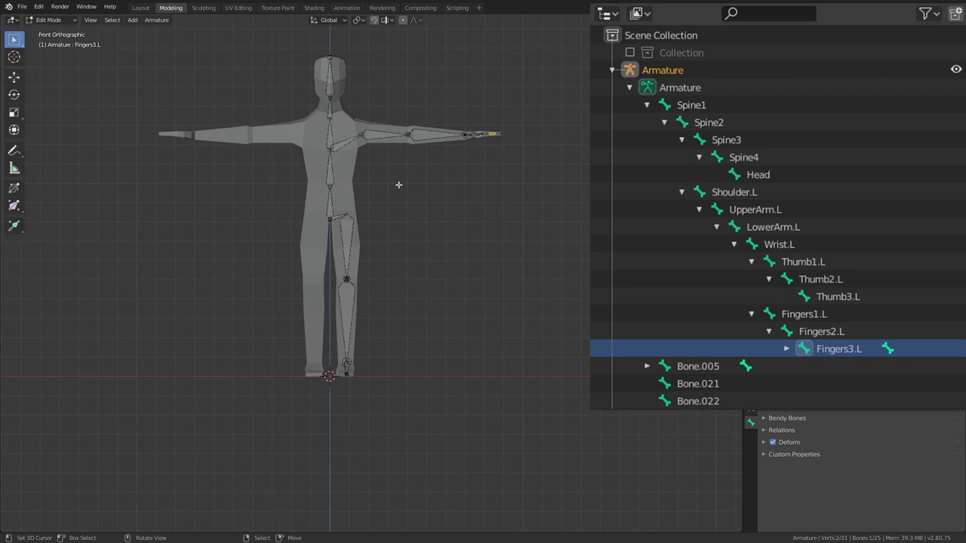
pyautogui.scroll(5, 302, 355)
pyautogui.click(655, 366)
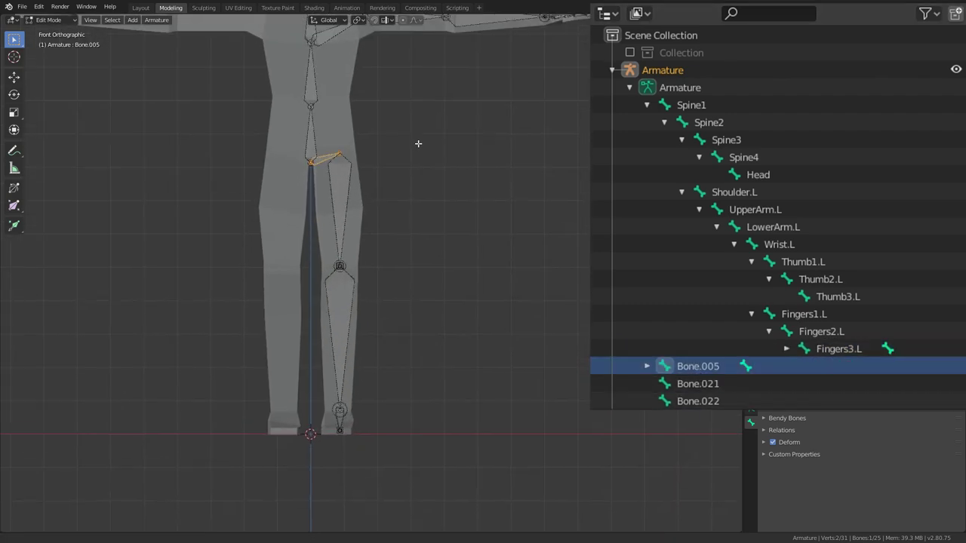
pyautogui.doubleClick(697, 366)
pyautogui.write('Hip.L')
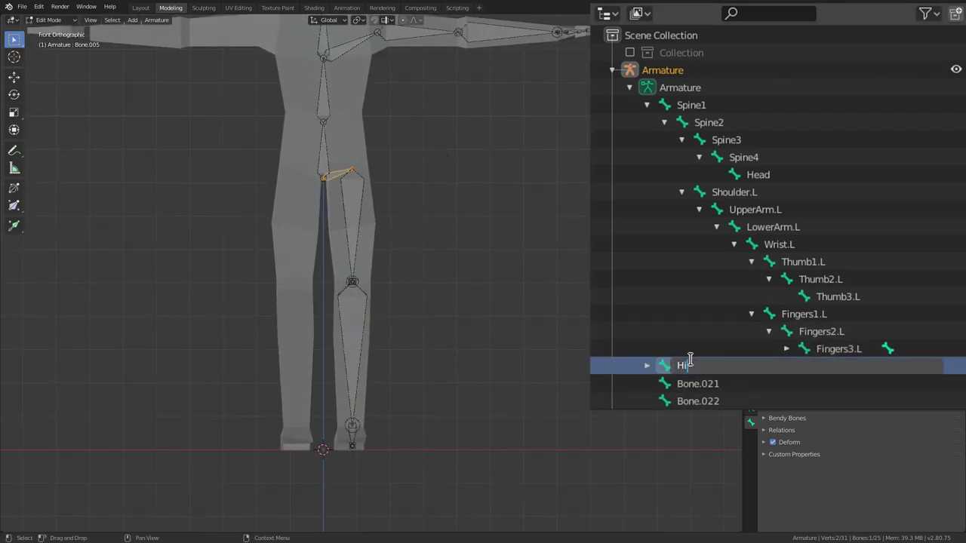
pyautogui.press('Return')
# Expand the whole leg chain under Hip.L and rename the thigh bone as UpperLeg.L.
pyautogui.scroll(-3, 703, 384)
pyautogui.click(648, 272)
pyautogui.click(664, 290)
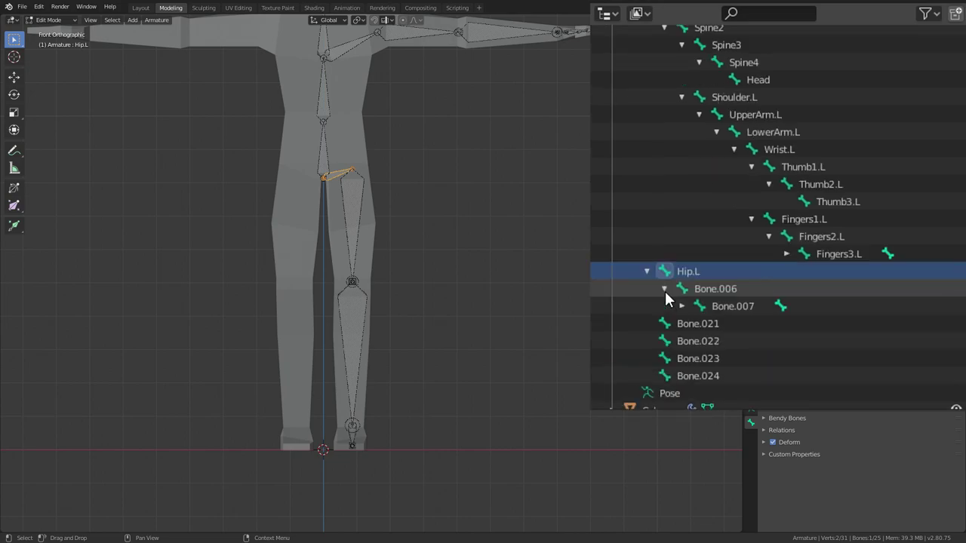
pyautogui.click(682, 307)
pyautogui.click(701, 322)
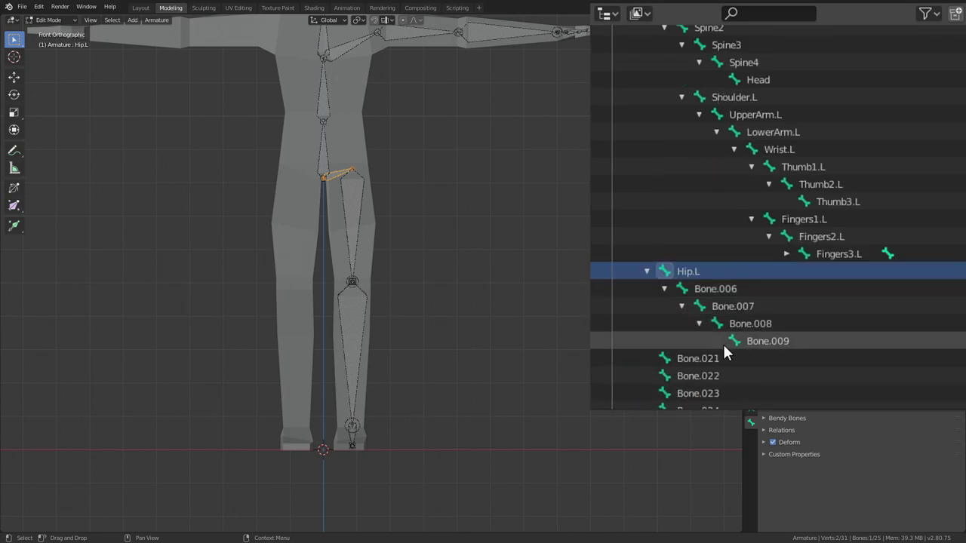
pyautogui.doubleClick(712, 284)
pyautogui.write('Upper')
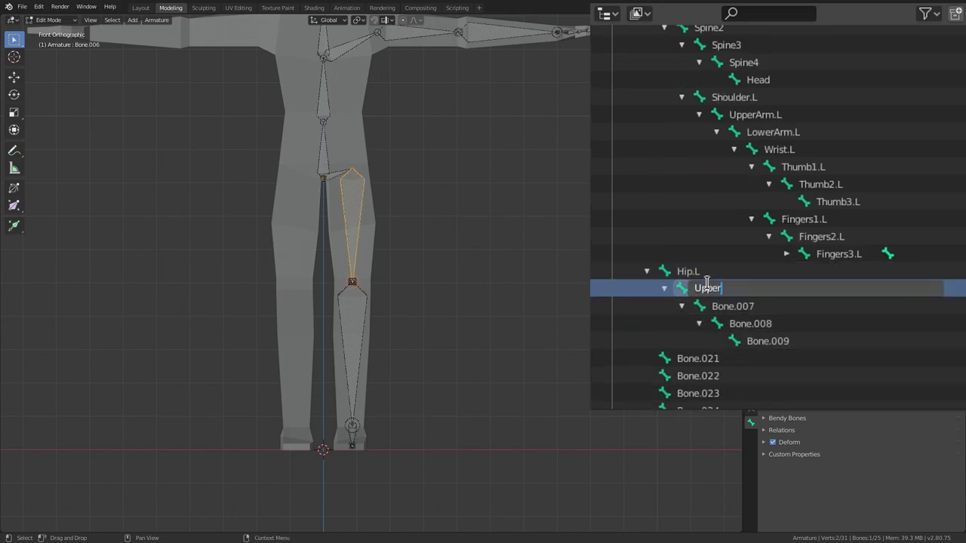
pyautogui.write('Leg.L')
pyautogui.press('Return')
# Rename the shin bone below UpperLeg.L as LowerLeg.L, with a capital L in the suffix.
pyautogui.click(724, 302)
pyautogui.doubleClick(723, 302)
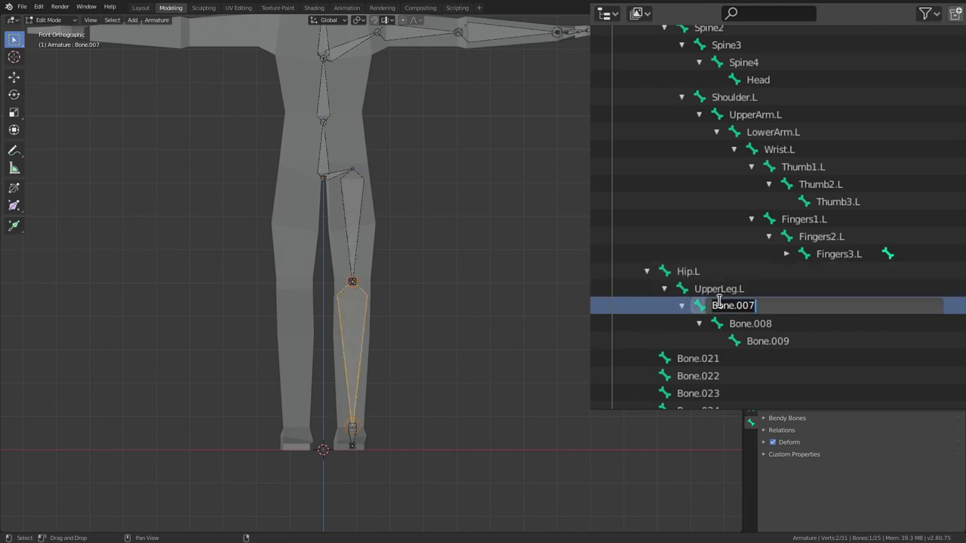
pyautogui.write('LowerLeg.l')
pyautogui.press('Return')
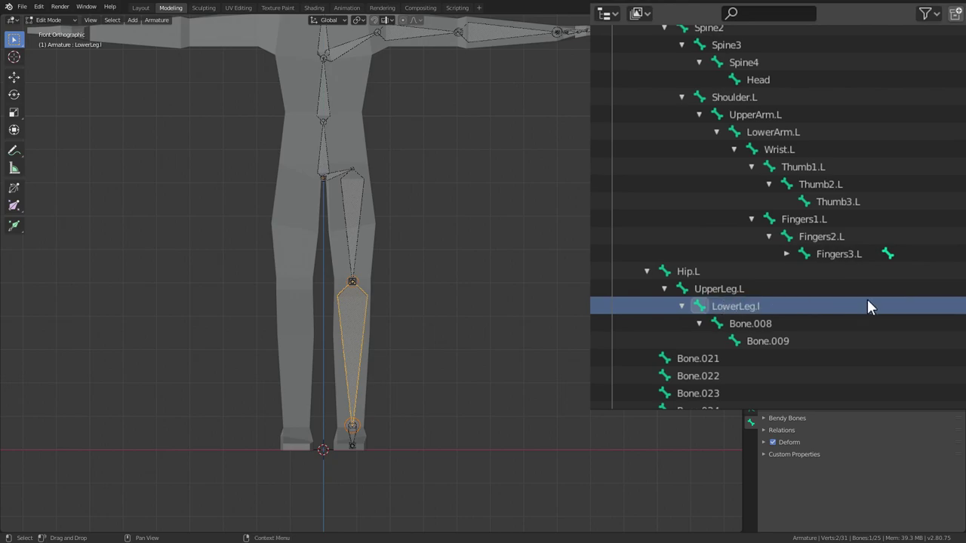
pyautogui.doubleClick(750, 306)
pyautogui.press('End')
pyautogui.press('BackSpace')
pyautogui.write('L')
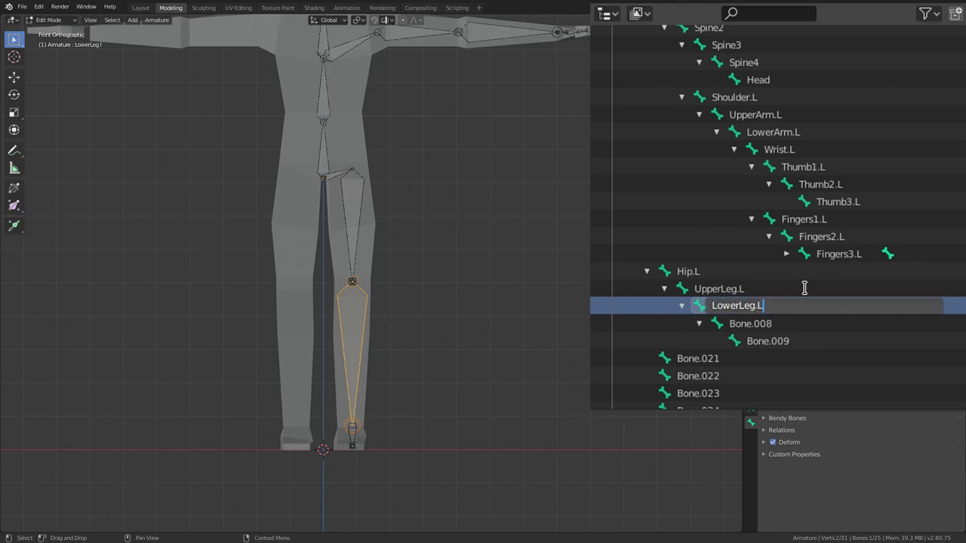
pyautogui.press('Return')
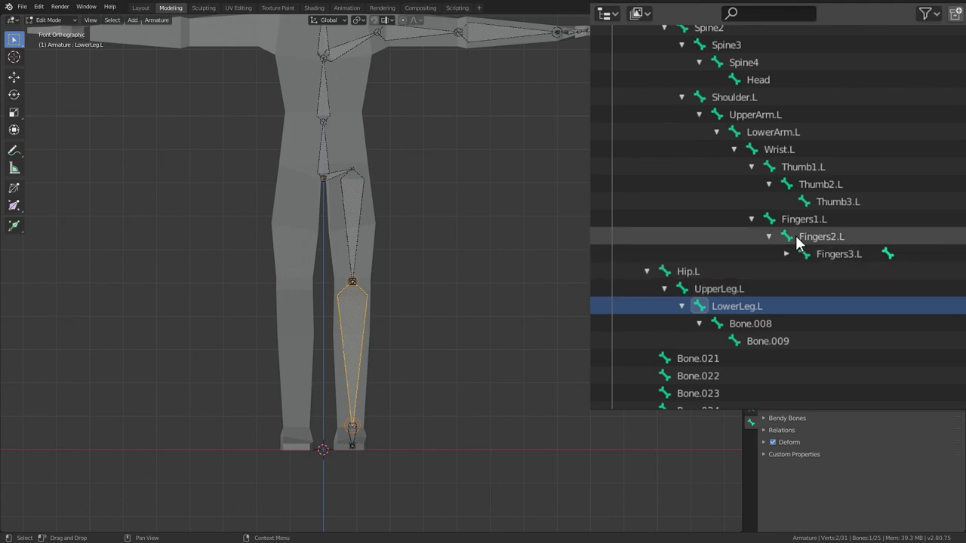
# Rename the child bone of LowerLeg.L as Foot.L and the last bone in the leg chain as Toes.L.
pyautogui.doubleClick(772, 326)
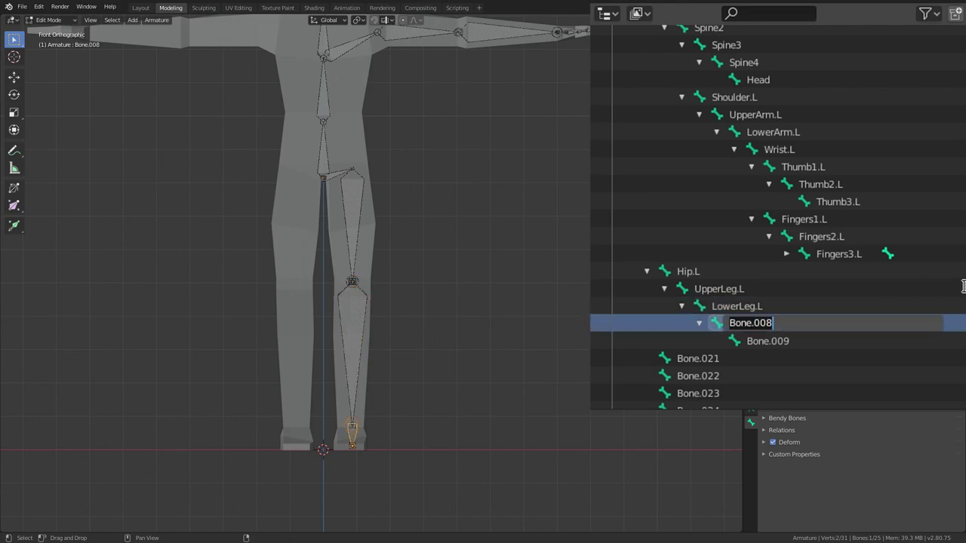
pyautogui.write('Foot.L')
pyautogui.press('Return')
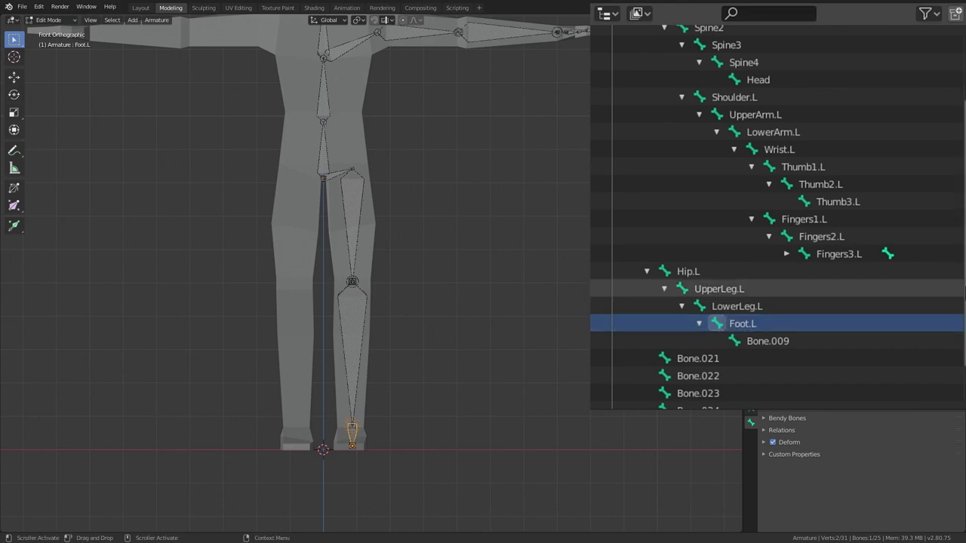
pyautogui.doubleClick(784, 339)
pyautogui.write('Toes.L')
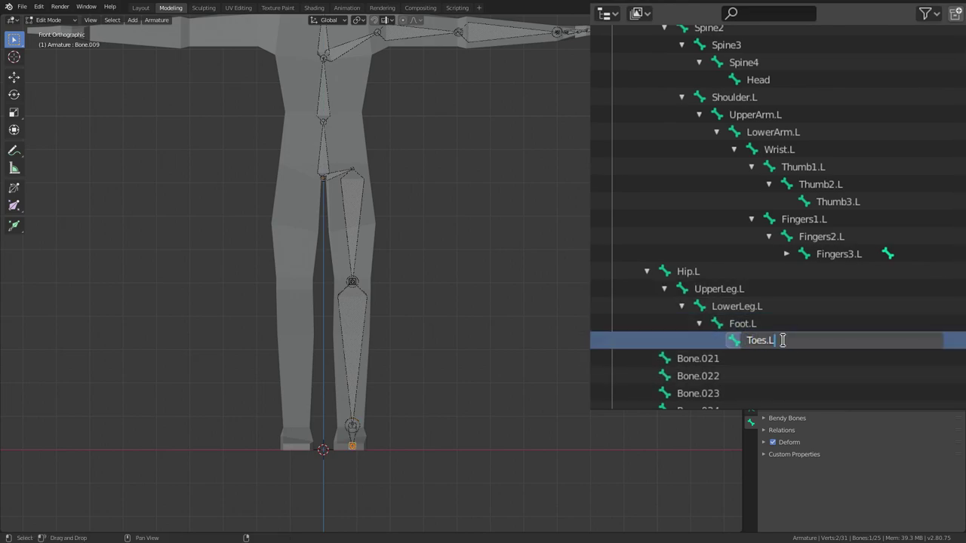
pyautogui.press('Return')
# Identify the detached control bone in front of the knee and rename it as LegPoleTarget.L.
pyautogui.scroll(-2, 471, 243)
pyautogui.moveTo(472, 243); pyautogui.dragTo(400, 253, button='middle')
pyautogui.scroll(-3, 727, 339)
pyautogui.click(679, 305)
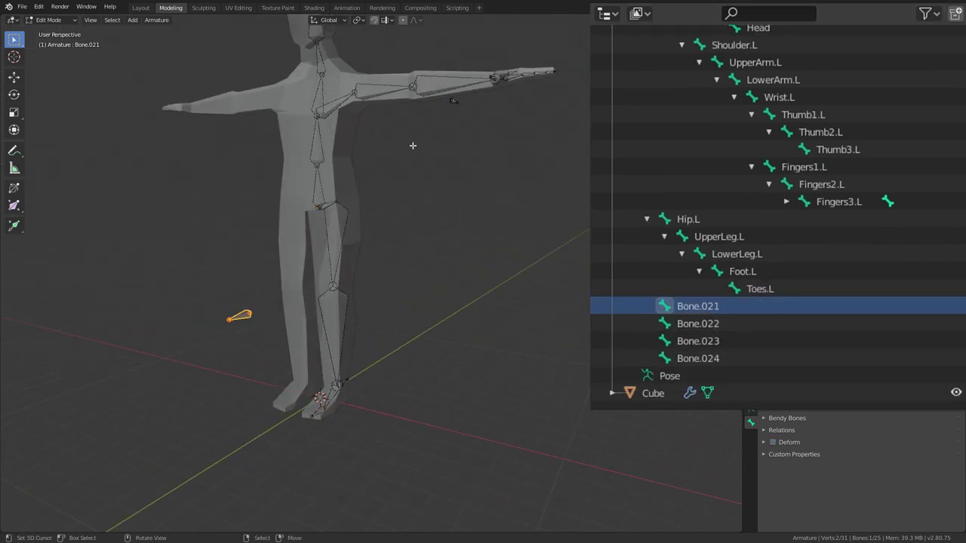
pyautogui.moveTo(413, 146); pyautogui.dragTo(432, 126, button='middle')
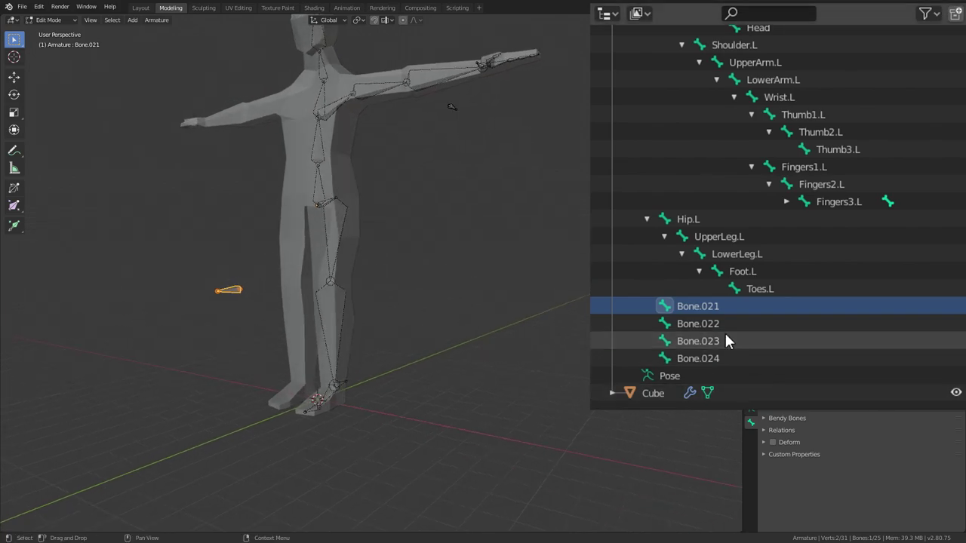
pyautogui.doubleClick(693, 306)
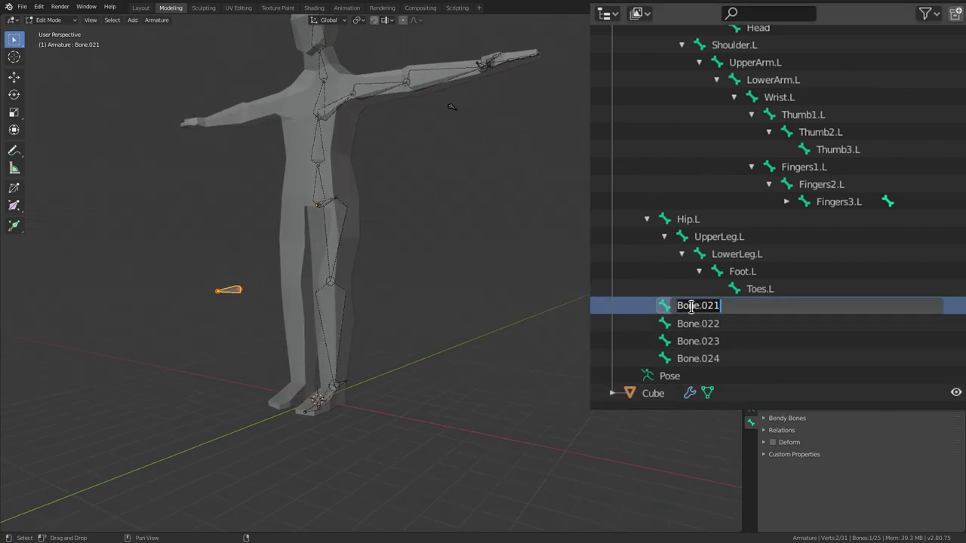
pyautogui.write('Le')
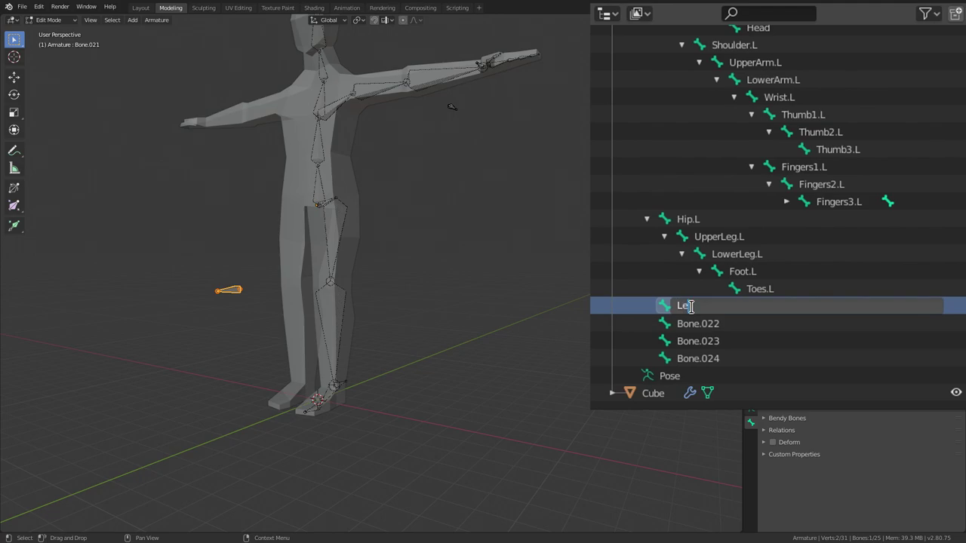
pyautogui.write('gPoleTarget.L')
pyautogui.press('Return')
# Shorten the name of the knee's control bone to LegPole.L.
pyautogui.doubleClick(711, 306)
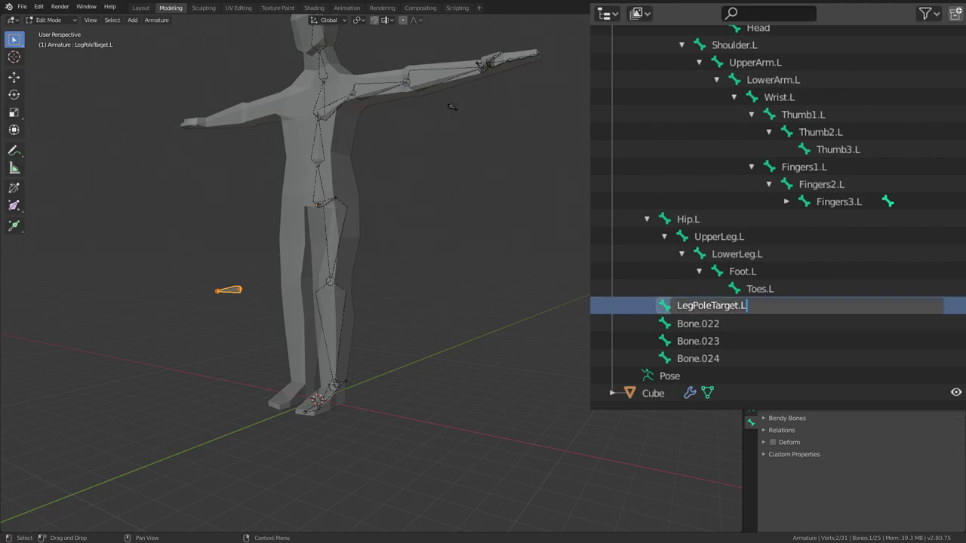
pyautogui.press('BackSpace')
pyautogui.press('BackSpace')
pyautogui.press('BackSpace')
pyautogui.press('BackSpace')
pyautogui.press('BackSpace')
pyautogui.press('BackSpace')
pyautogui.press('BackSpace')
pyautogui.press('BackSpace')
pyautogui.write('.L')
pyautogui.press('Return')
# Rename the detached control bone at the ankle as LegIK.L.
pyautogui.doubleClick(697, 322)
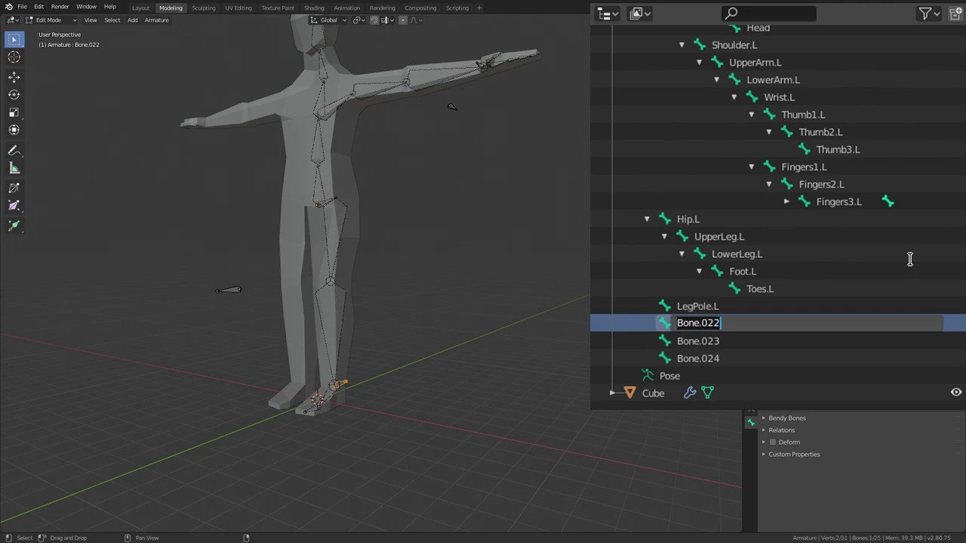
pyautogui.write('Le')
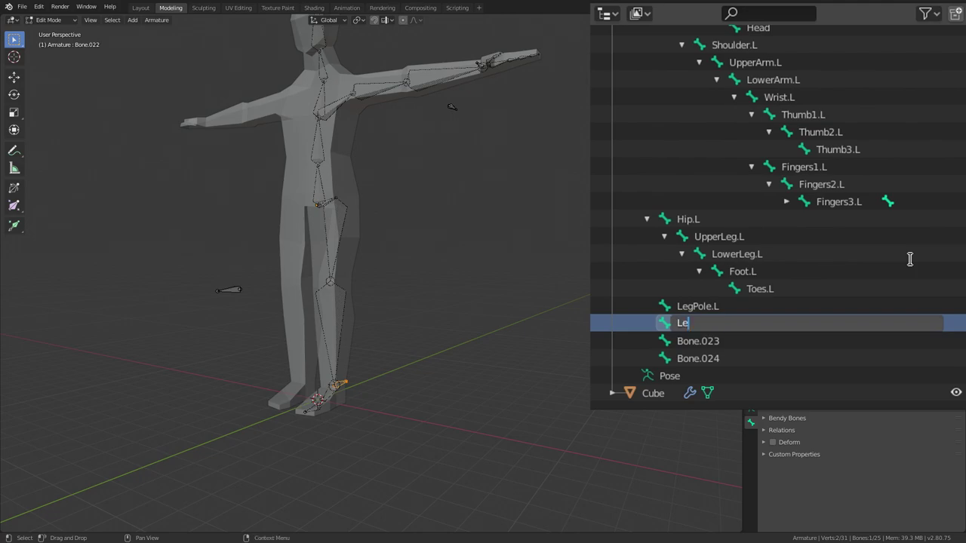
pyautogui.write('gIK.L')
pyautogui.press('Return')
# Rename the control bone at the wrist as ArmIK.L and the detached one behind the arm as ArmPole.L.
pyautogui.doubleClick(691, 339)
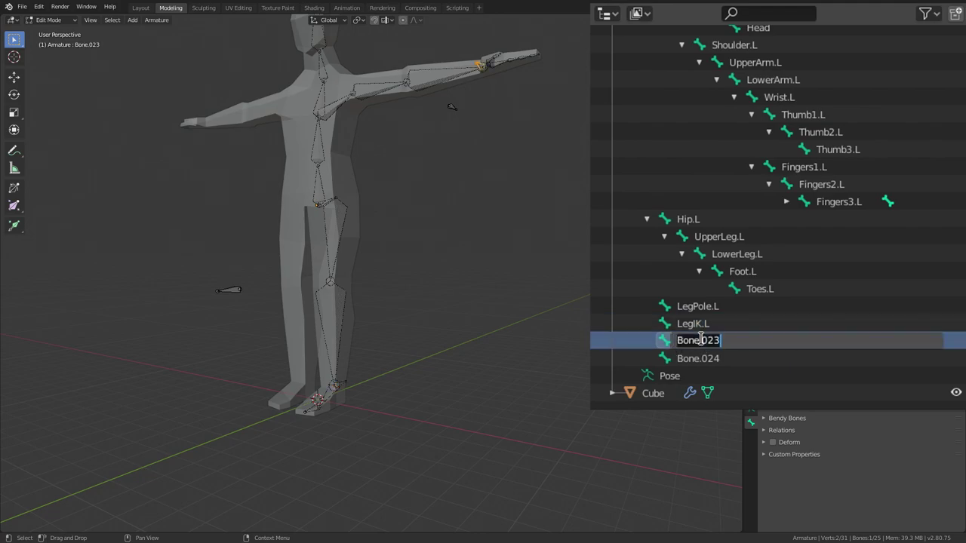
pyautogui.write('Ar')
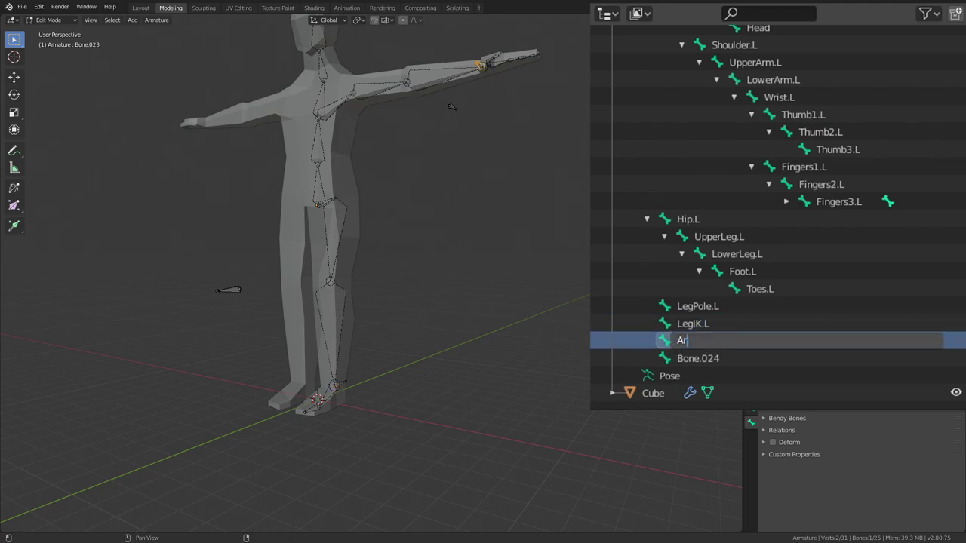
pyautogui.write('mIK.L')
pyautogui.press('Return')
pyautogui.doubleClick(696, 357)
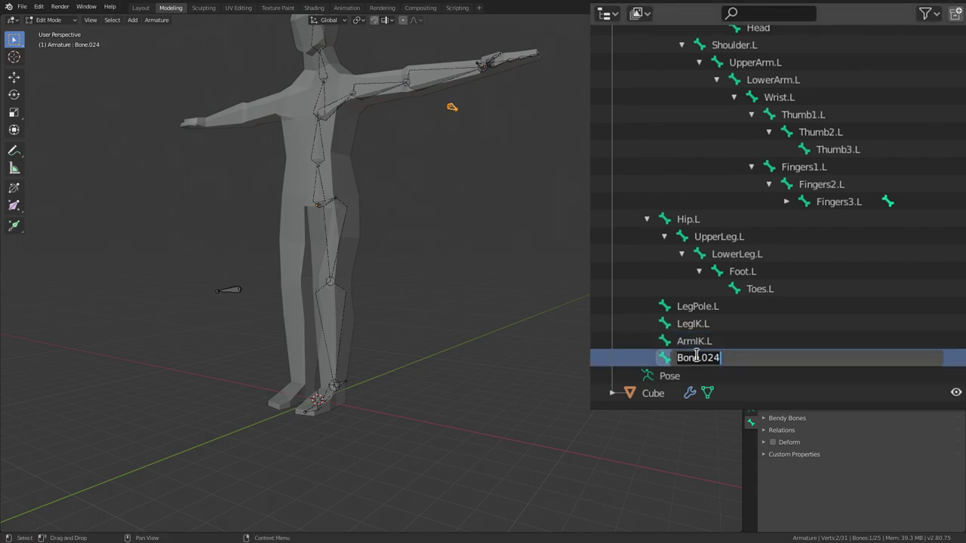
pyautogui.write('ArmPole.')
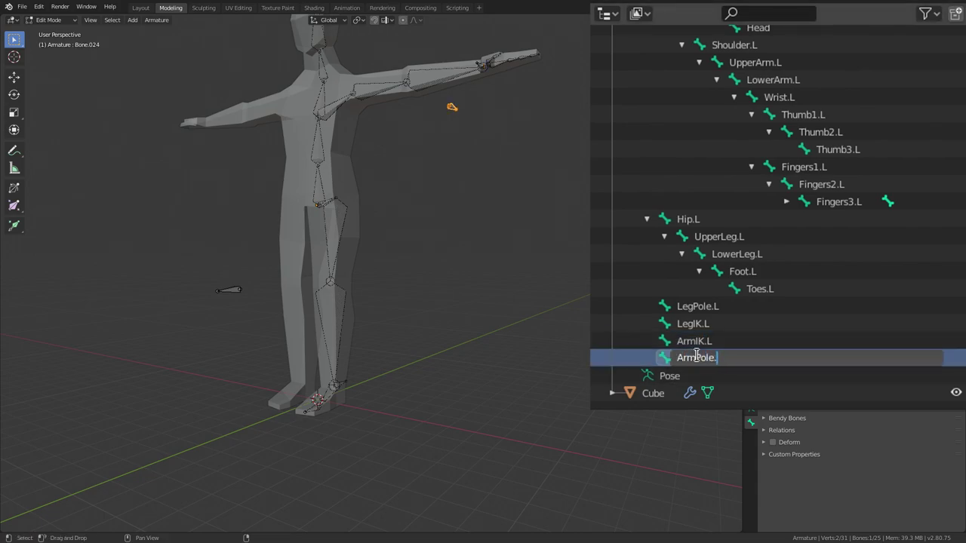
pyautogui.write('L')
pyautogui.press('Return')
# Select all bones and symmetrize the armature so the arm, leg and control bones are mirrored to the other side.
pyautogui.moveTo(452, 227); pyautogui.dragTo(518, 258, button='middle')
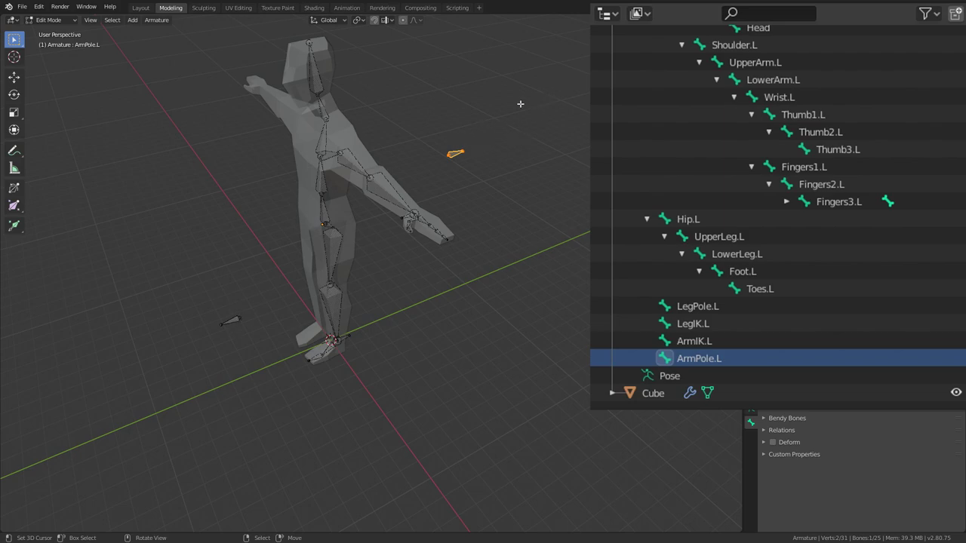
pyautogui.click(406, 216)
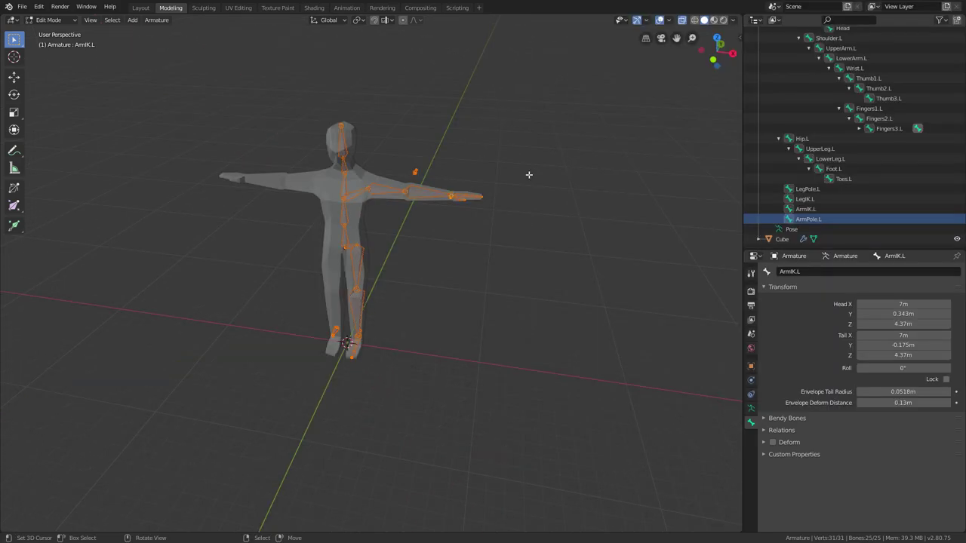
pyautogui.moveTo(528, 173); pyautogui.dragTo(395, 186, button='middle')
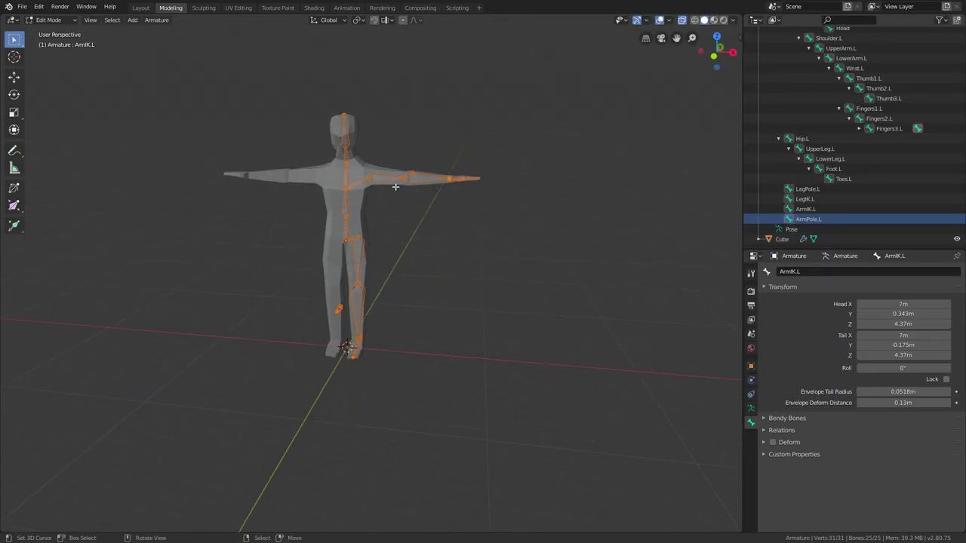
pyautogui.rightClick(408, 225)
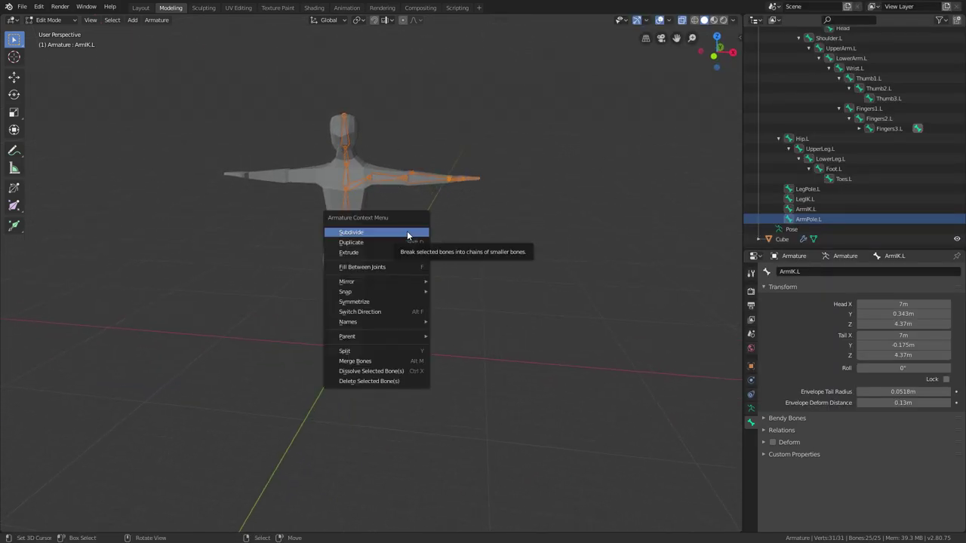
pyautogui.click(355, 302)
pyautogui.moveTo(403, 309); pyautogui.dragTo(368, 279, button='middle')
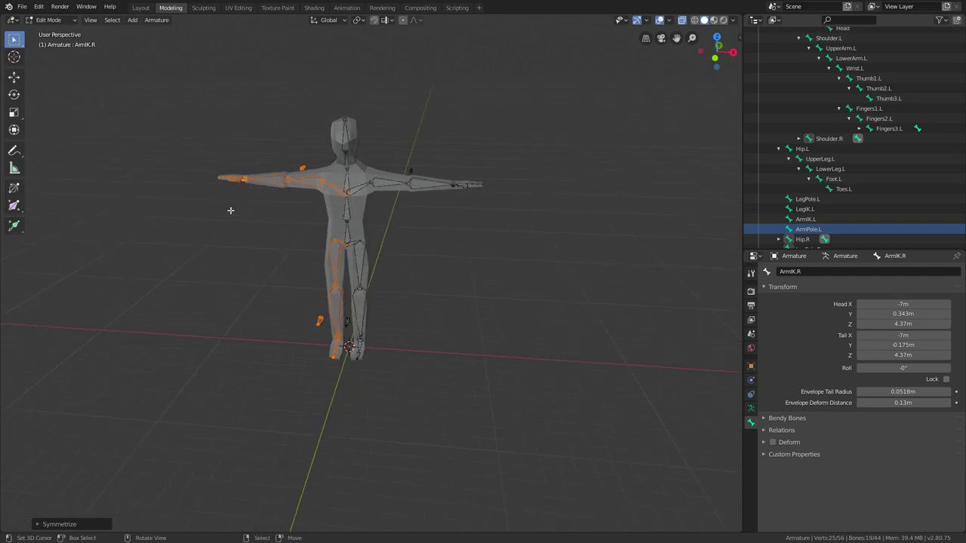
pyautogui.moveTo(295, 208); pyautogui.dragTo(396, 211, button='middle')
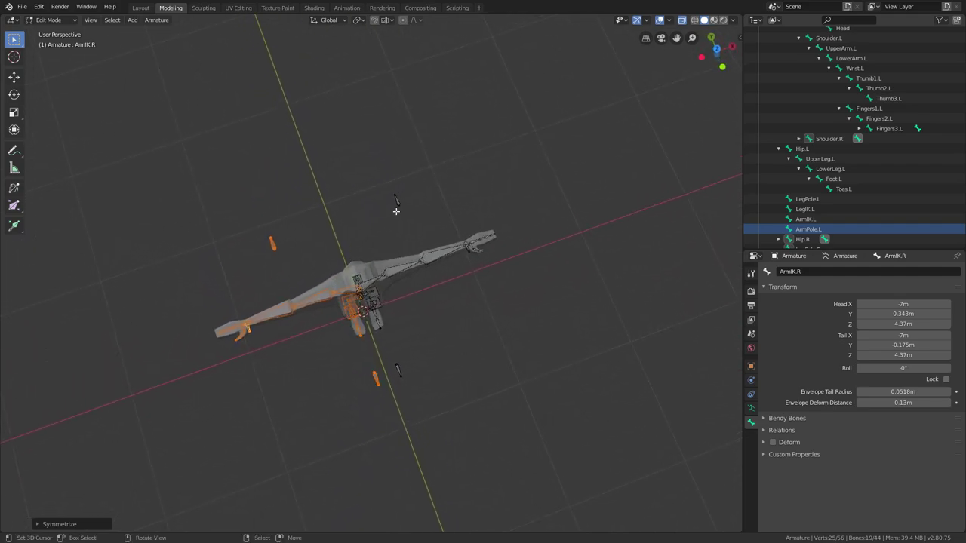
pyautogui.moveTo(312, 300); pyautogui.dragTo(412, 259, button='middle')
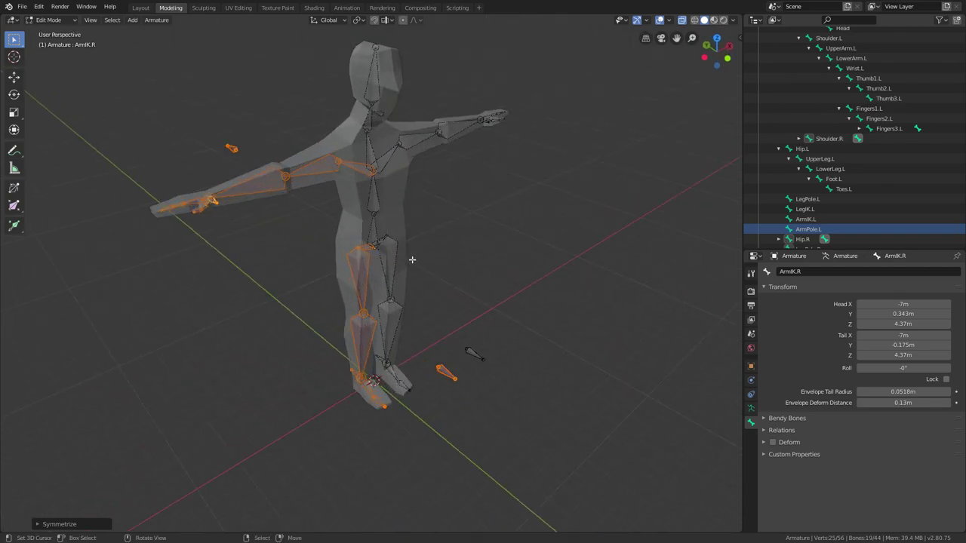
pyautogui.scroll(-4, 833, 234)
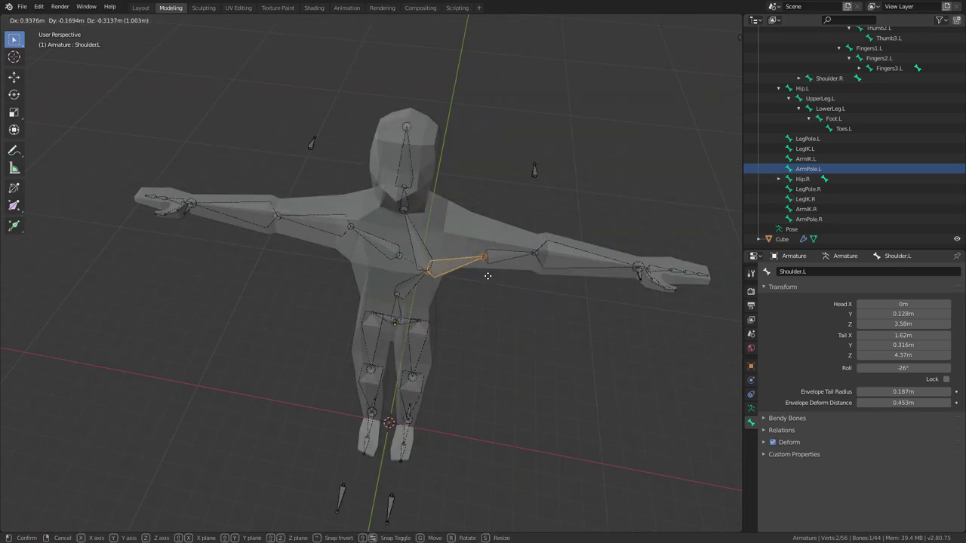
pyautogui.rightClick(486, 276)
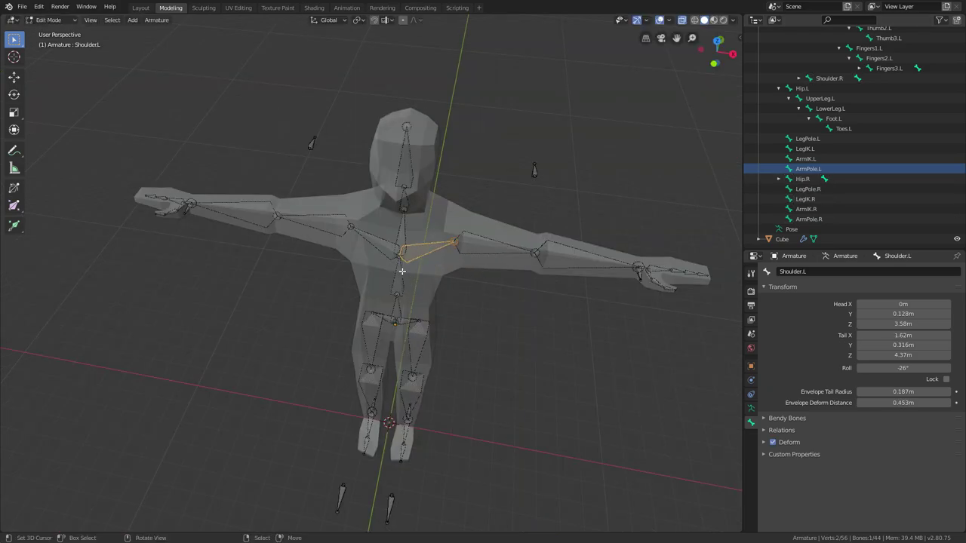
pyautogui.press('a')
pyautogui.hotkey('ctrl', 'z')
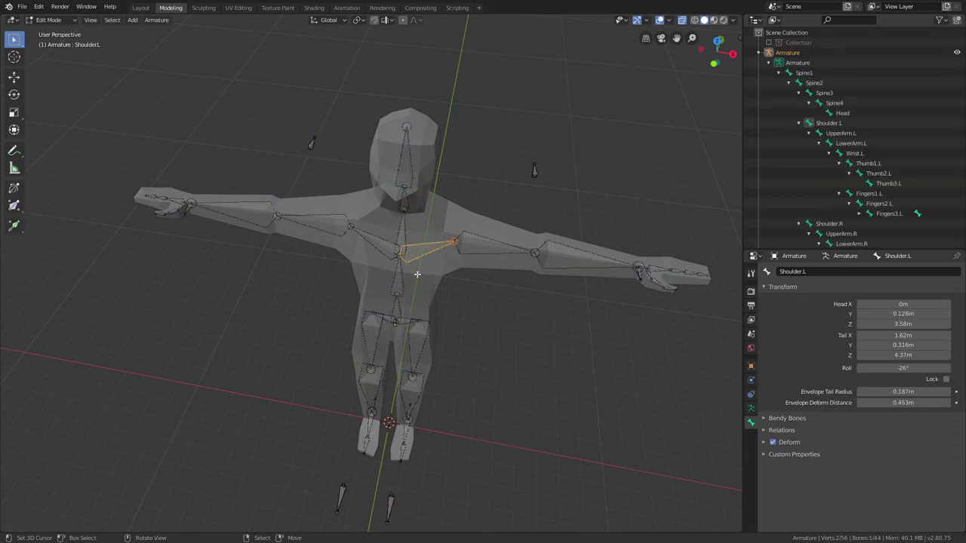
# Switch to Pose Mode and test rotating a shoulder bone and Spine3, cancelling each rotation.
pyautogui.hotkey('ctrl', 'Tab')
pyautogui.click(428, 315)
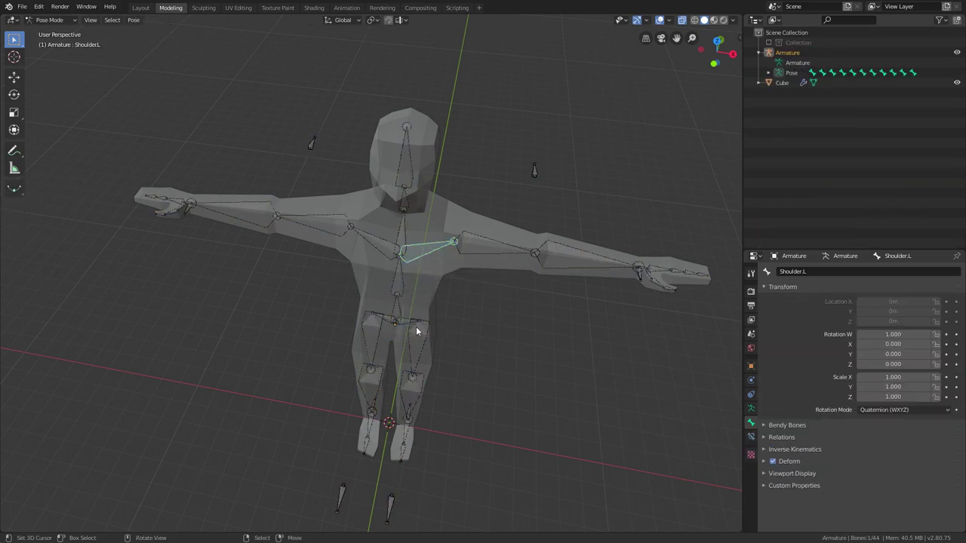
pyautogui.moveTo(440, 320); pyautogui.dragTo(411, 302, button='middle')
pyautogui.click(349, 232)
pyautogui.press('r')
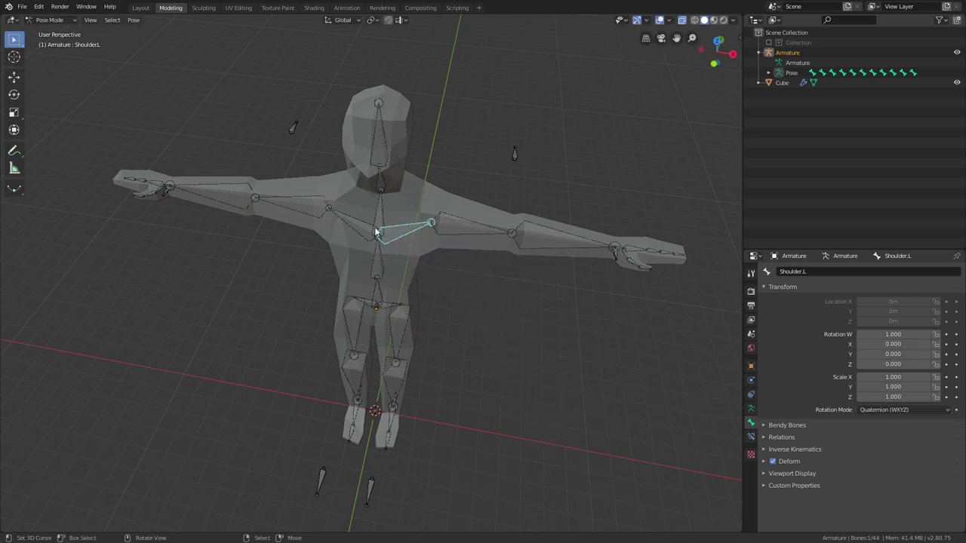
pyautogui.rightClick(371, 230)
pyautogui.rightClick(378, 218)
pyautogui.press('r')
pyautogui.rightClick(384, 218)
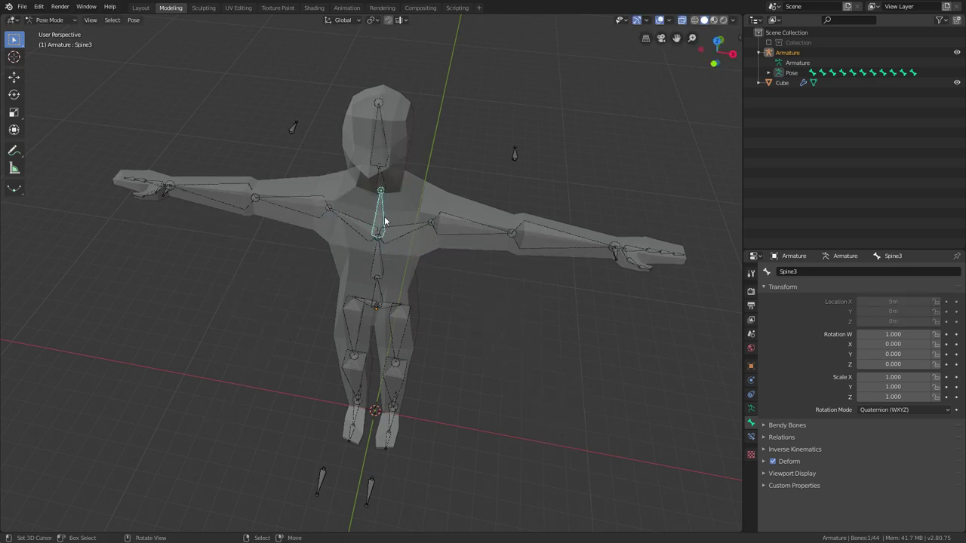
# Test rotating Spine2 and Spine1 in turn, cancelling each rotation.
pyautogui.rightClick(378, 255)
pyautogui.press('r')
pyautogui.rightClick(380, 266)
pyautogui.rightClick(380, 283)
pyautogui.press('r')
pyautogui.rightClick(382, 280)
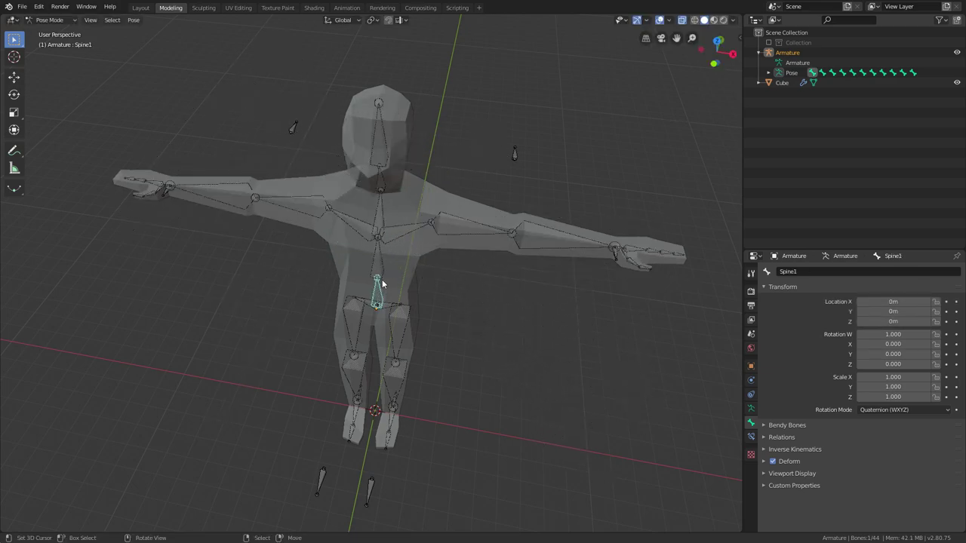
# In front view, test rotating the bone at the pelvis and cancel the rotation.
pyautogui.moveTo(340, 251); pyautogui.dragTo(337, 221, button='middle')
pyautogui.press('KP_1')
pyautogui.scroll(3, 402, 224)
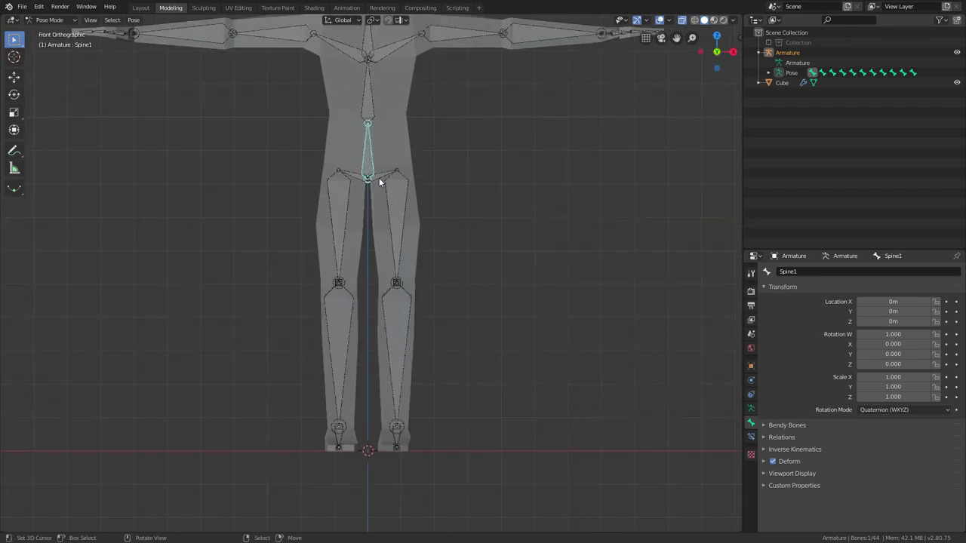
pyautogui.click(379, 186)
pyautogui.press('r')
pyautogui.rightClick(384, 200)
pyautogui.rightClick(388, 202)
# In Edit Mode, parent both hip bones to Spine1 with Keep Offset.
pyautogui.moveTo(387, 201); pyautogui.dragTo(399, 249, button='middle')
pyautogui.press('KP_1')
pyautogui.scroll(3, 414, 182)
pyautogui.click(417, 169)
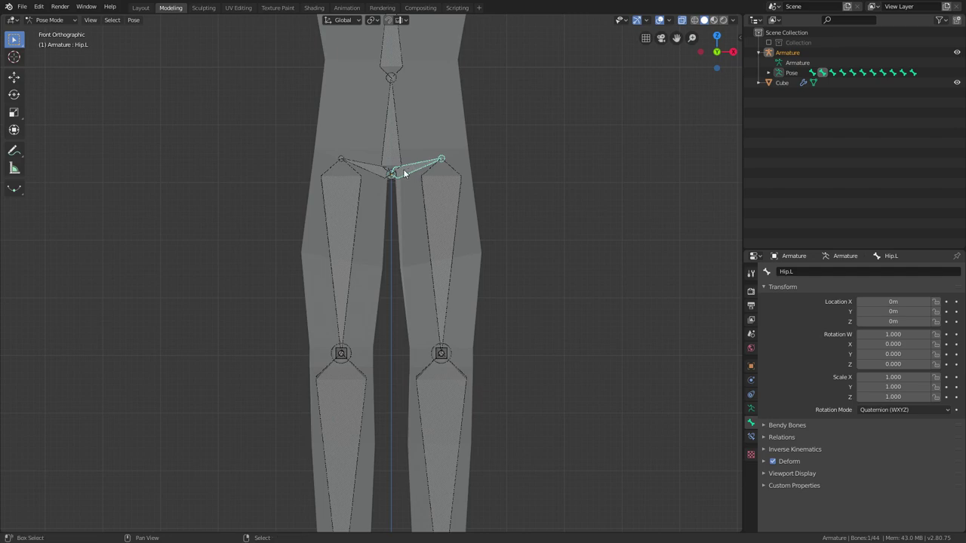
pyautogui.keyDown('shift'); pyautogui.moveTo(396, 181); pyautogui.dragTo(401, 261, button='middle'); pyautogui.keyUp('shift')
pyautogui.press('Tab')
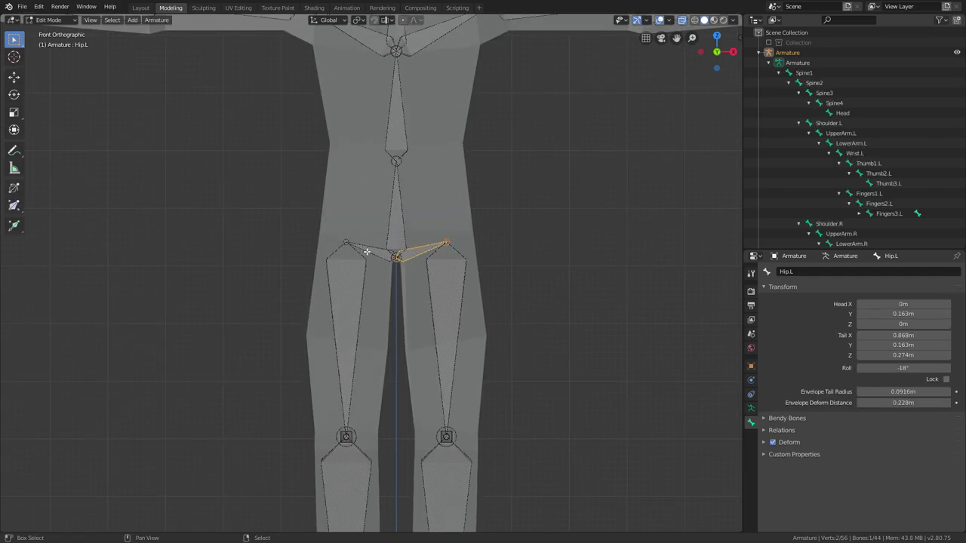
pyautogui.keyDown('shift'); pyautogui.click(371, 252); pyautogui.keyUp('shift')
pyautogui.keyDown('shift'); pyautogui.click(395, 212); pyautogui.keyUp('shift')
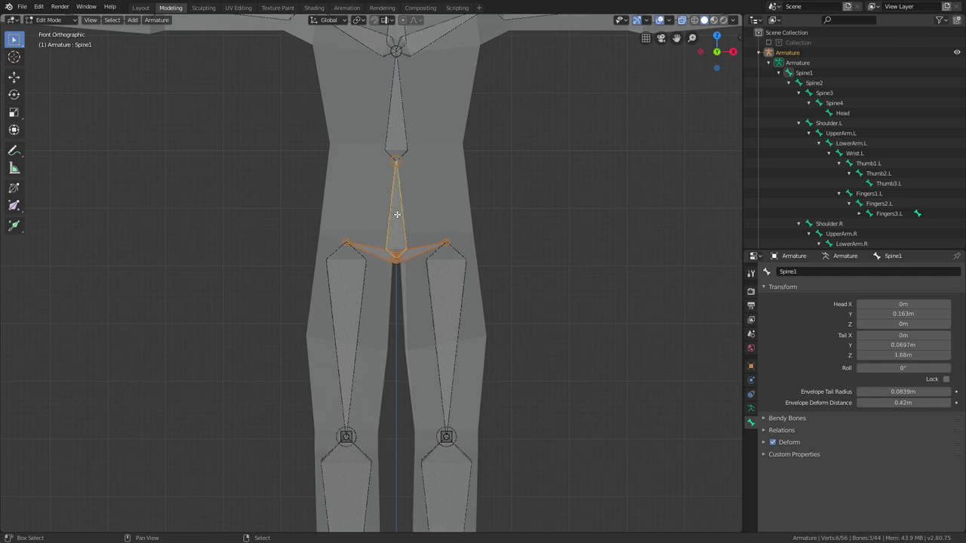
pyautogui.hotkey('ctrl', 'p')
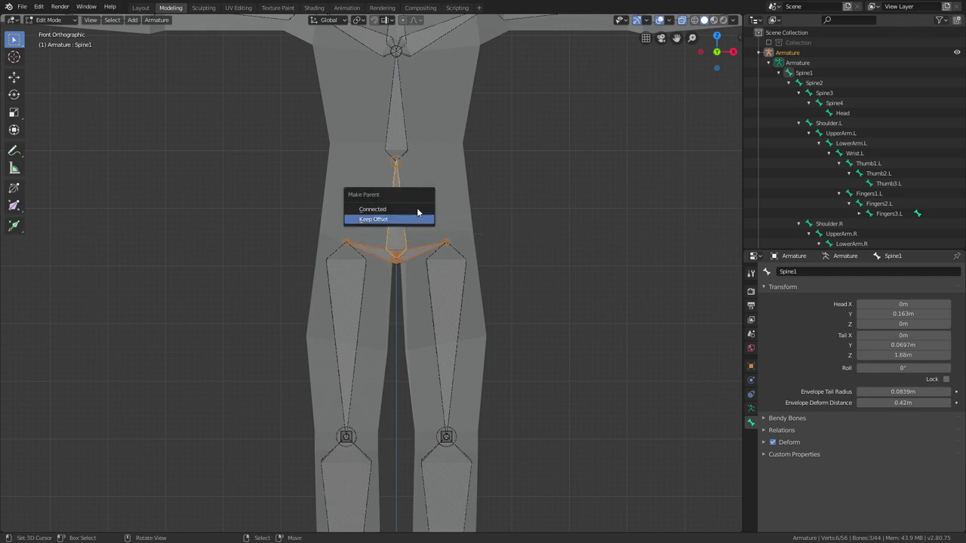
pyautogui.click(419, 218)
# Return to Pose Mode and test rotating Spine1 together with the hip bones.
pyautogui.scroll(-2, 445, 219)
pyautogui.hotkey('ctrl', 'Tab')
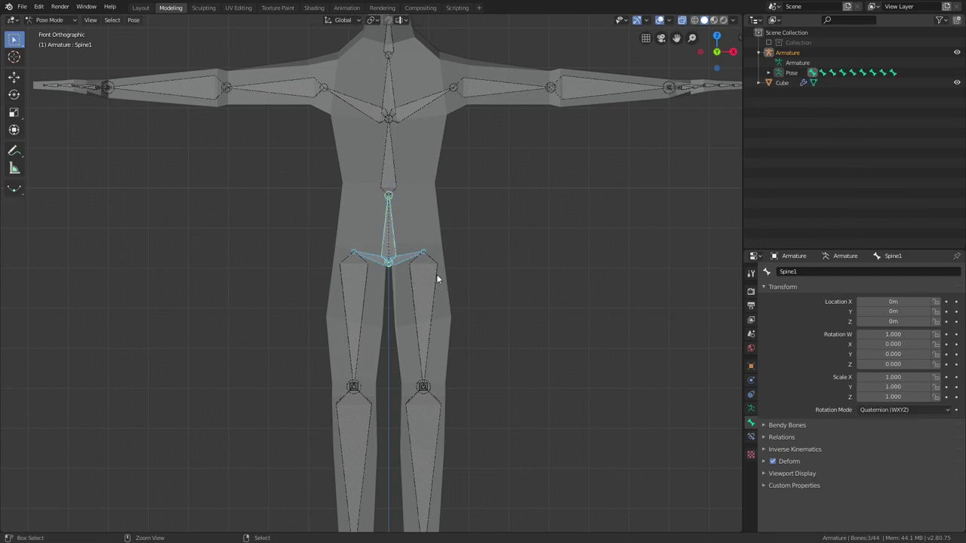
pyautogui.press('r')
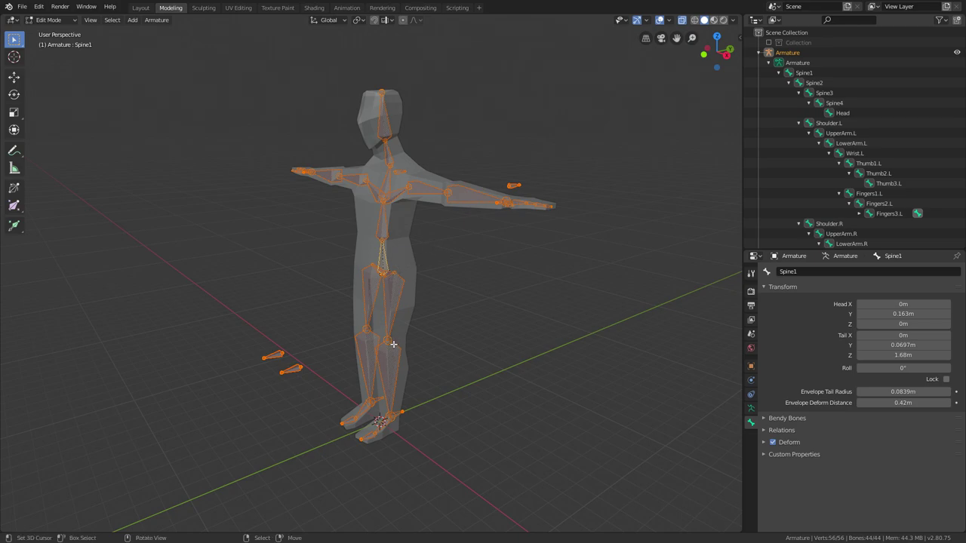
# Add a new bone at the 3D cursor between the feet and select it in the right side view.
pyautogui.keyDown('shift'); pyautogui.moveTo(403, 425); pyautogui.dragTo(411, 349, button='middle'); pyautogui.keyUp('shift')
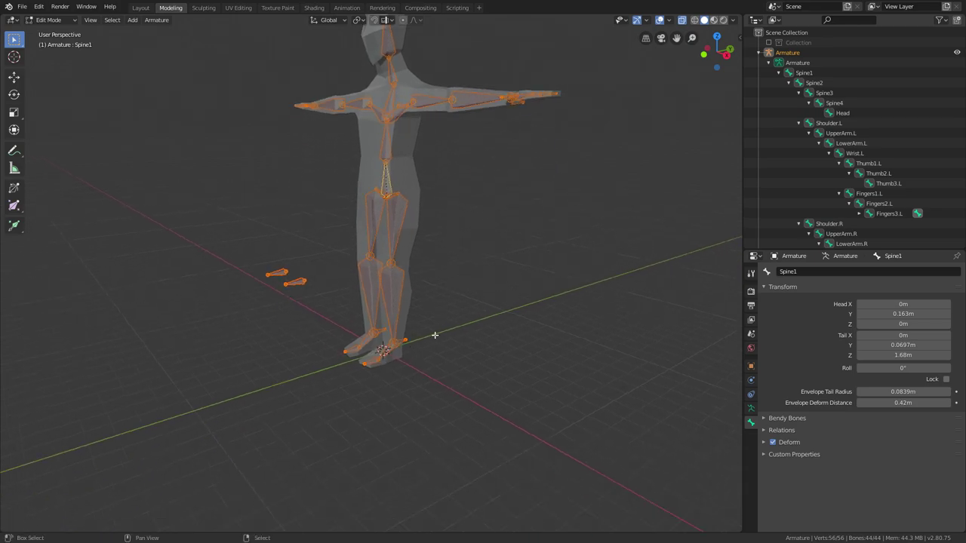
pyautogui.hotkey('shift', 'a')
pyautogui.press('KP_3')
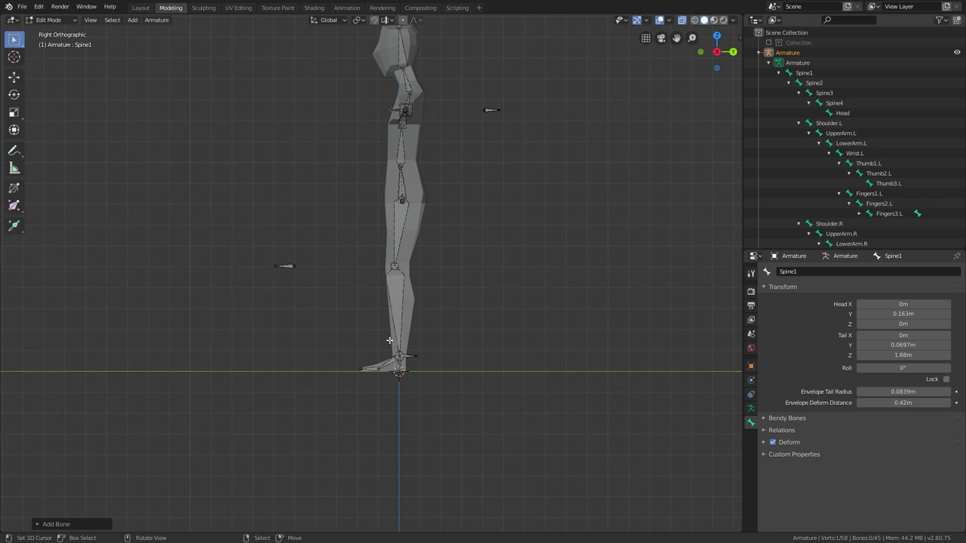
pyautogui.scroll(6, 528, 284)
pyautogui.click(557, 252)
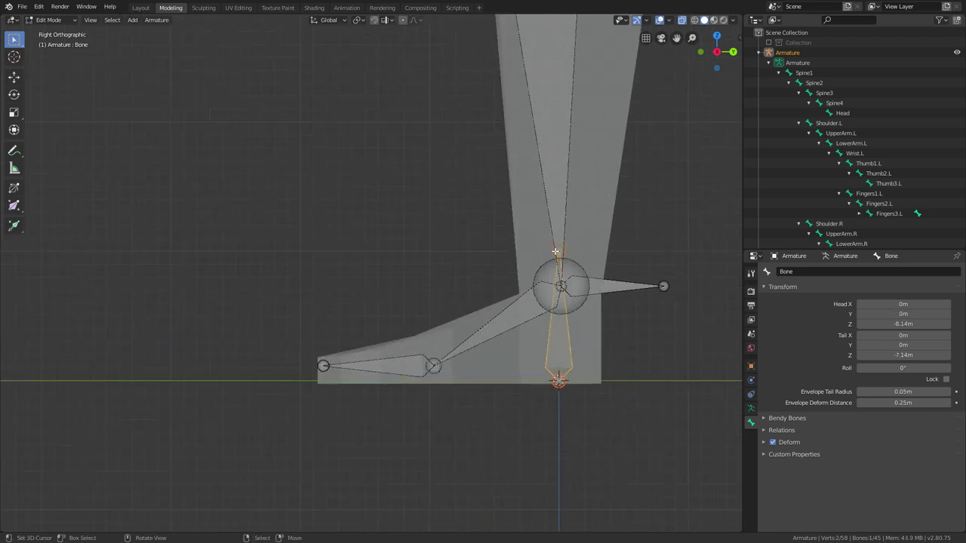
pyautogui.moveTo(558, 251); pyautogui.dragTo(484, 240, button='middle')
pyautogui.write('r')
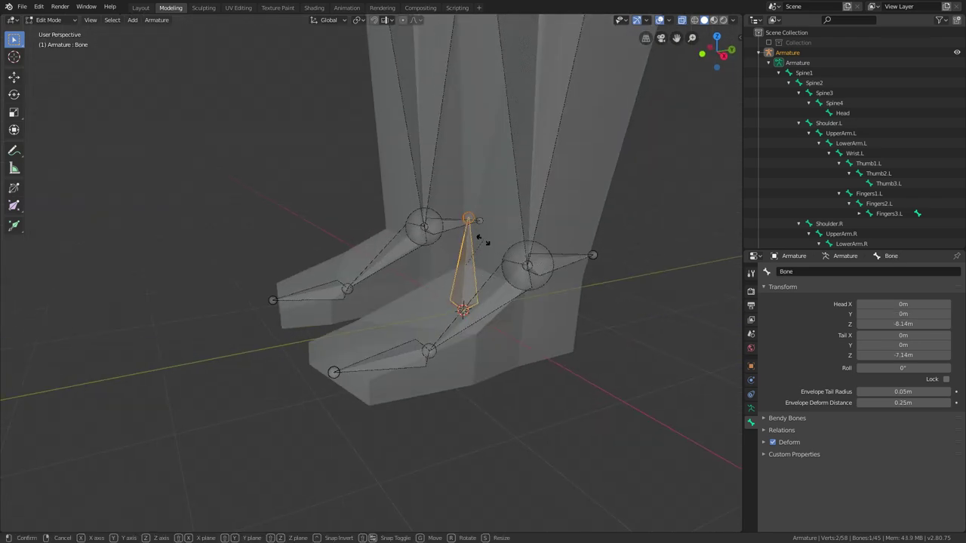
pyautogui.write('x90')
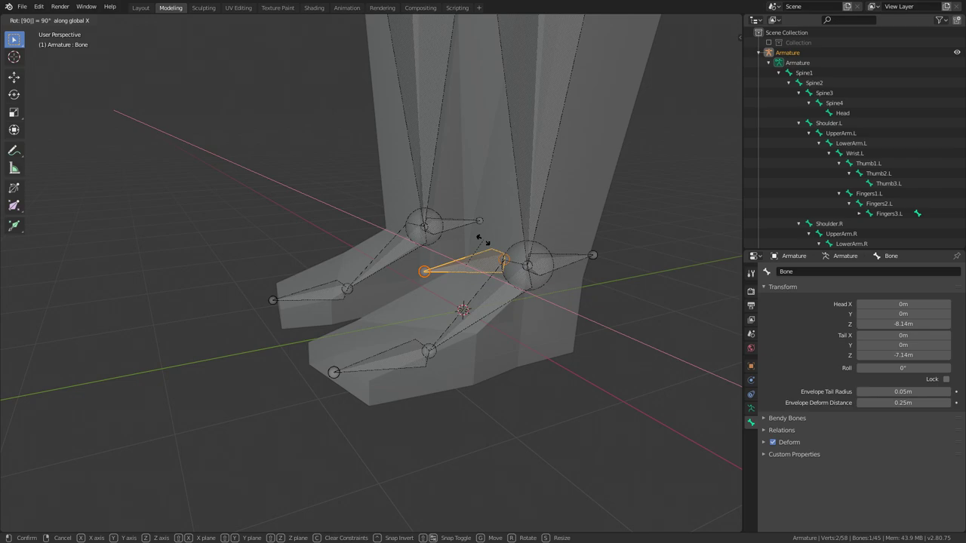
pyautogui.press('Escape')
# Select only the new bone's tail and rotate it 90° in the right side view so the bone lies along the ground.
pyautogui.click(474, 222)
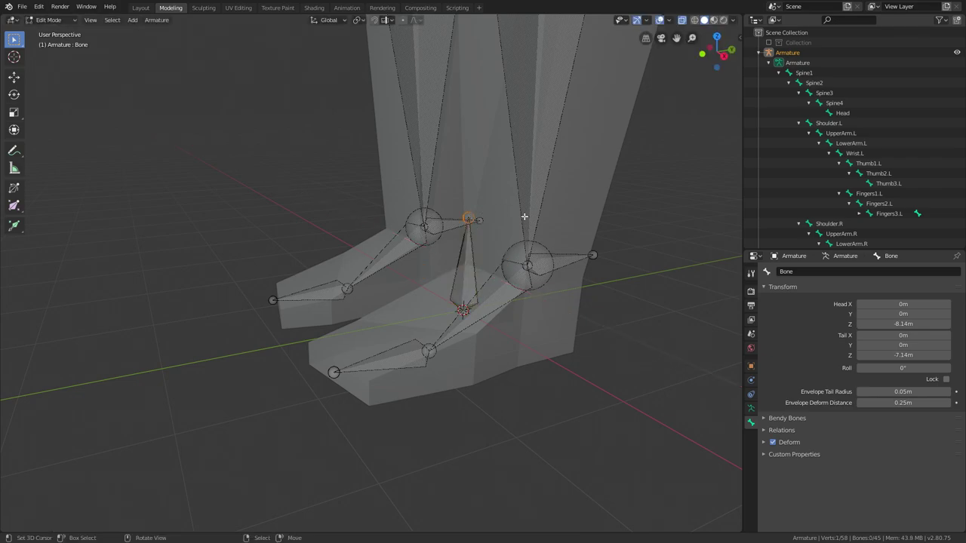
pyautogui.press('KP_3')
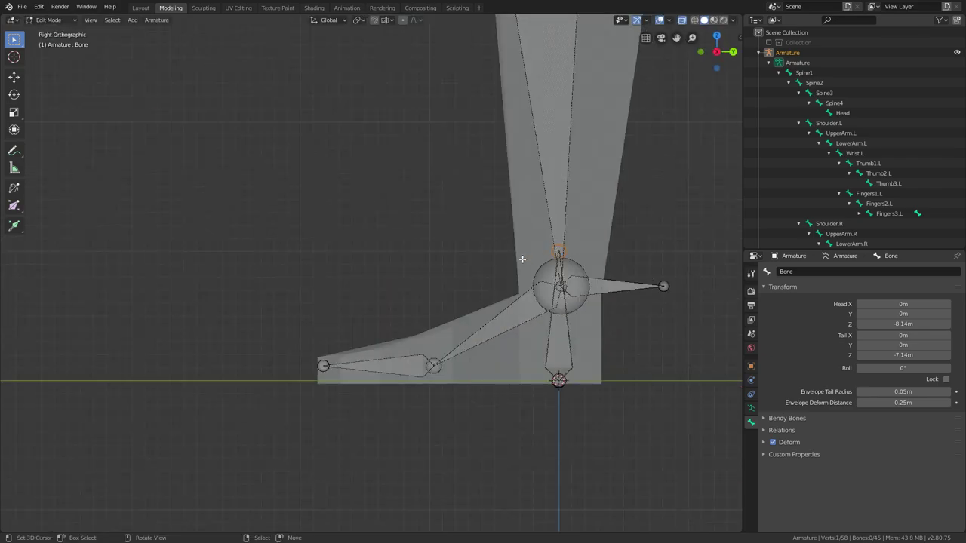
pyautogui.write('r90')
pyautogui.press('Return')
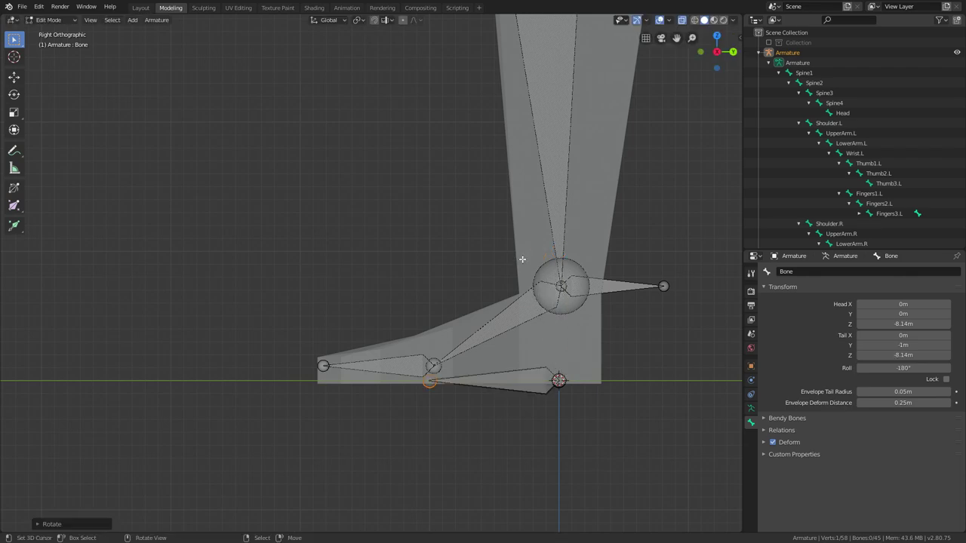
# Lengthen the ground bone forward by moving its tail along Y to about -2.48 m.
pyautogui.moveTo(522, 259); pyautogui.dragTo(304, 296, button='middle')
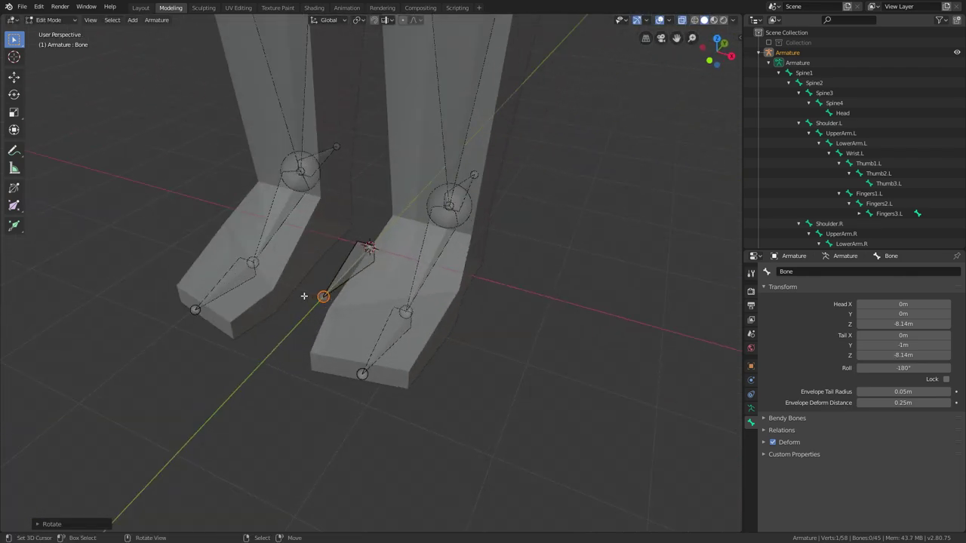
pyautogui.press('g')
pyautogui.press('y')
pyautogui.click(206, 399)
pyautogui.moveTo(207, 397); pyautogui.dragTo(351, 309, button='middle')
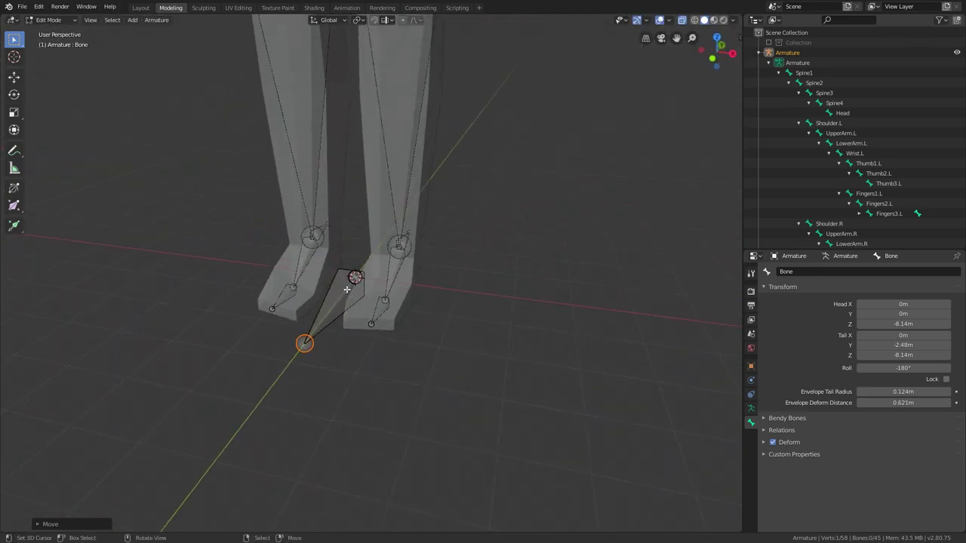
# Select the ground bone between the feet and disable its Deform option.
pyautogui.scroll(-4, 347, 290)
pyautogui.keyDown('shift'); pyautogui.moveTo(358, 266); pyautogui.dragTo(396, 416, button='middle'); pyautogui.keyUp('shift')
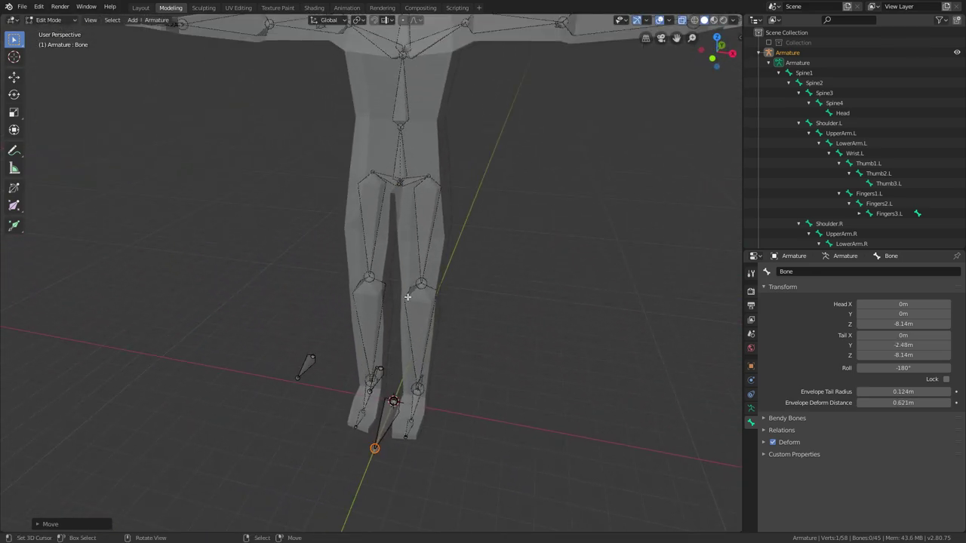
pyautogui.hotkey('ctrl', 'Tab')
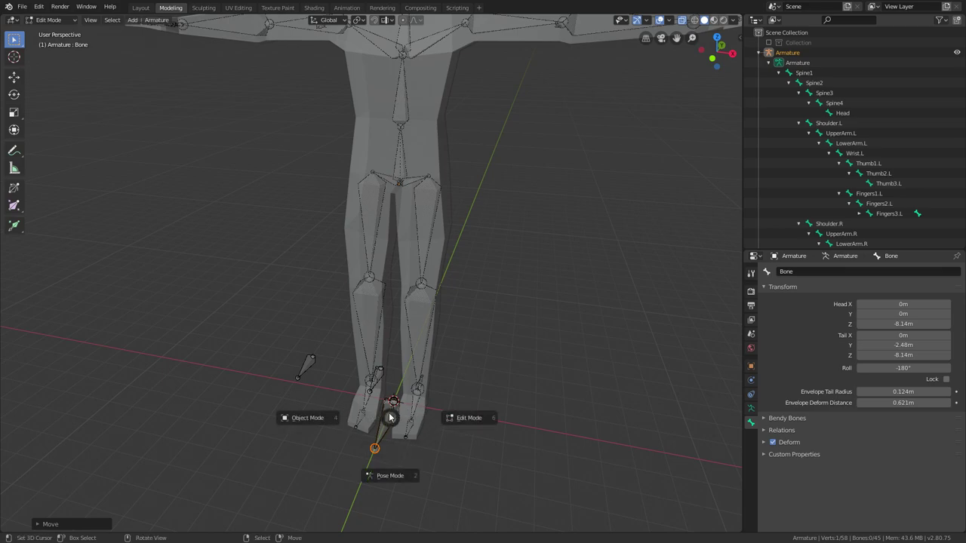
pyautogui.press('Escape')
pyautogui.click(397, 414)
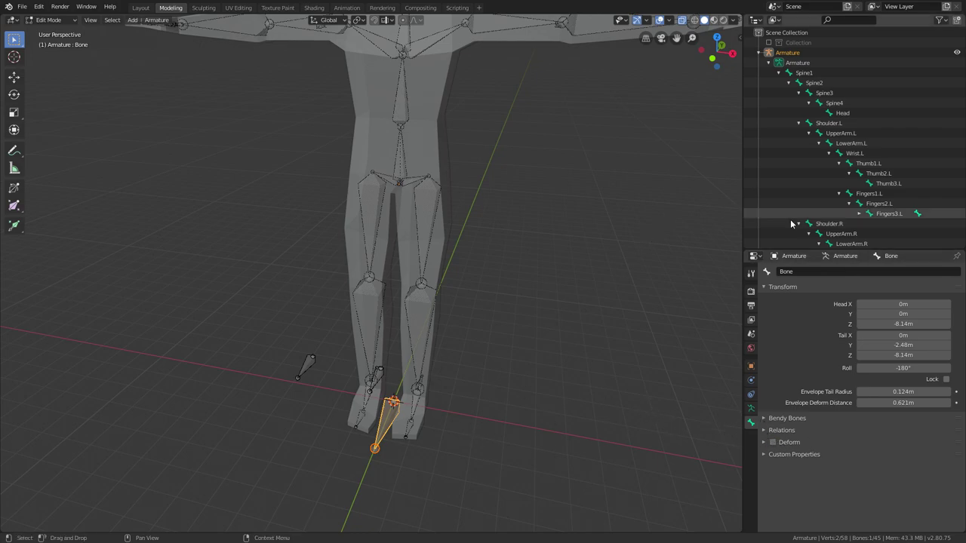
# Rename the new ground bone as RootBone.
pyautogui.scroll(-6, 868, 213)
pyautogui.doubleClick(820, 219)
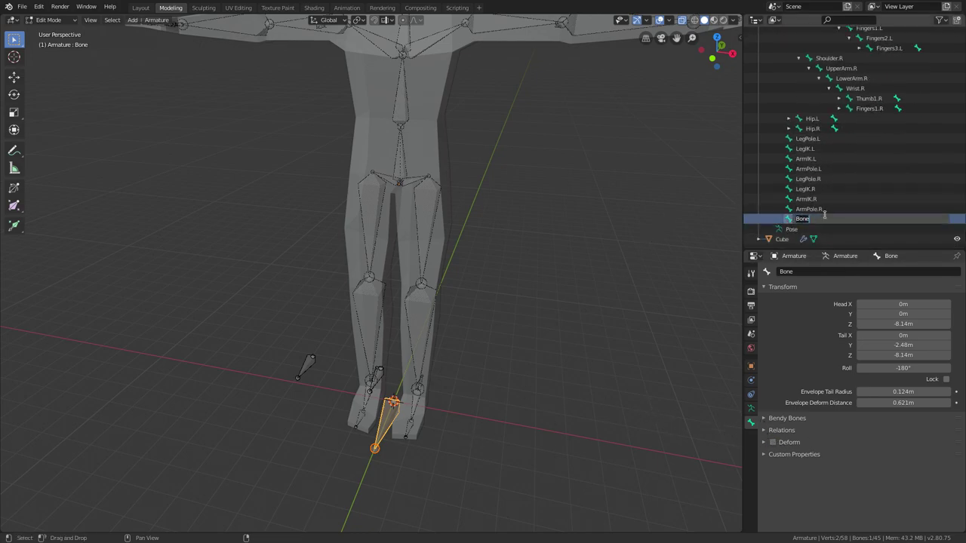
pyautogui.write('RootBone')
pyautogui.press('Return')
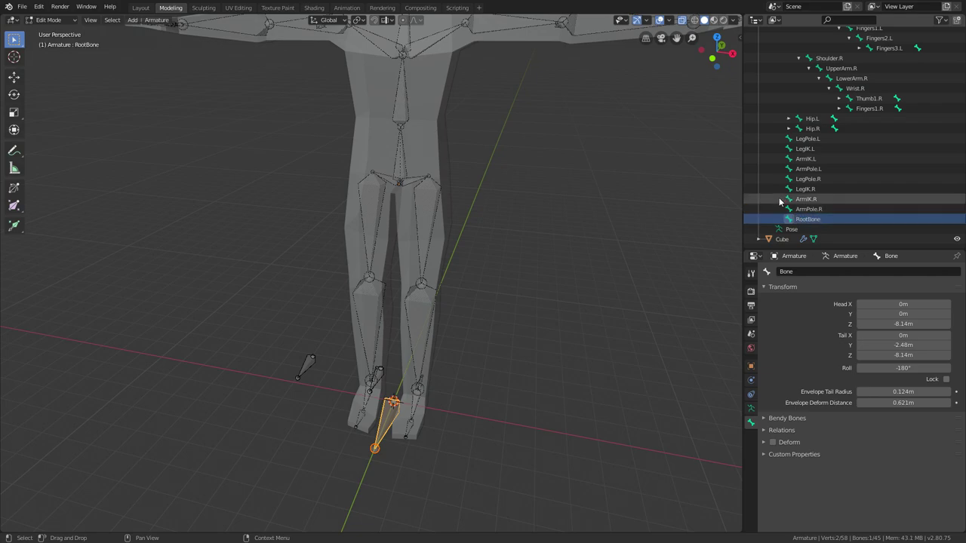
# Parent the Spine1 bone to RootBone with Keep Offset.
pyautogui.scroll(-2, 407, 277)
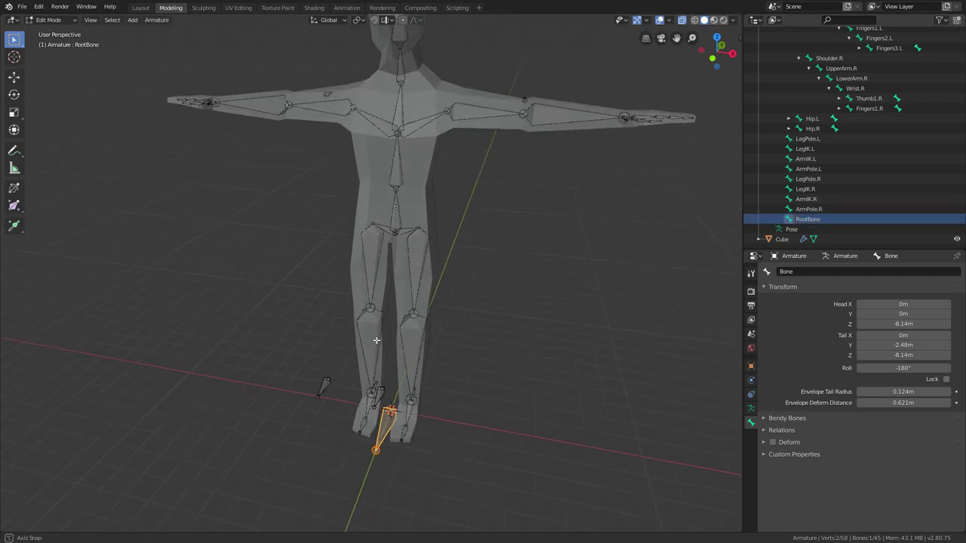
pyautogui.moveTo(375, 339); pyautogui.dragTo(562, 110, button='middle')
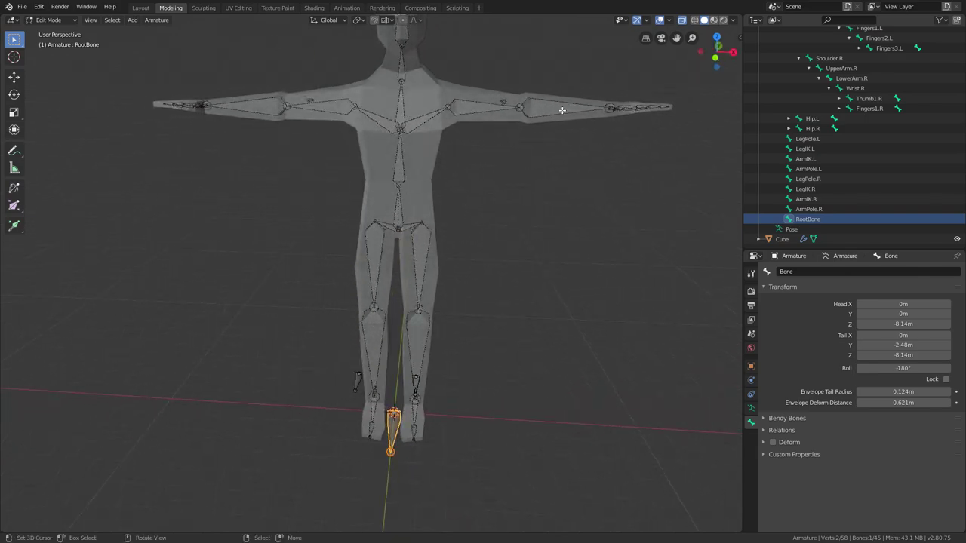
pyautogui.click(399, 225)
pyautogui.click(398, 218)
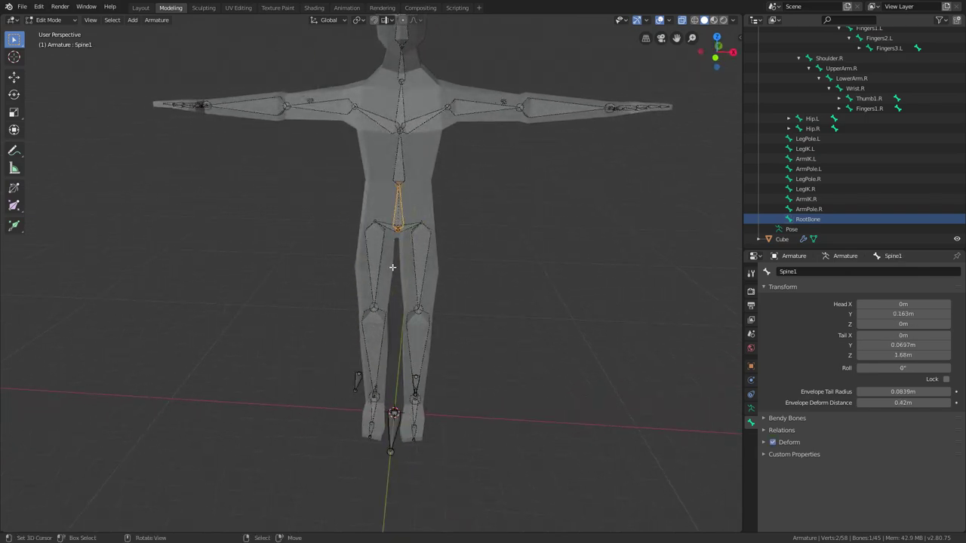
pyautogui.keyDown('shift'); pyautogui.click(391, 434); pyautogui.keyUp('shift')
pyautogui.hotkey('ctrl', 'p')
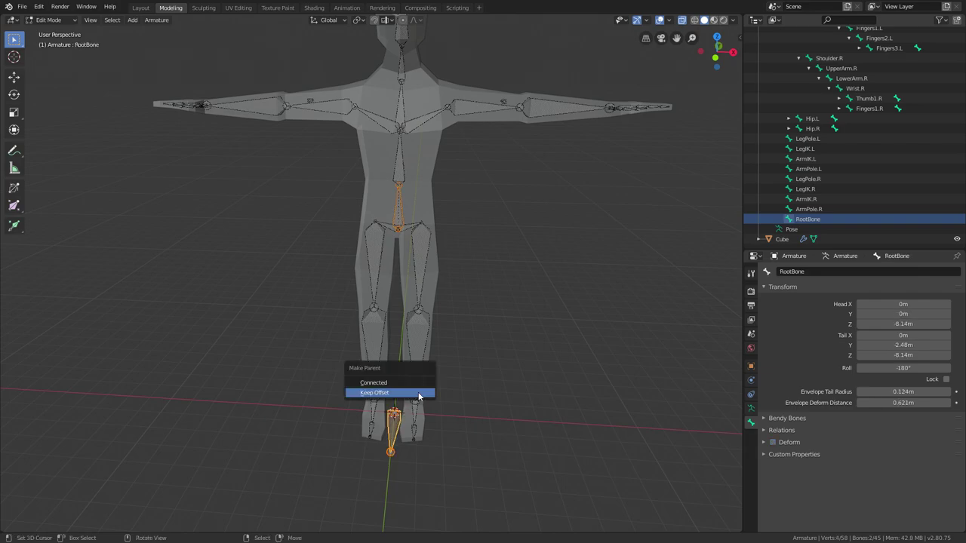
pyautogui.click(419, 393)
# Switch to Pose Mode, test moving RootBone along the X axis, and clear its location.
pyautogui.moveTo(416, 392); pyautogui.dragTo(482, 337, button='middle')
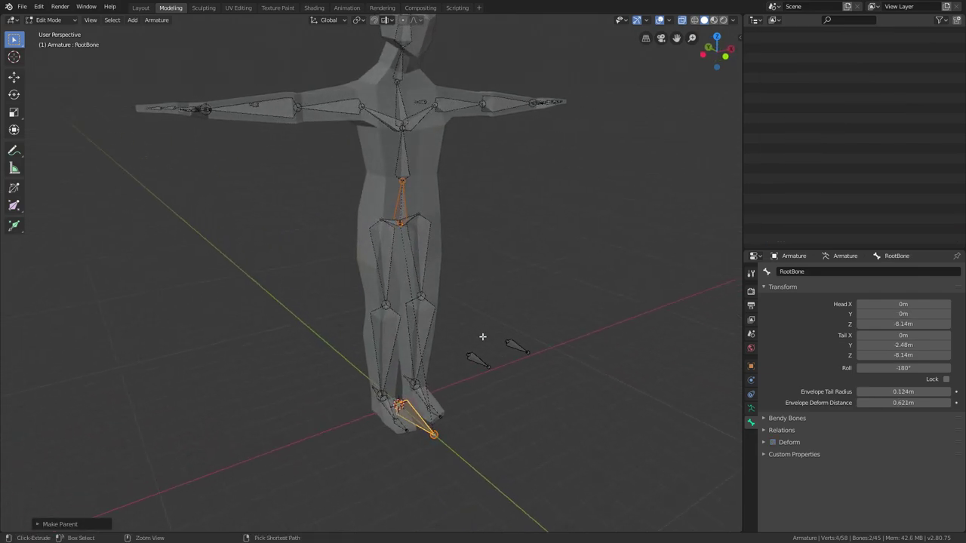
pyautogui.hotkey('ctrl', 'Tab')
pyautogui.click(454, 383)
pyautogui.press('r')
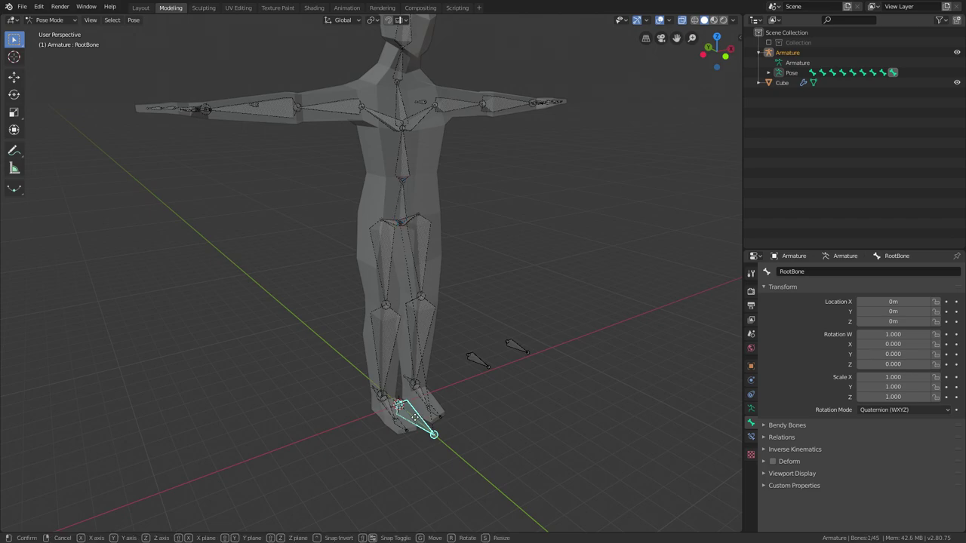
pyautogui.rightClick(470, 400)
pyautogui.press('g')
pyautogui.press('x')
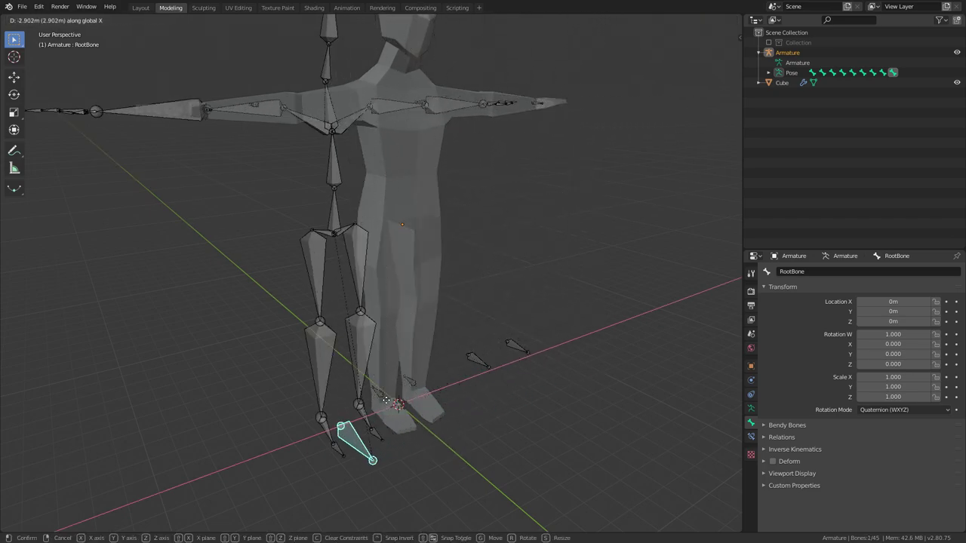
pyautogui.click(669, 255)
pyautogui.moveTo(668, 255); pyautogui.dragTo(487, 248, button='middle')
pyautogui.hotkey('alt', 'g')
pyautogui.moveTo(402, 330)
pyautogui.mouseDown(button='middle')
pyautogui.moveTo(450, 356)
pyautogui.moveTo(405, 367)
pyautogui.moveTo(404, 342)
pyautogui.mouseUp(button='middle')
# Return to Edit Mode and select the leg and arm pole bones on both sides.
pyautogui.press('Tab')
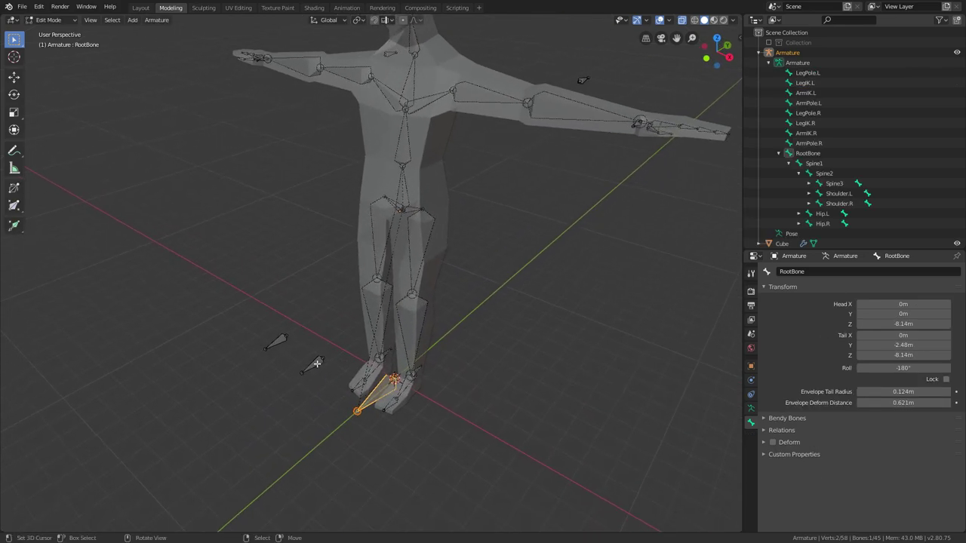
pyautogui.click(312, 363)
pyautogui.keyDown('shift'); pyautogui.click(275, 342); pyautogui.keyUp('shift')
pyautogui.moveTo(276, 342); pyautogui.dragTo(657, 217, button='middle')
pyautogui.keyDown('shift'); pyautogui.click(591, 188); pyautogui.keyUp('shift')
pyautogui.keyDown('shift'); pyautogui.click(452, 90); pyautogui.keyUp('shift')
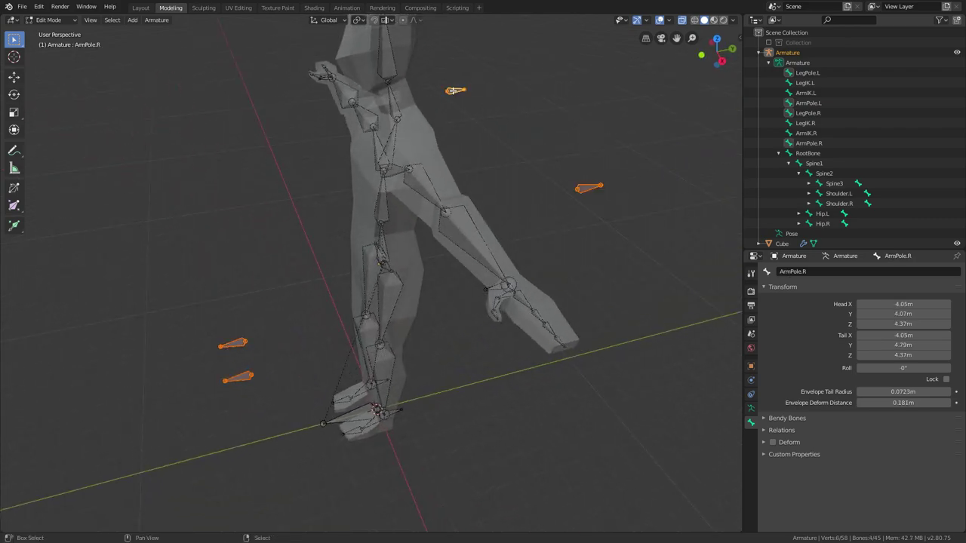
# Add the arm and leg IK bones at both wrists and both ankles to the selection.
pyautogui.keyDown('shift'); pyautogui.click(493, 287); pyautogui.keyUp('shift')
pyautogui.moveTo(494, 287); pyautogui.dragTo(226, 103, button='middle')
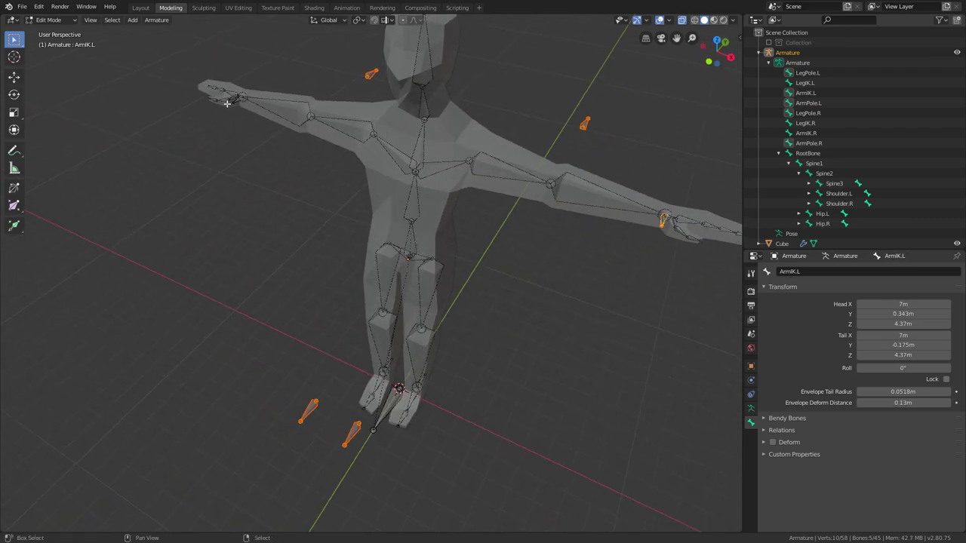
pyautogui.keyDown('shift'); pyautogui.click(238, 100); pyautogui.keyUp('shift')
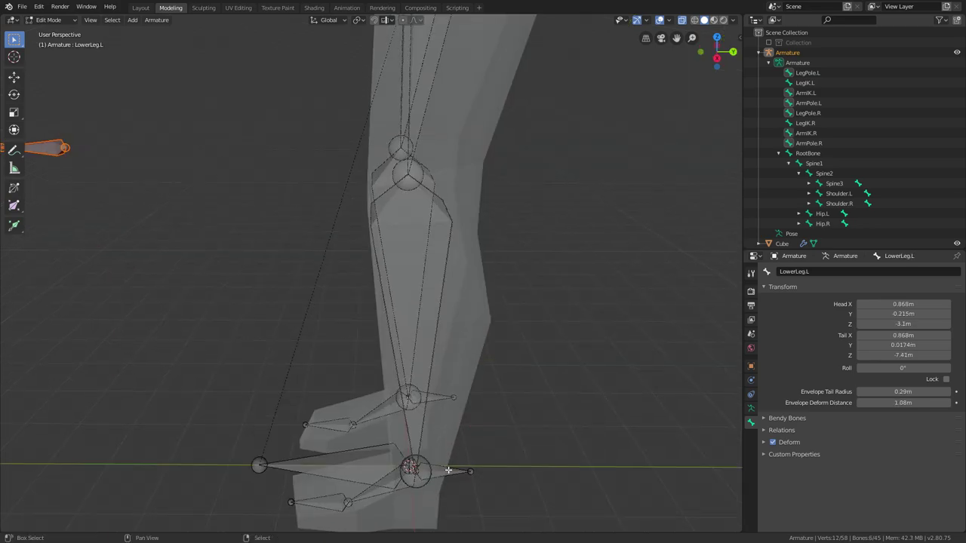
pyautogui.keyDown('shift'); pyautogui.click(448, 470); pyautogui.keyUp('shift')
pyautogui.moveTo(523, 434); pyautogui.dragTo(496, 447, button='middle')
pyautogui.keyDown('shift'); pyautogui.click(523, 459); pyautogui.keyUp('shift')
# Parent the selected pole and IK bones to RootBone with Keep Offset.
pyautogui.scroll(-7, 425, 393)
pyautogui.moveTo(309, 287); pyautogui.dragTo(354, 392, button='middle')
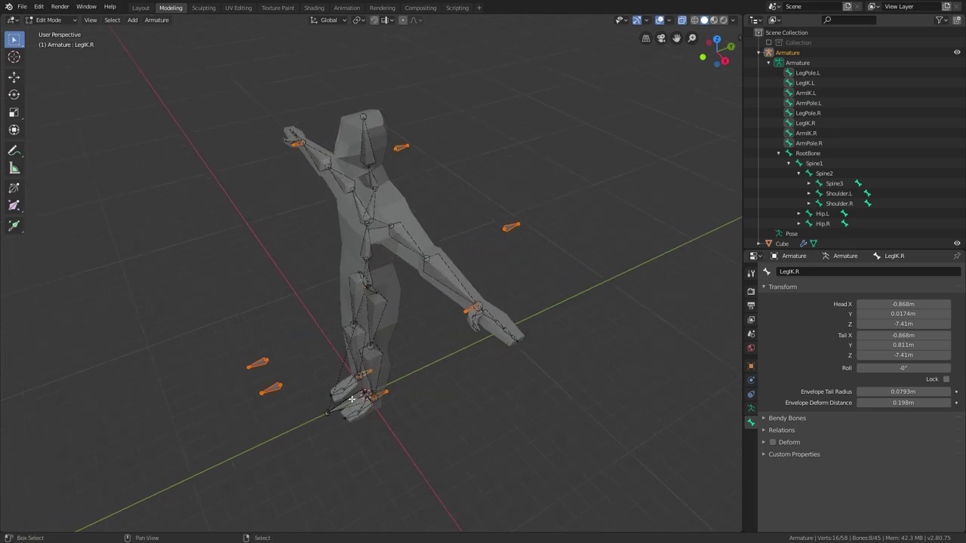
pyautogui.keyDown('shift'); pyautogui.click(351, 399); pyautogui.keyUp('shift')
pyautogui.hotkey('alt', 'p')
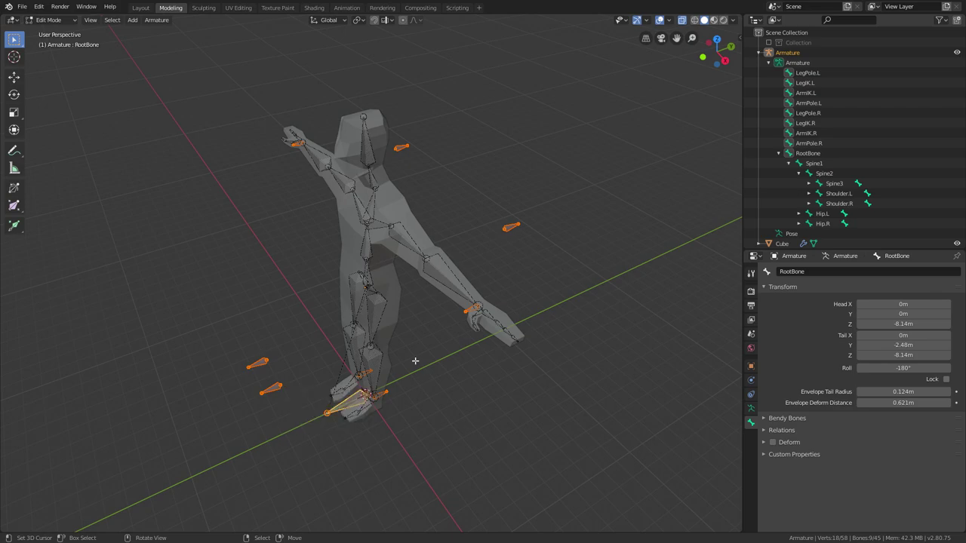
pyautogui.hotkey('ctrl', 'p')
pyautogui.click(384, 371)
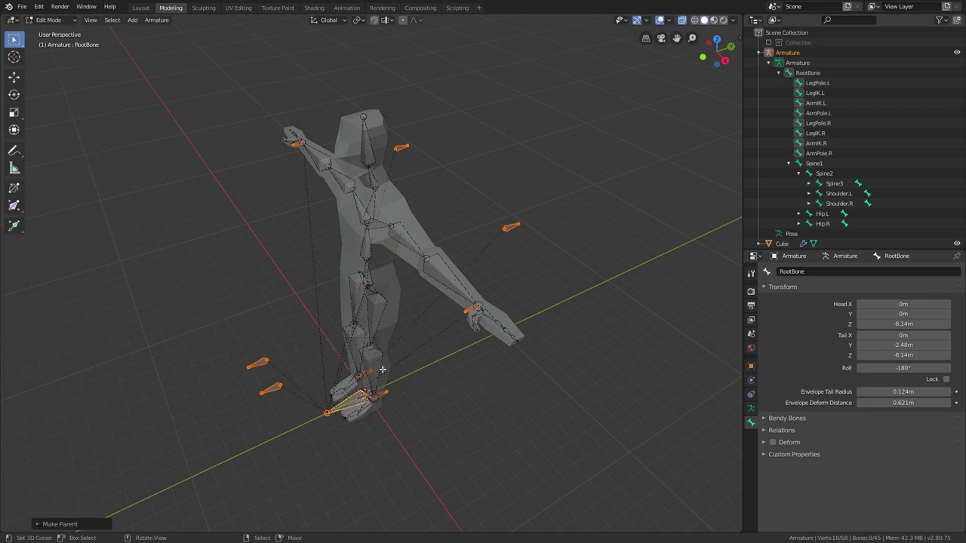
# Switch to Pose Mode, test moving RootBone along the ground, and cancel the move.
pyautogui.scroll(-3, 391, 357)
pyautogui.hotkey('ctrl', 'Tab')
pyautogui.click(387, 395)
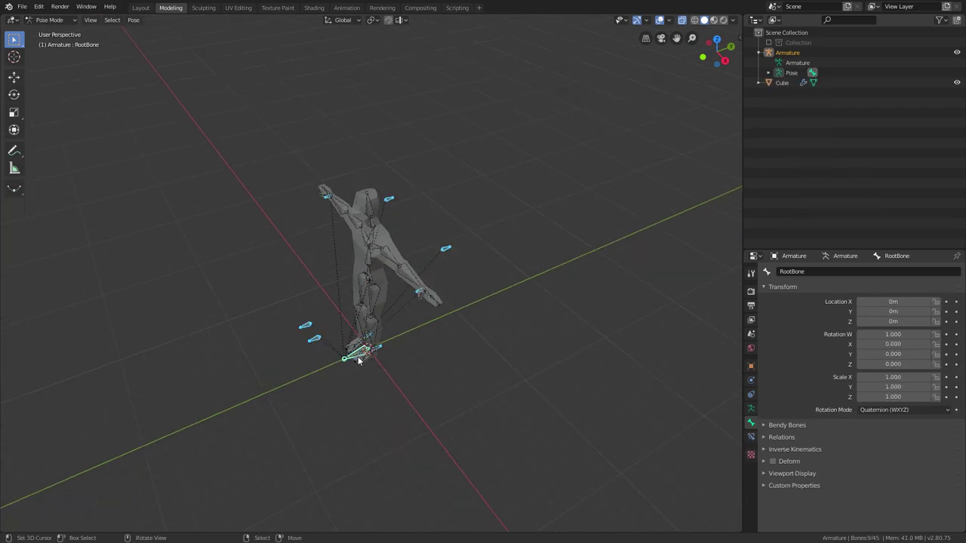
pyautogui.rightClick(357, 360)
pyautogui.press('g')
pyautogui.press('x')
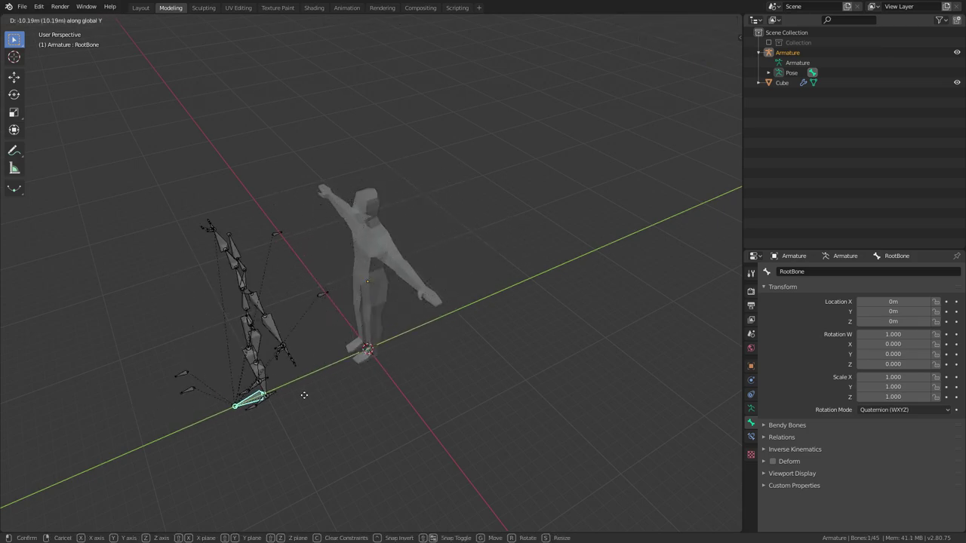
pyautogui.rightClick(349, 373)
pyautogui.moveTo(419, 368); pyautogui.dragTo(466, 325, button='middle')
pyautogui.scroll(3, 466, 324)
pyautogui.moveTo(402, 324); pyautogui.dragTo(424, 279, button='middle')
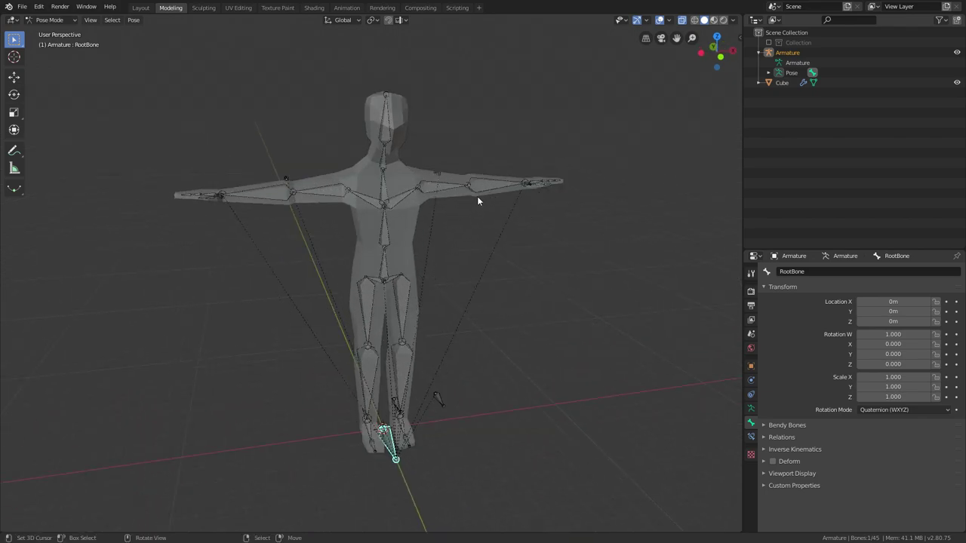
pyautogui.hotkey('ctrl', 'i')
pyautogui.hotkey('ctrl', 'i')
pyautogui.hotkey('ctrl', 'i')
pyautogui.hotkey('ctrl', 'i')
pyautogui.moveTo(507, 220); pyautogui.dragTo(471, 270, button='middle')
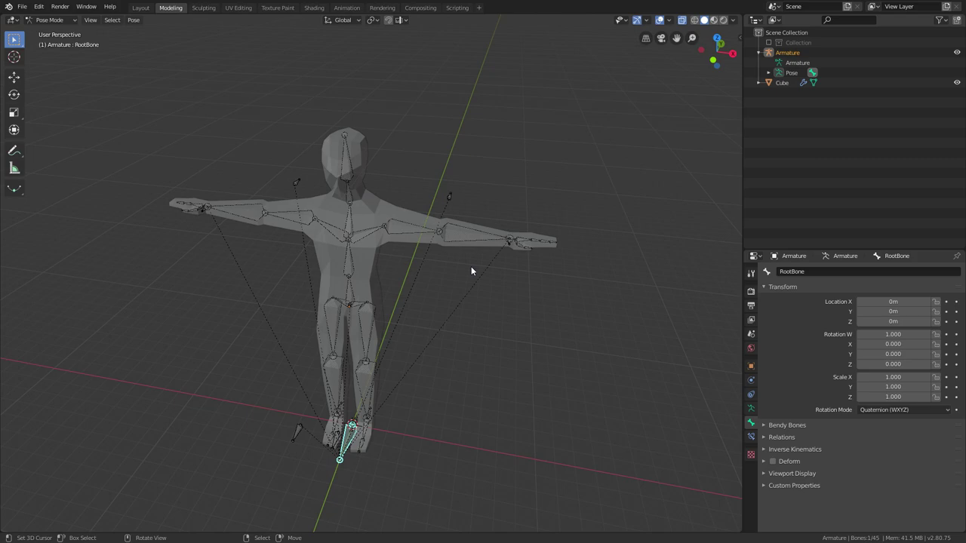
# Select the LowerArm.L bone and add an Inverse Kinematics bone constraint to it.
pyautogui.click(486, 242)
pyautogui.moveTo(486, 241); pyautogui.dragTo(425, 295, button='middle')
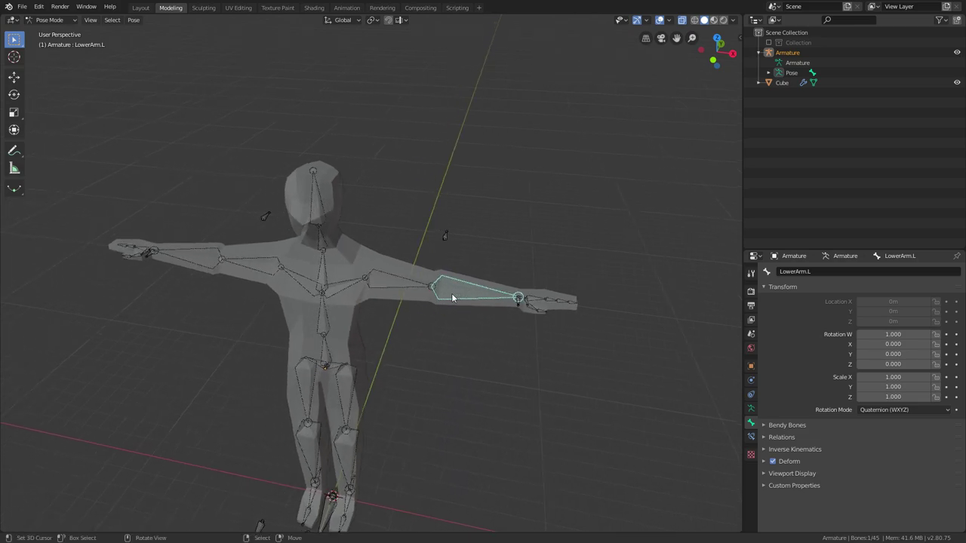
pyautogui.keyDown('shift'); pyautogui.moveTo(498, 302); pyautogui.dragTo(427, 296, button='middle'); pyautogui.keyUp('shift')
pyautogui.scroll(2, 419, 293)
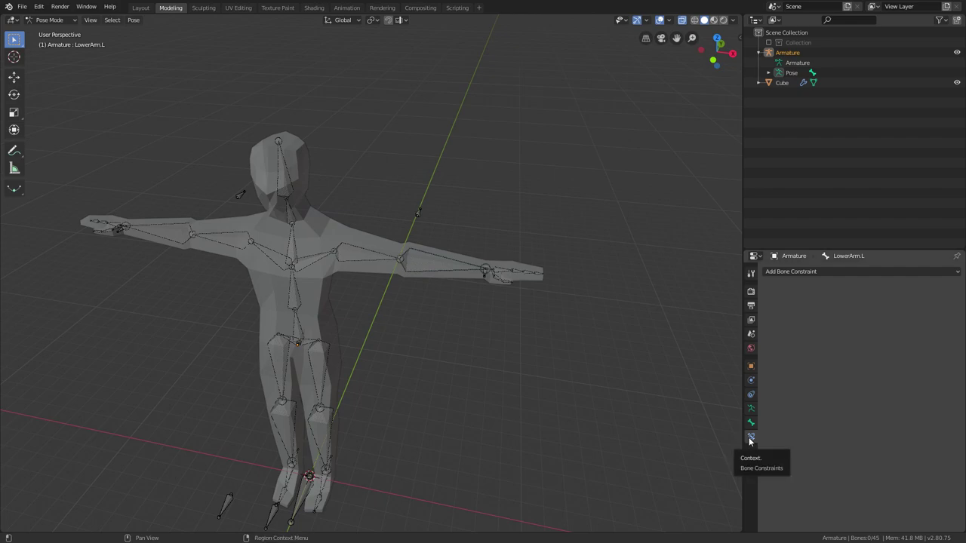
pyautogui.click(785, 272)
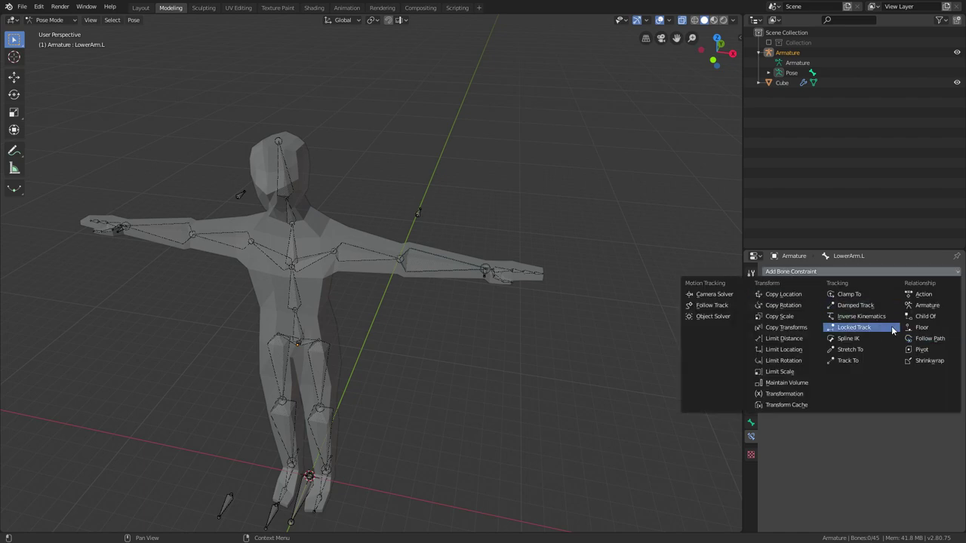
pyautogui.click(861, 316)
pyautogui.moveTo(669, 321); pyautogui.dragTo(528, 256, button='middle')
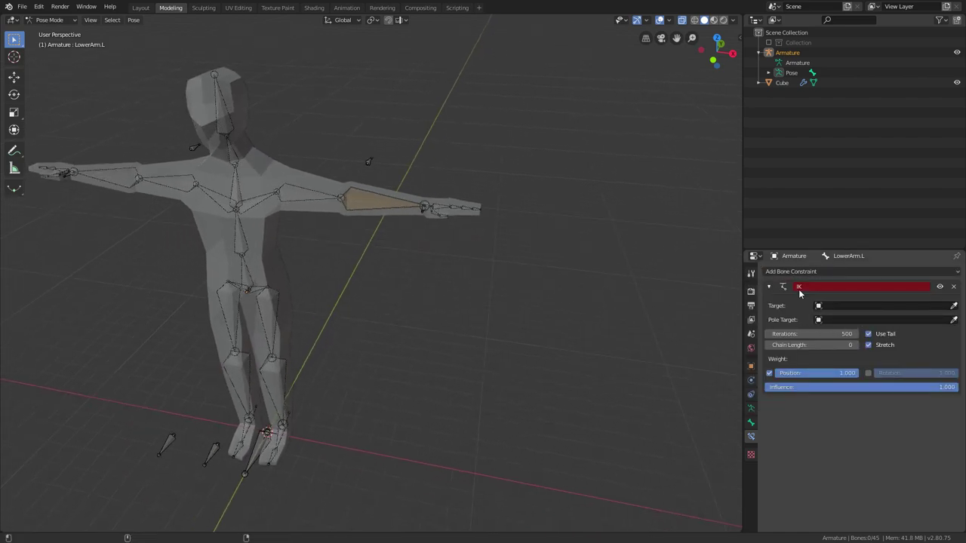
# Set the IK constraint's target to Armature and its target bone to ArmIK.L.
pyautogui.click(835, 306)
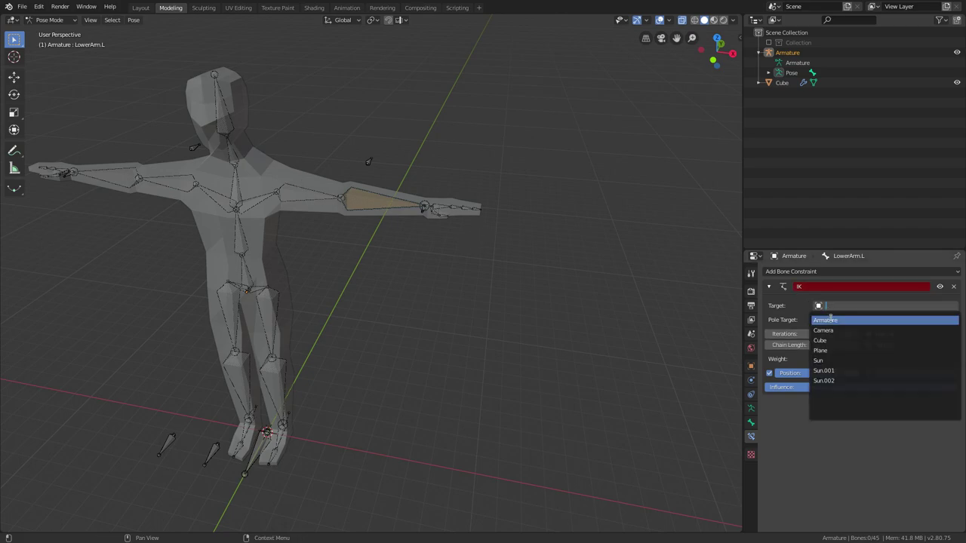
pyautogui.click(830, 320)
pyautogui.click(832, 319)
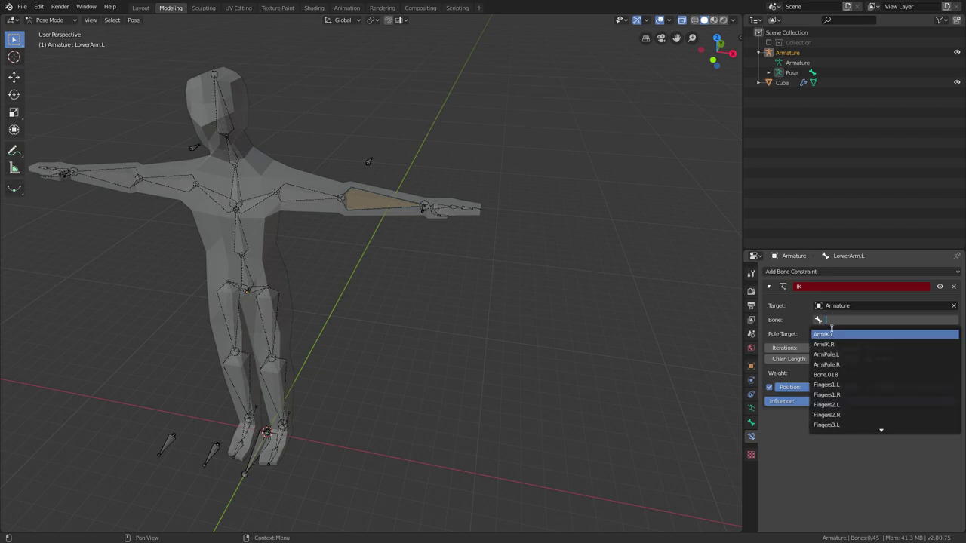
pyautogui.scroll(-5, 850, 370)
pyautogui.click(829, 334)
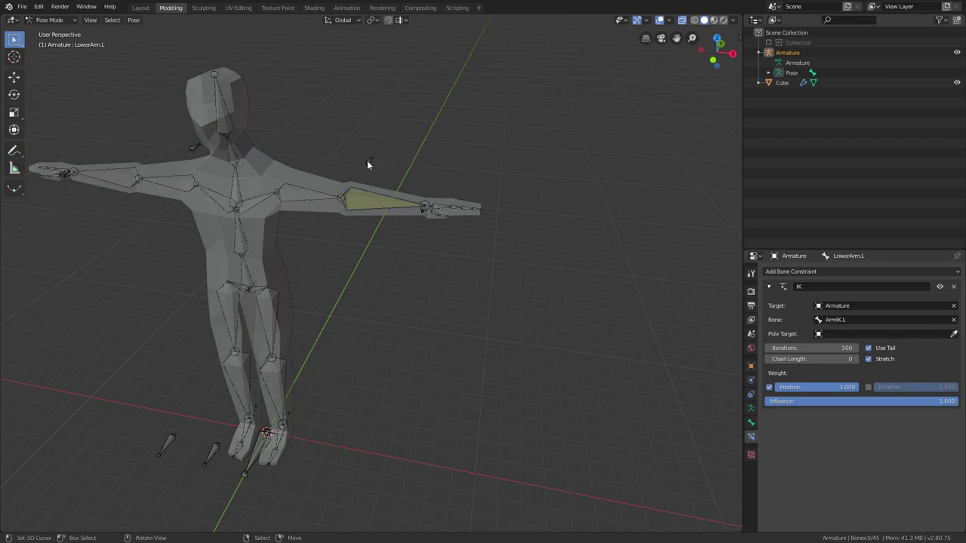
# Set the IK constraint's pole target to Armature with ArmPole.L as the pole bone.
pyautogui.click(838, 334)
pyautogui.click(841, 355)
pyautogui.click(839, 348)
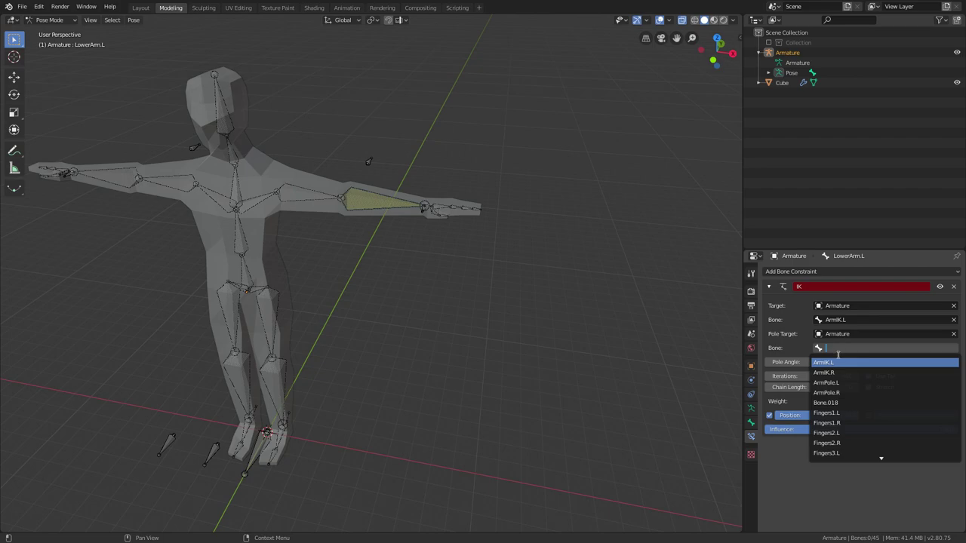
pyautogui.click(844, 383)
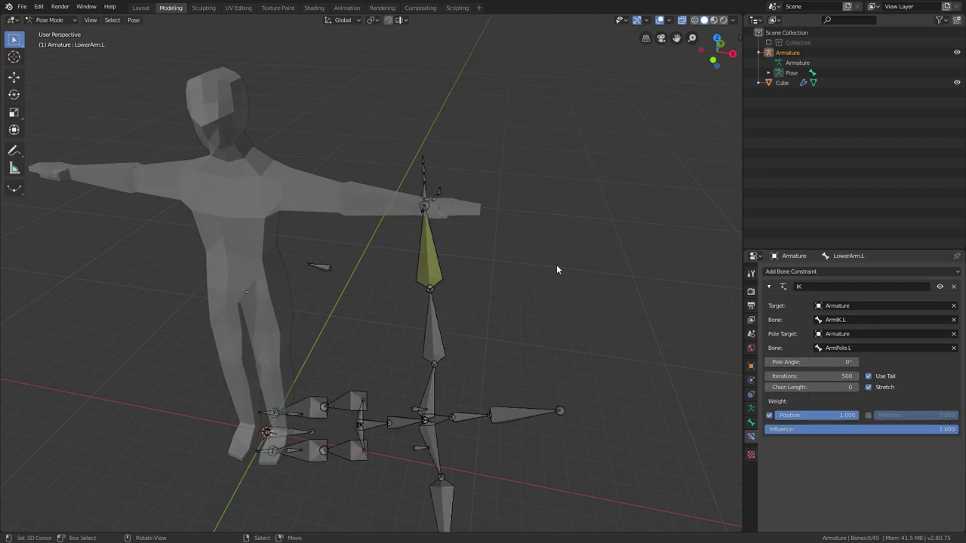
# Set the IK constraint's chain length to 2 on LowerArm.L.
pyautogui.moveTo(556, 264); pyautogui.dragTo(519, 247, button='middle')
pyautogui.scroll(-2, 518, 247)
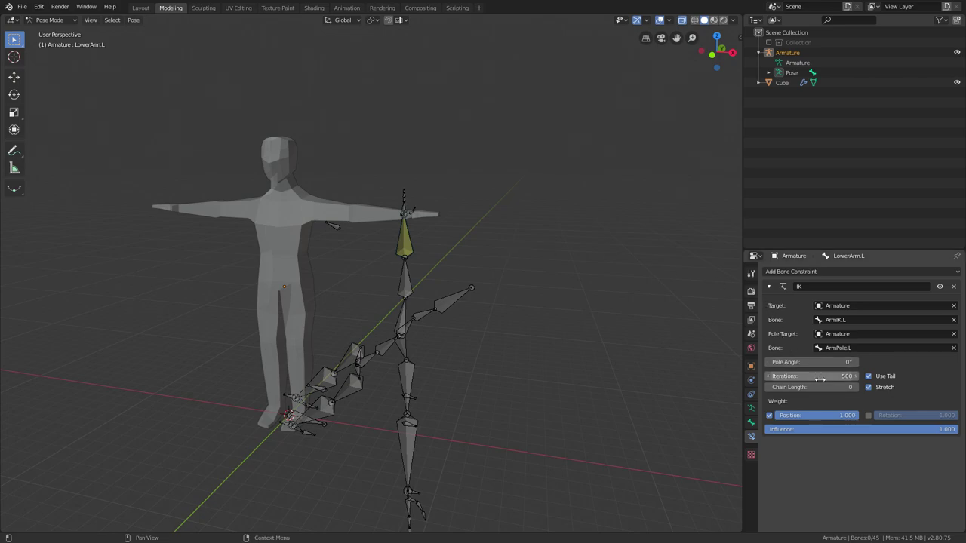
pyautogui.click(857, 388)
pyautogui.click(857, 388)
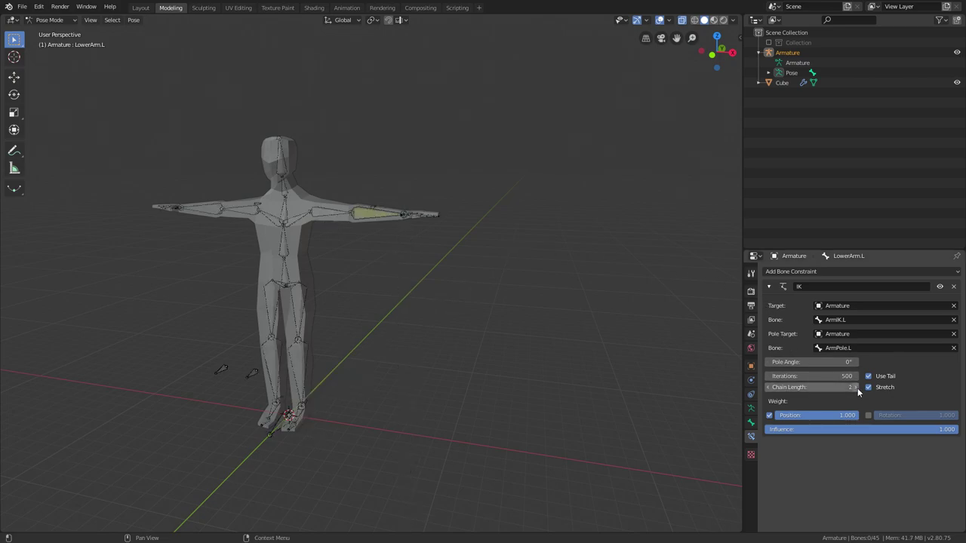
pyautogui.moveTo(427, 220); pyautogui.dragTo(436, 252, button='middle')
pyautogui.scroll(3, 389, 225)
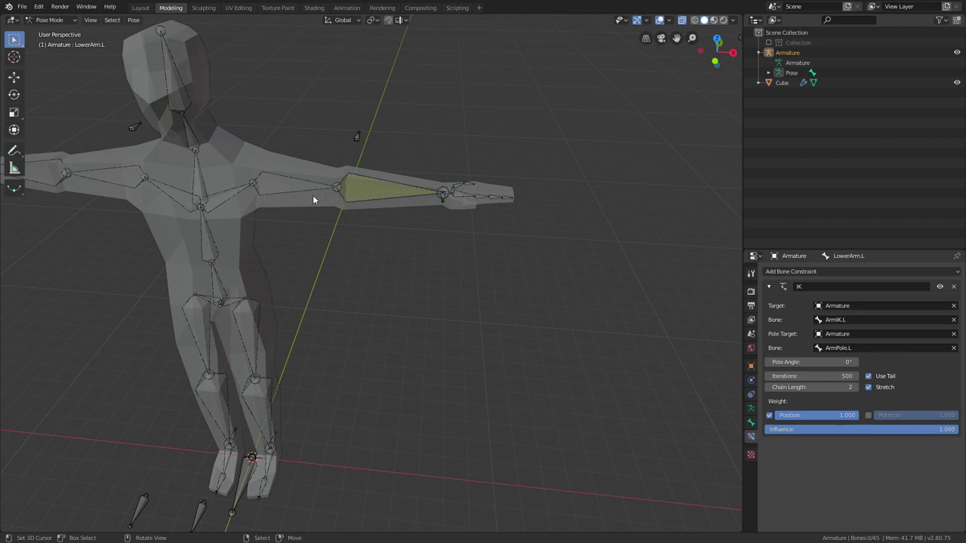
# Set the pole angle of LowerArm.L's IK constraint to 180°.
pyautogui.moveTo(423, 252); pyautogui.dragTo(444, 285, button='middle')
pyautogui.scroll(2, 443, 286)
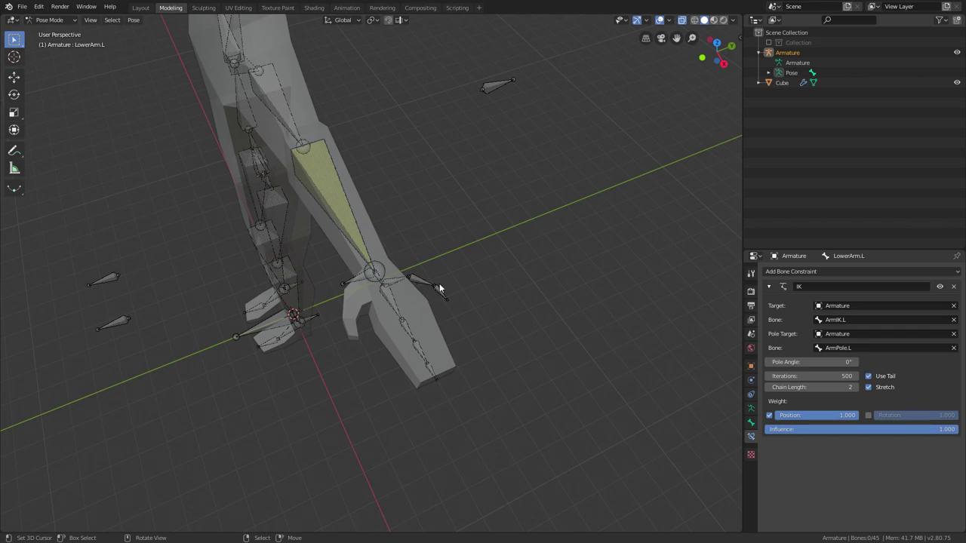
pyautogui.click(814, 362)
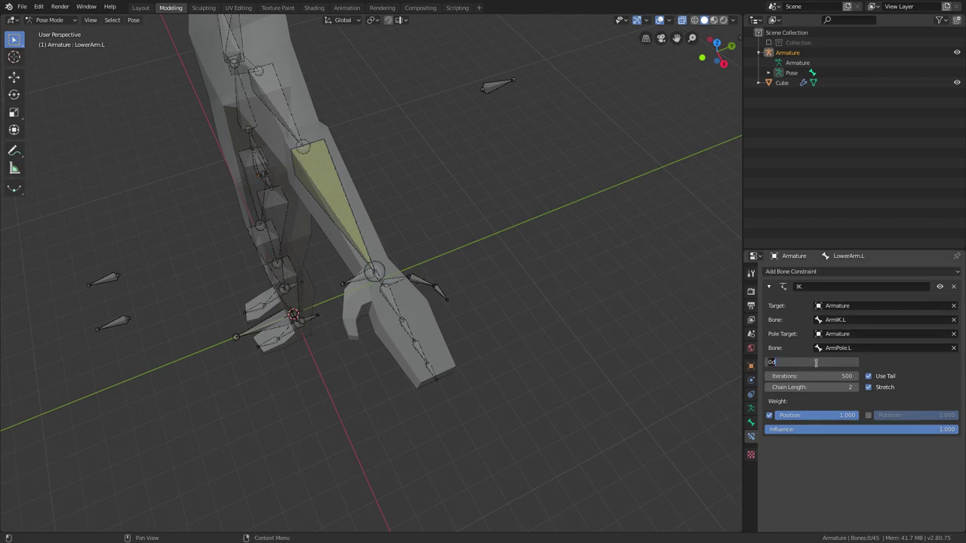
pyautogui.write('-180')
pyautogui.press('Return')
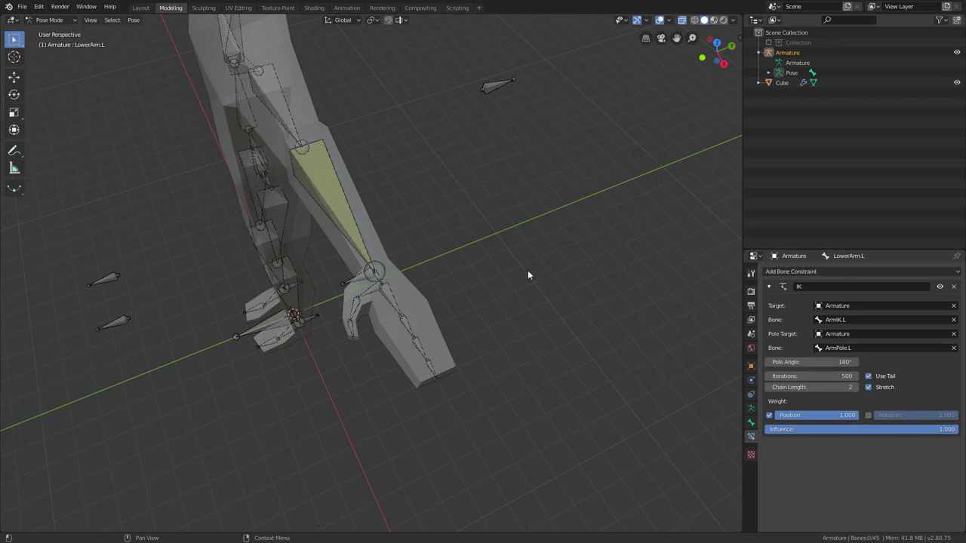
# Select the LowerLeg.L bone and add an Inverse Kinematics bone constraint to it.
pyautogui.moveTo(347, 226); pyautogui.dragTo(453, 258, button='middle')
pyautogui.press('KP_1')
pyautogui.scroll(3, 425, 248)
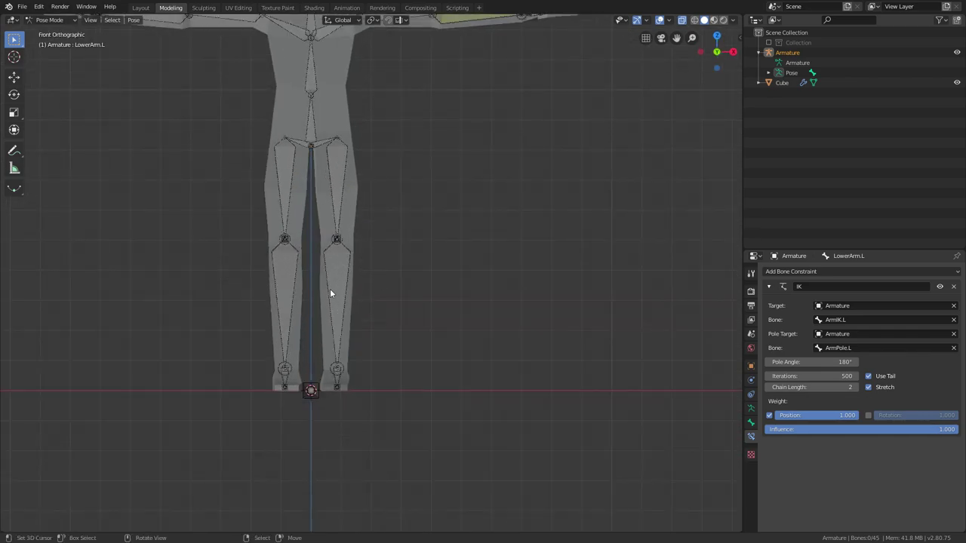
pyautogui.click(329, 294)
pyautogui.scroll(2, 357, 289)
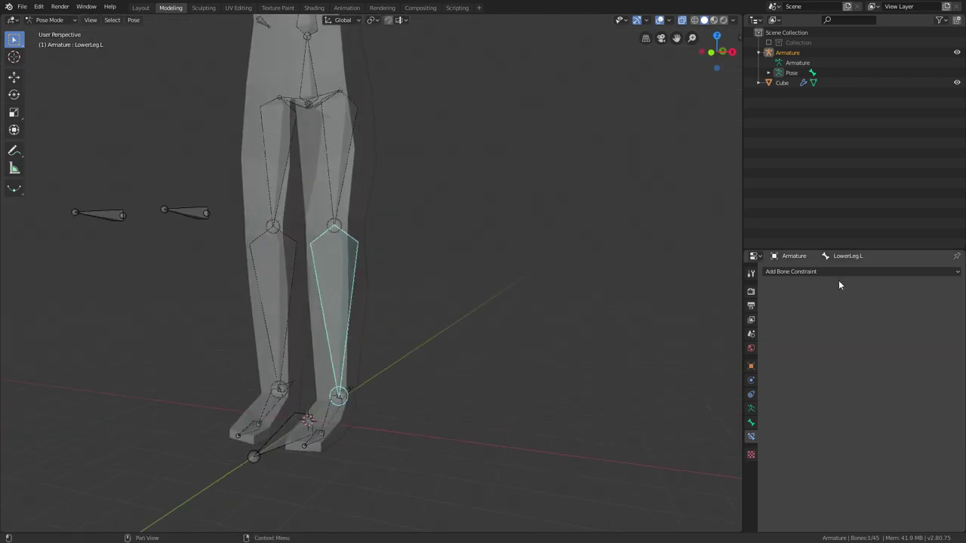
pyautogui.click(838, 273)
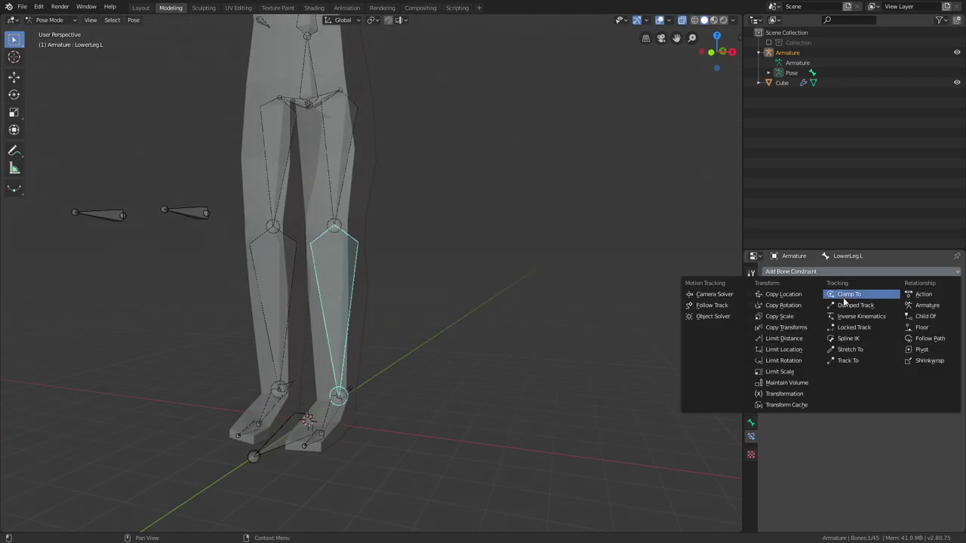
pyautogui.click(842, 308)
# Set the target of LowerLeg.L's IK constraint to Armature and its target bone to LegIK.L.
pyautogui.click(844, 306)
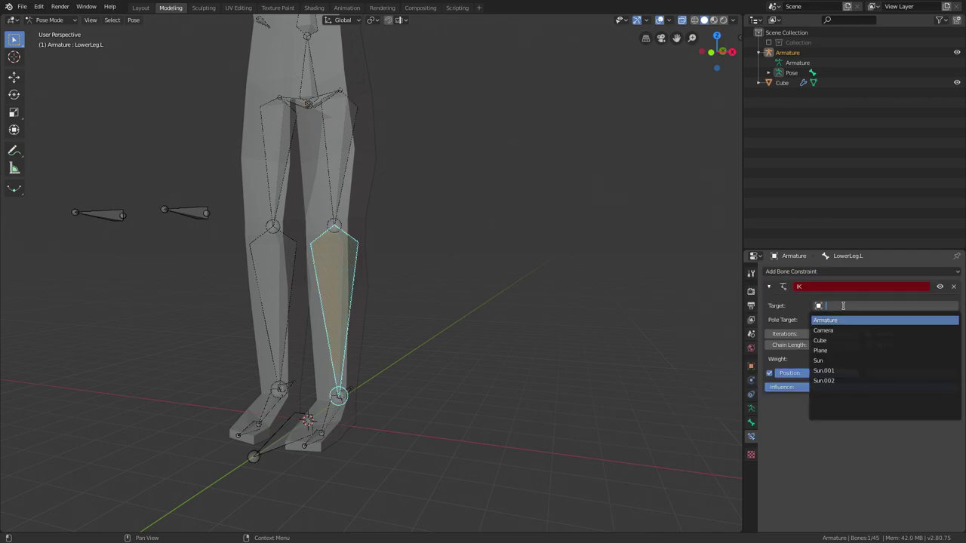
pyautogui.click(838, 321)
pyautogui.moveTo(354, 290); pyautogui.dragTo(422, 267, button='middle')
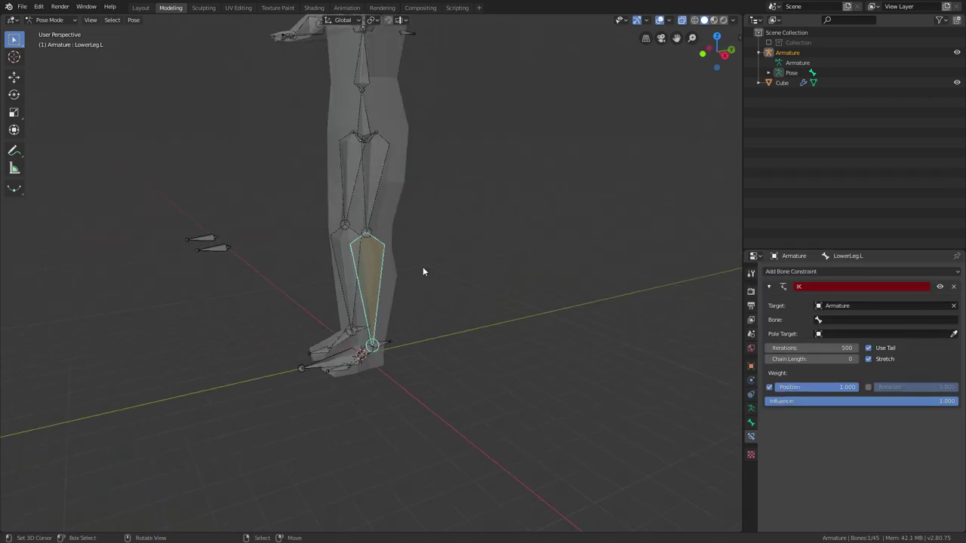
pyautogui.click(848, 320)
pyautogui.scroll(-10, 847, 375)
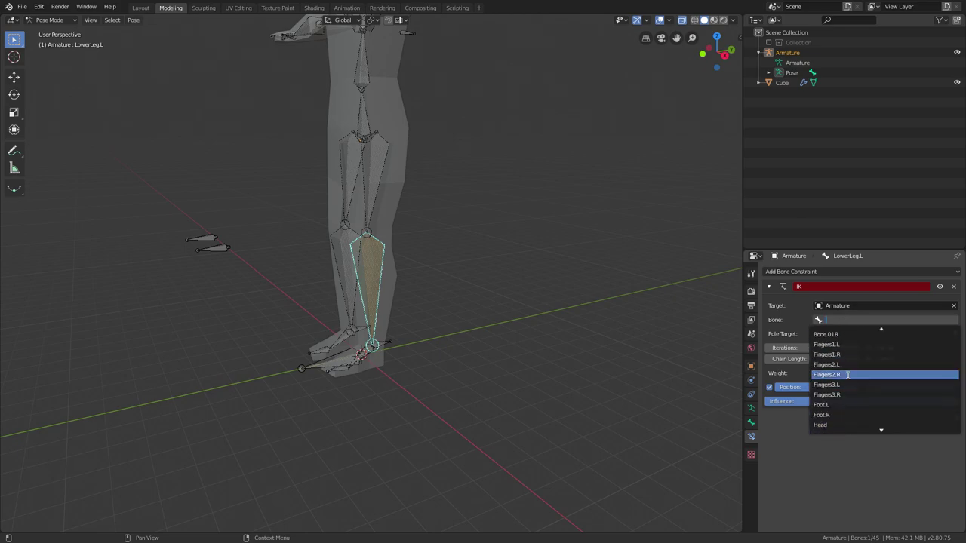
pyautogui.scroll(-7, 848, 375)
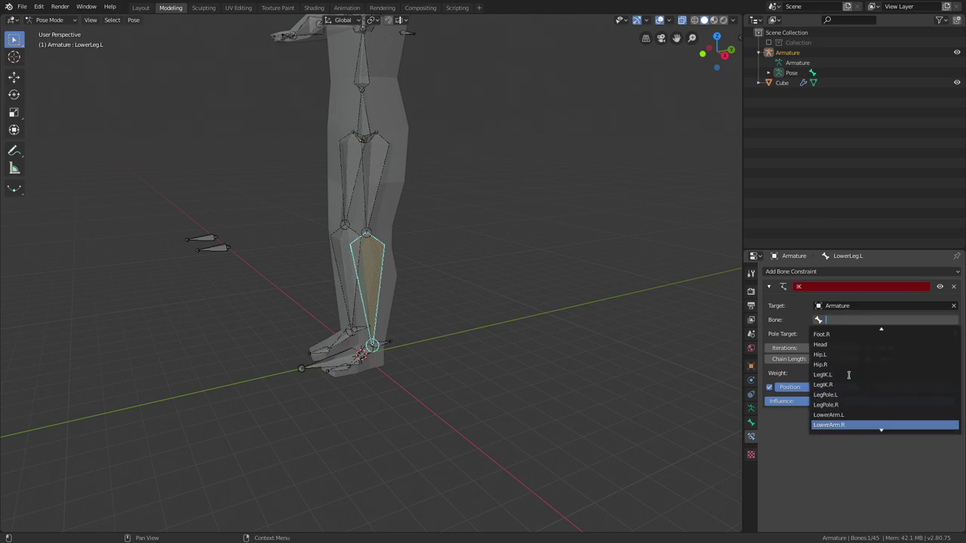
pyautogui.scroll(5, 844, 375)
pyautogui.click(837, 374)
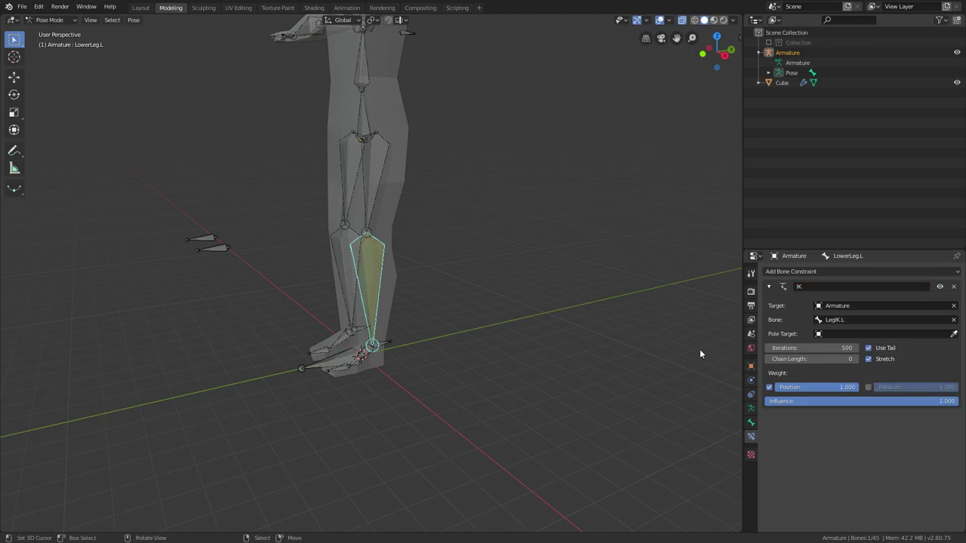
# Set the pole target of LowerLeg.L's IK constraint to Armature with LegPole.L as the pole bone.
pyautogui.click(820, 334)
pyautogui.click(834, 348)
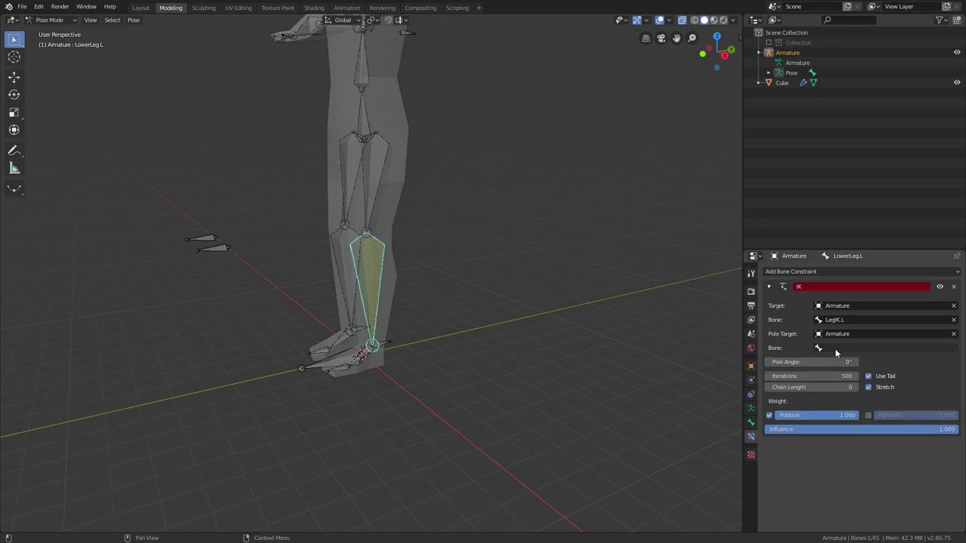
pyautogui.click(838, 350)
pyautogui.scroll(-10, 842, 411)
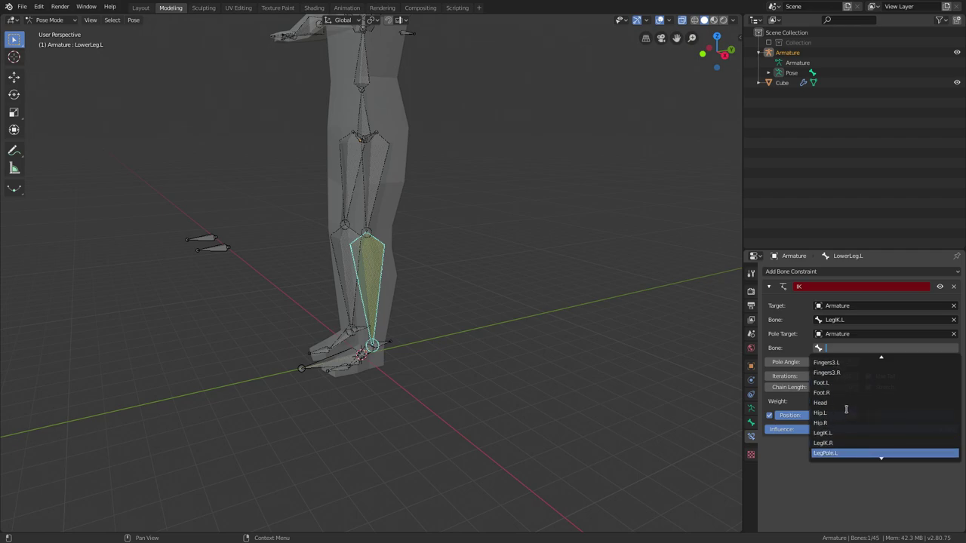
pyautogui.click(840, 405)
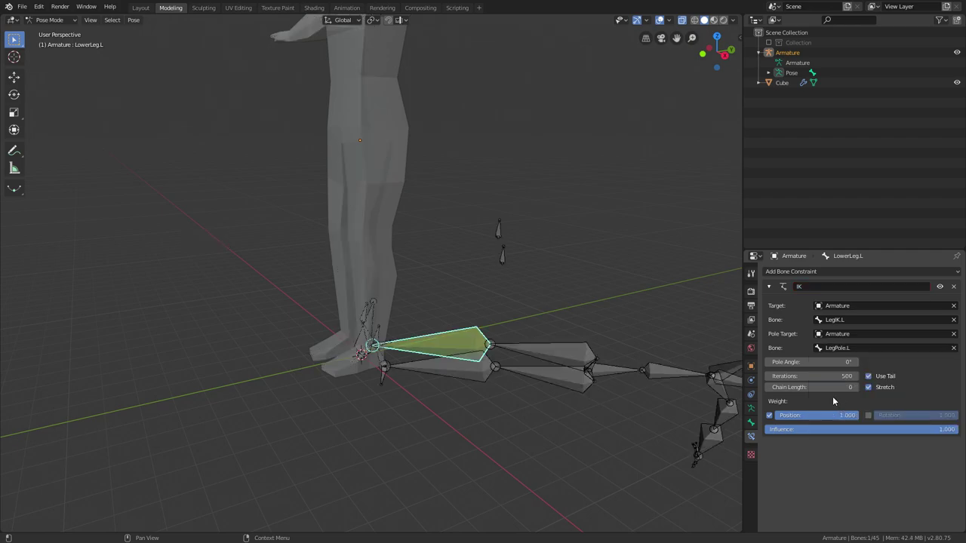
# Set the chain length of LowerLeg.L's IK constraint to 2.
pyautogui.click(855, 362)
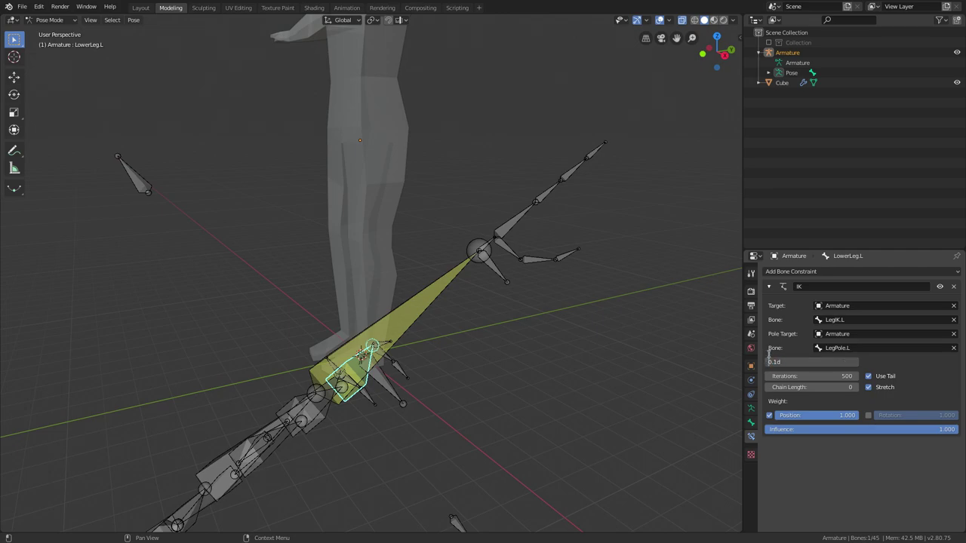
pyautogui.click(768, 362)
pyautogui.click(855, 386)
pyautogui.click(855, 386)
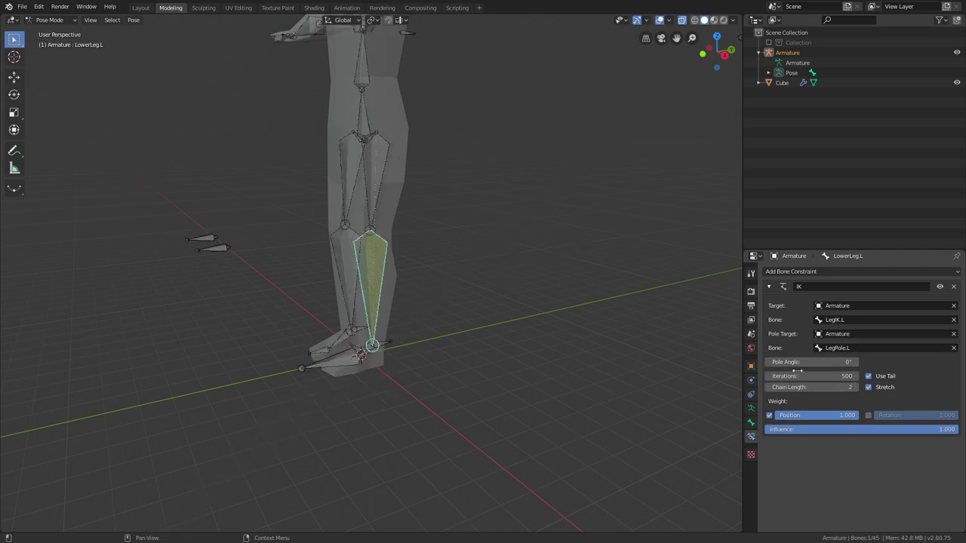
# Set the pole angle of LowerLeg.L's IK constraint to -90° and check the left leg from several sides.
pyautogui.moveTo(395, 284); pyautogui.dragTo(391, 260, button='middle')
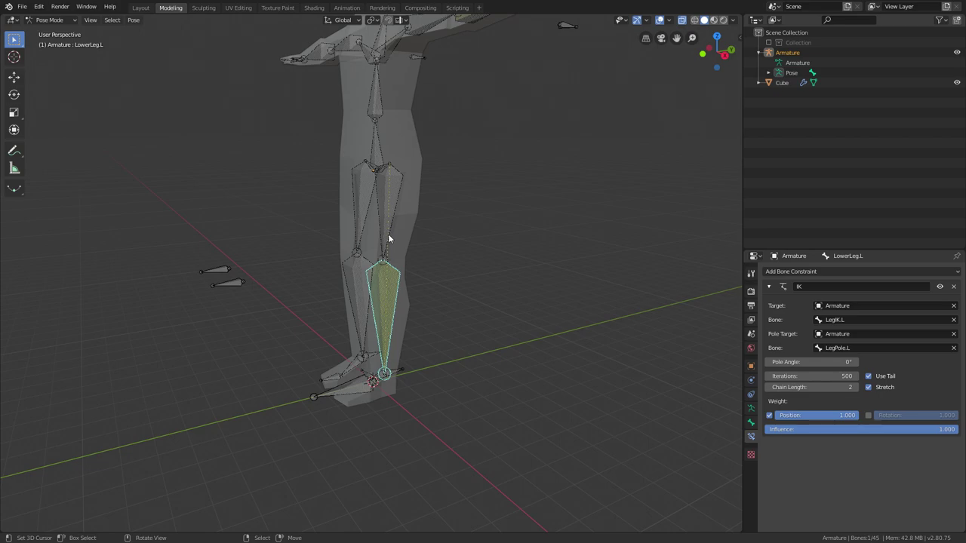
pyautogui.moveTo(483, 355); pyautogui.dragTo(664, 375, button='middle')
pyautogui.click(835, 361)
pyautogui.write('-90')
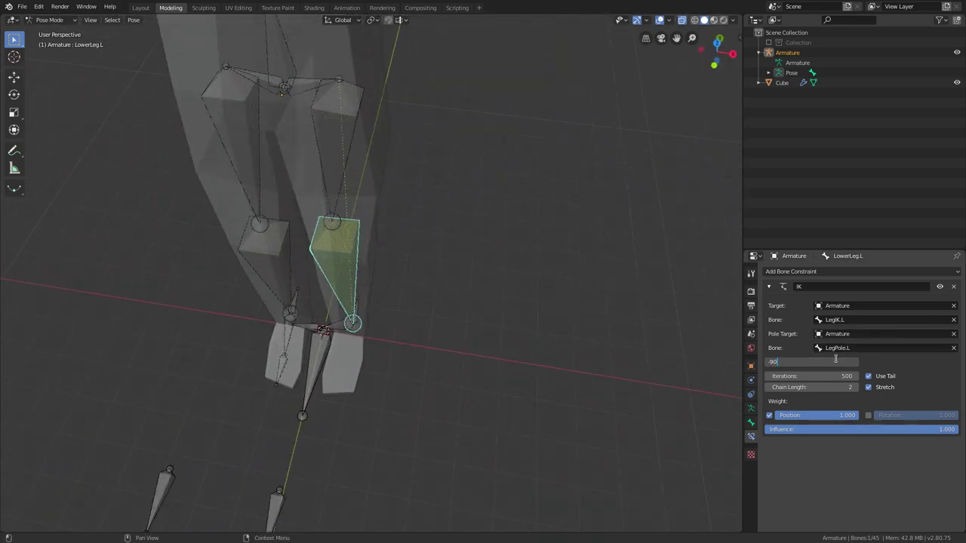
pyautogui.press('Return')
pyautogui.moveTo(392, 219); pyautogui.dragTo(392, 321, button='middle')
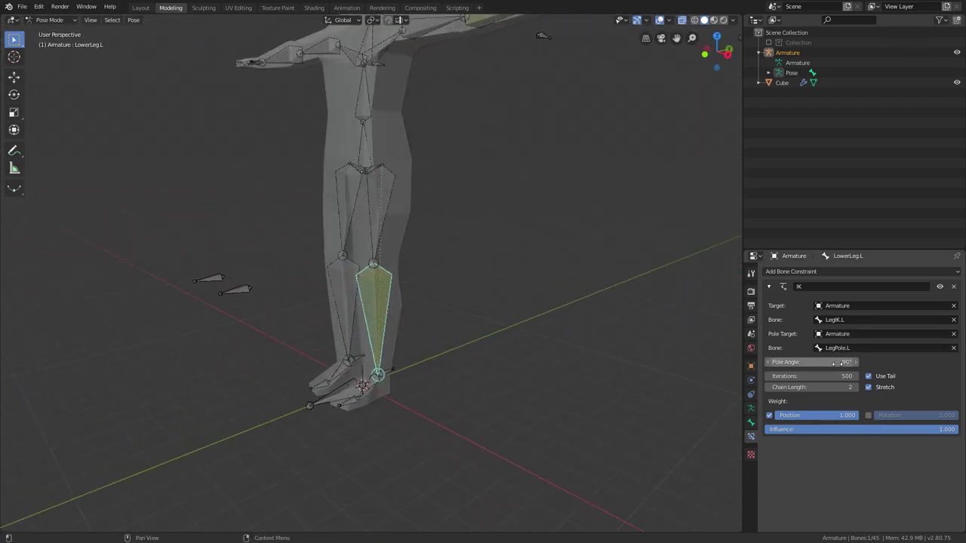
pyautogui.moveTo(385, 259); pyautogui.dragTo(364, 182, button='middle')
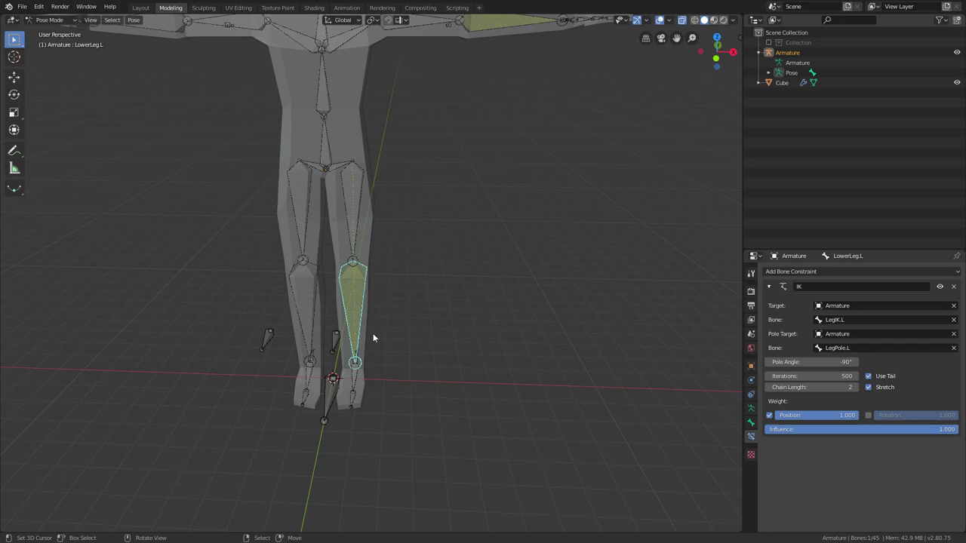
pyautogui.moveTo(359, 336); pyautogui.dragTo(453, 269, button='middle')
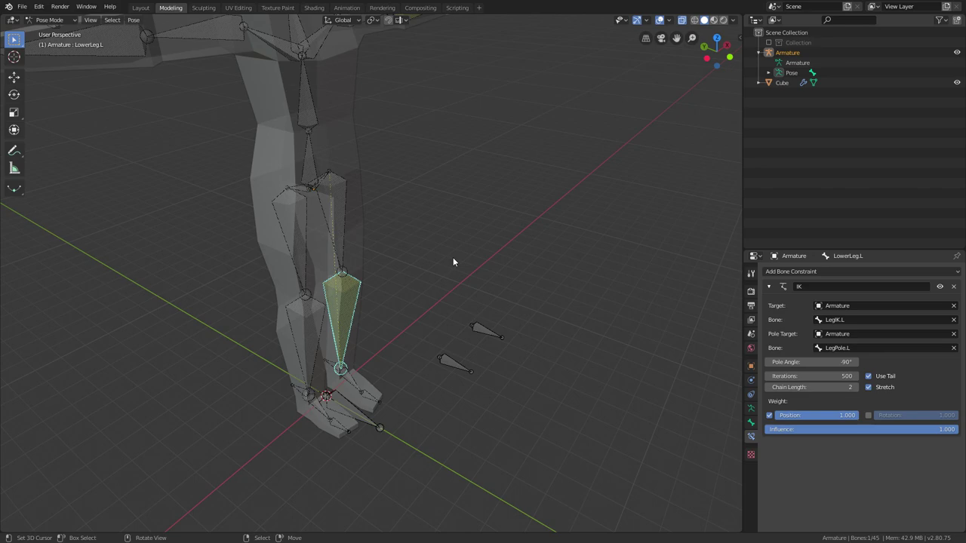
# Select the LowerLeg.R bone, add an Inverse Kinematics constraint to it and set the target to Armature.
pyautogui.moveTo(356, 319); pyautogui.dragTo(341, 276, button='middle')
pyautogui.scroll(-1, 344, 266)
pyautogui.keyDown('shift'); pyautogui.moveTo(374, 184); pyautogui.dragTo(412, 228, button='middle'); pyautogui.keyUp('shift')
pyautogui.keyDown('shift'); pyautogui.moveTo(433, 160); pyautogui.dragTo(454, 183, button='middle'); pyautogui.keyUp('shift')
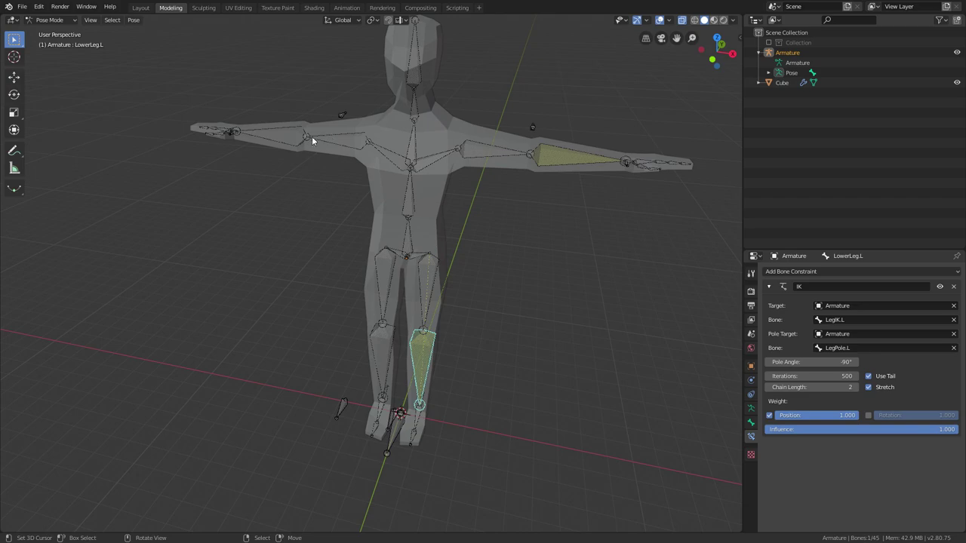
pyautogui.click(384, 361)
pyautogui.moveTo(384, 362); pyautogui.dragTo(528, 355, button='middle')
pyautogui.click(790, 270)
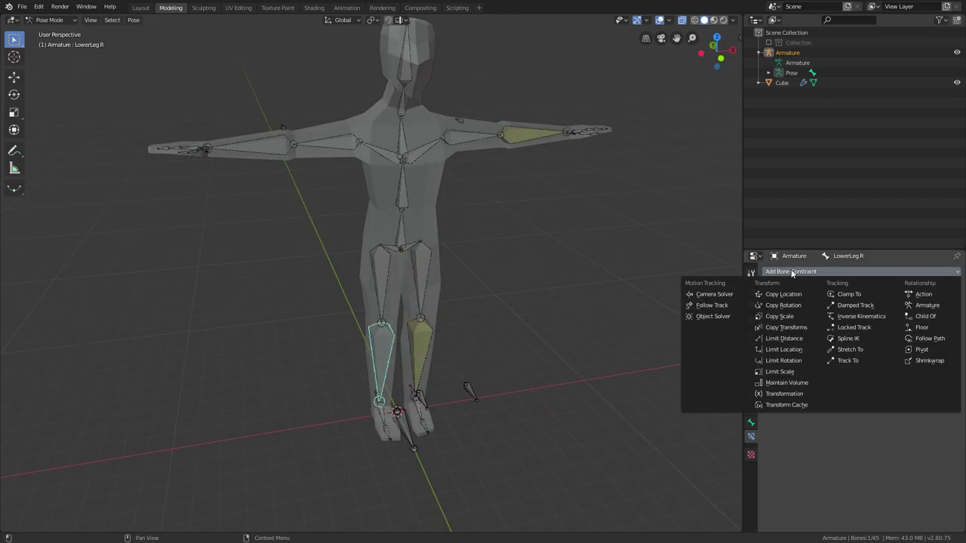
pyautogui.click(871, 314)
pyautogui.click(848, 306)
pyautogui.click(843, 317)
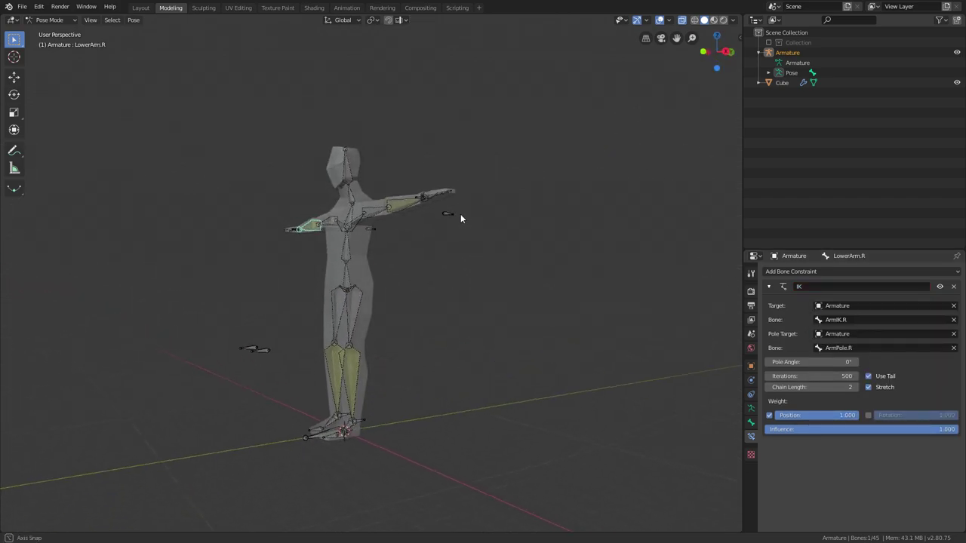
# Test-move an arm IK control bone to check how the elbow bends.
pyautogui.moveTo(460, 213); pyautogui.dragTo(529, 233, button='middle')
pyautogui.scroll(1, 530, 233)
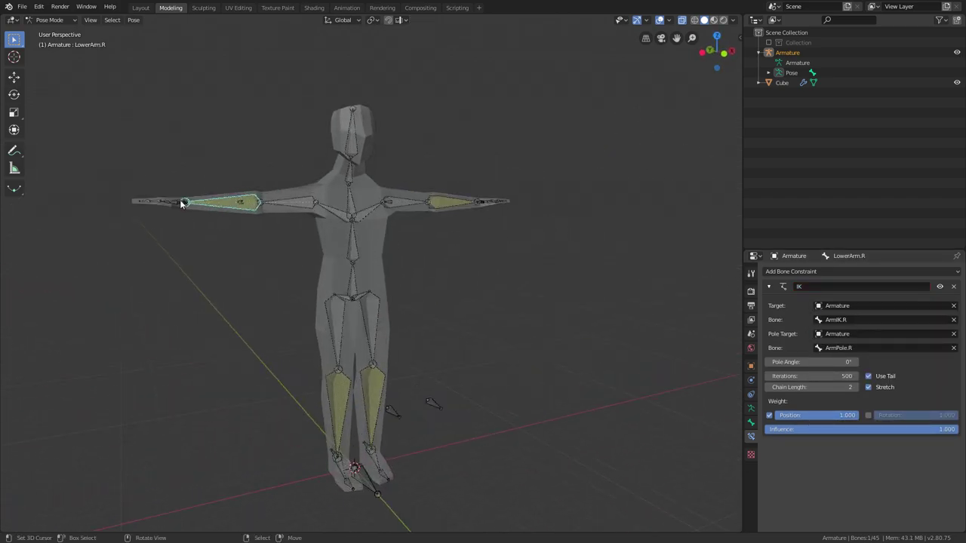
pyautogui.moveTo(181, 204); pyautogui.dragTo(230, 268, button='middle')
pyautogui.rightClick(260, 367)
pyautogui.press('g')
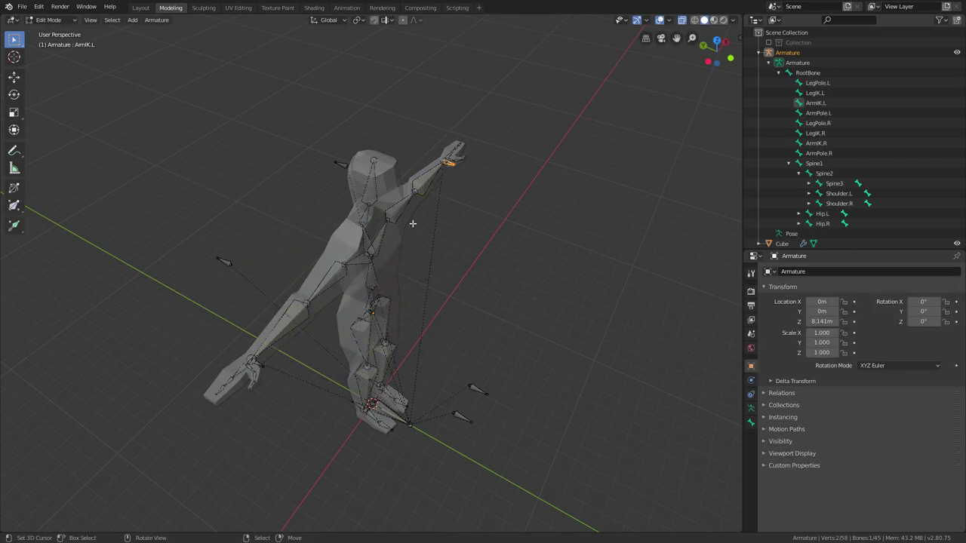
# In Edit Mode's top view, move the right elbow joint slightly toward the back along the Y axis.
pyautogui.moveTo(409, 220); pyautogui.dragTo(378, 366, button='middle')
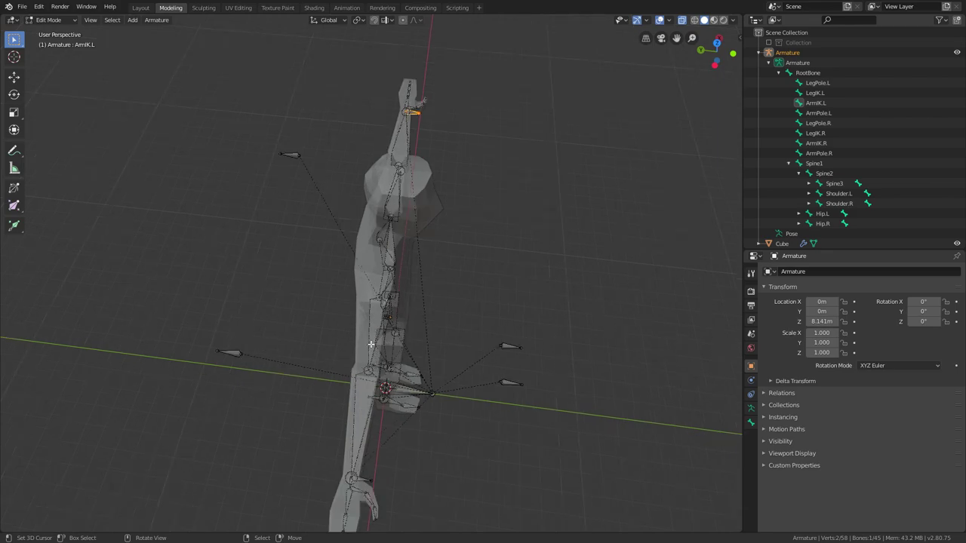
pyautogui.press('KP_7')
pyautogui.scroll(4, 329, 299)
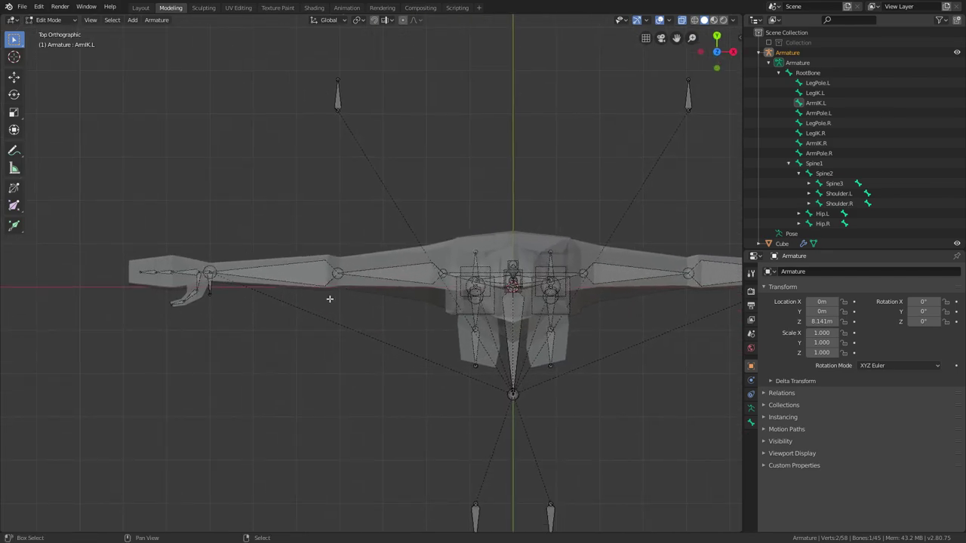
pyautogui.scroll(3, 328, 299)
pyautogui.rightClick(319, 273)
pyautogui.press('g')
pyautogui.press('y')
pyautogui.click(316, 259)
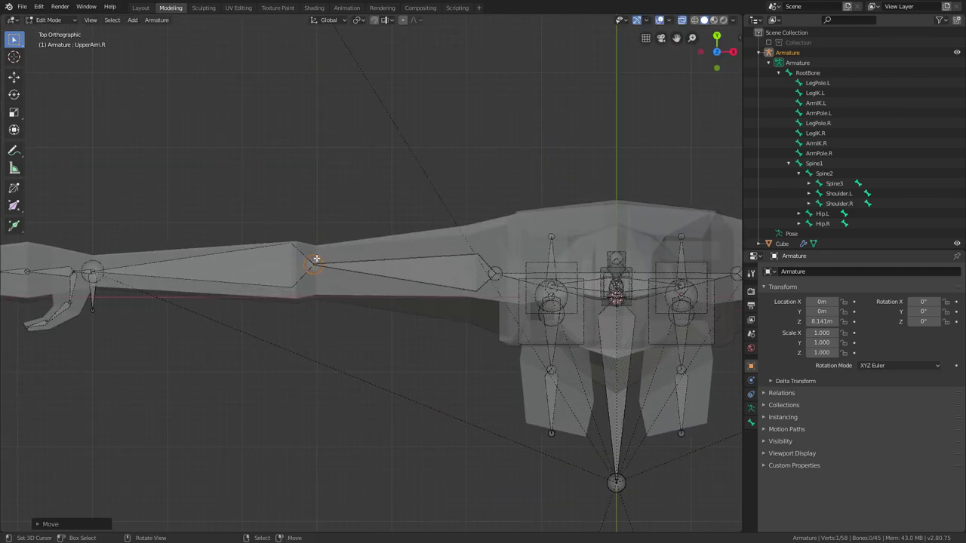
# Select the UpperArm.R and LowerArm.R bones and symmetrize them to the left arm.
pyautogui.keyDown('shift'); pyautogui.moveTo(316, 259); pyautogui.dragTo(61, 301, button='middle'); pyautogui.keyUp('shift')
pyautogui.rightClick(660, 314)
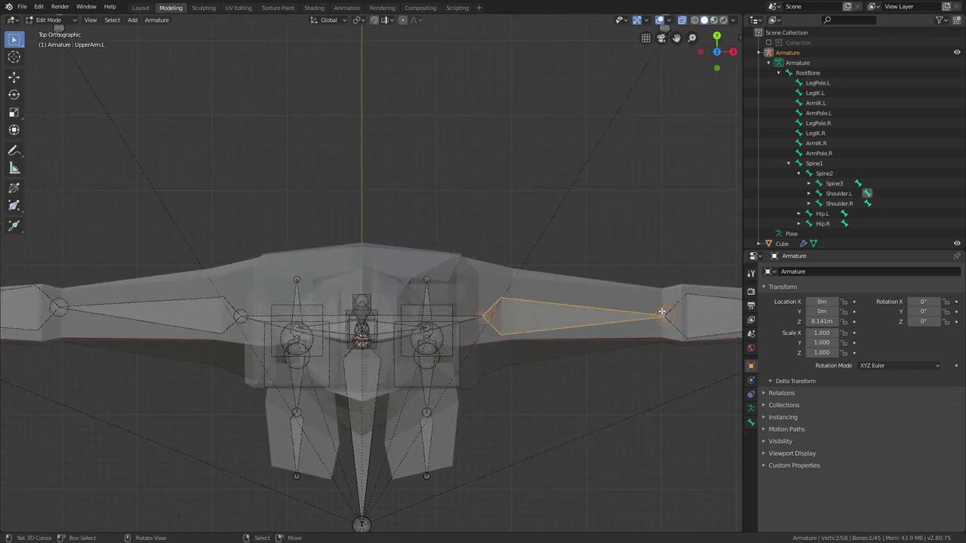
pyautogui.scroll(-1, 91, 332)
pyautogui.click(201, 313)
pyautogui.keyDown('shift'); pyautogui.click(95, 308); pyautogui.keyUp('shift')
pyautogui.rightClick(94, 310)
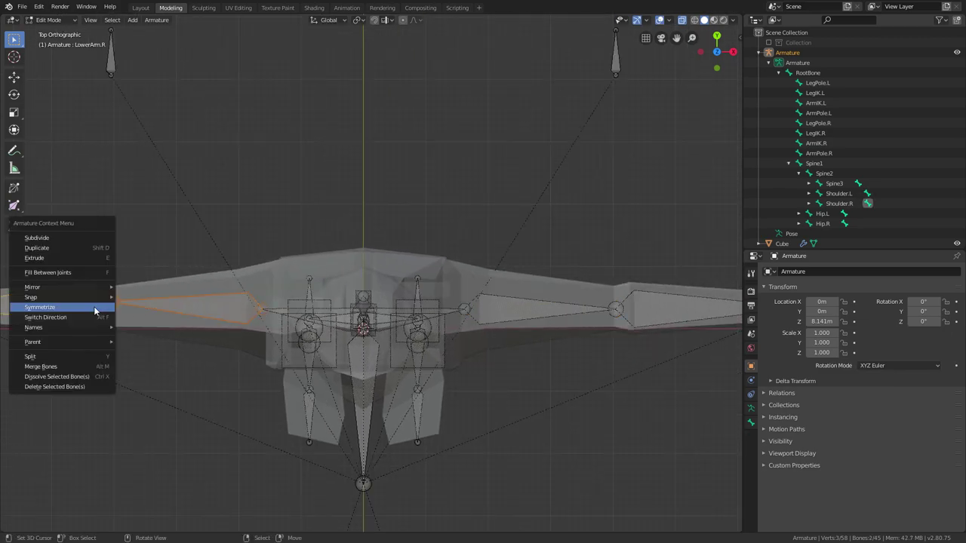
pyautogui.click(94, 307)
# Switch the armature to Pose Mode and test-move ArmIK.L to check the left arm's bending, cancelling the move.
pyautogui.keyDown('shift'); pyautogui.moveTo(474, 288); pyautogui.dragTo(218, 271, button='middle'); pyautogui.keyUp('shift')
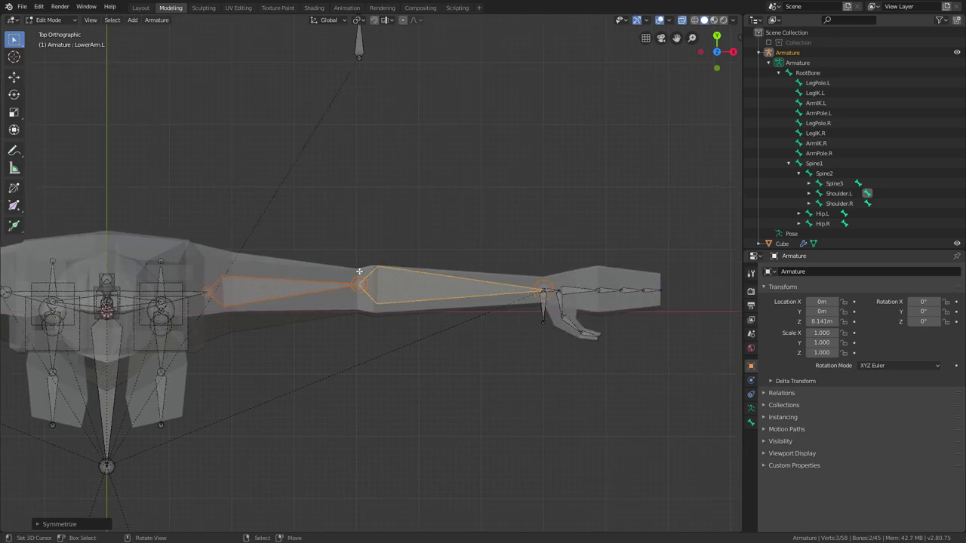
pyautogui.hotkey('ctrl', 'Tab')
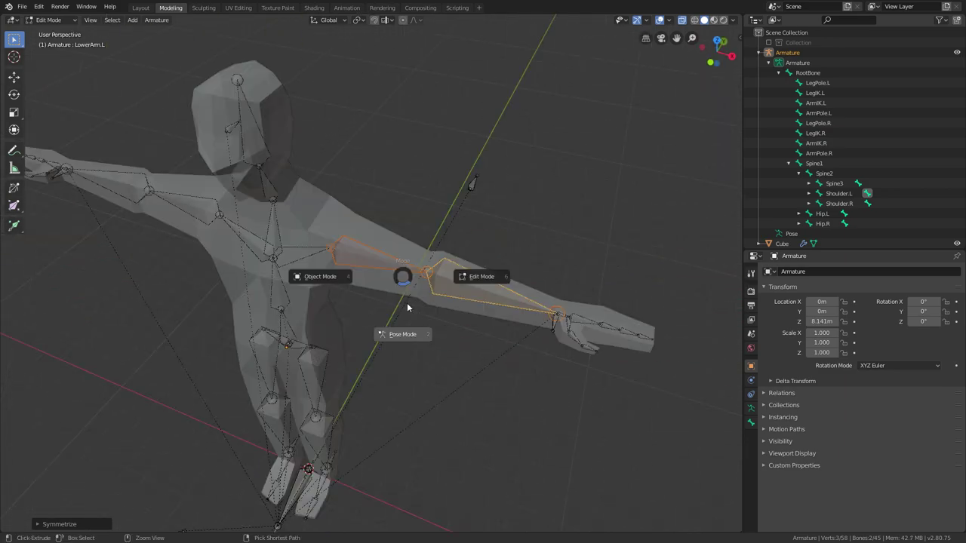
pyautogui.click(406, 332)
pyautogui.click(556, 317)
pyautogui.press('g')
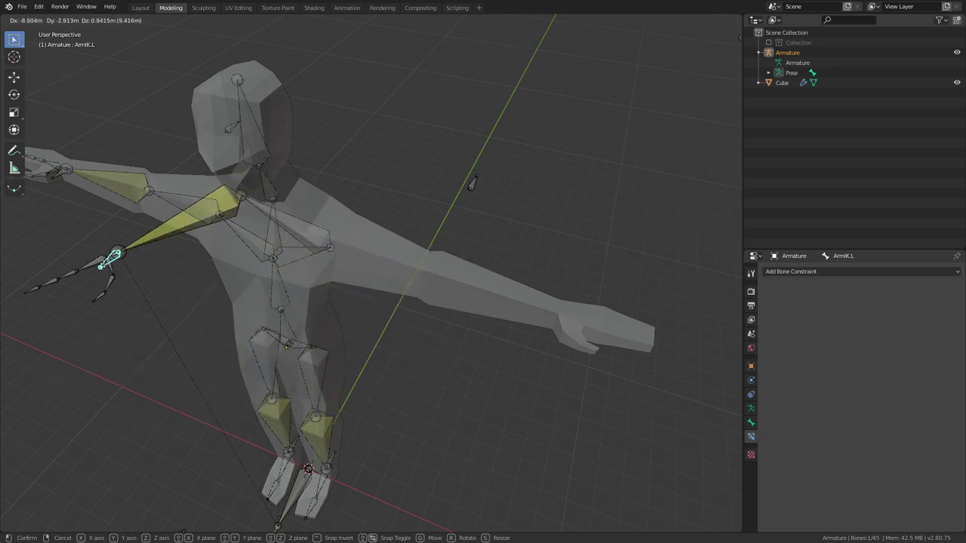
pyautogui.rightClick(356, 313)
pyautogui.scroll(-1, 75, 179)
# Test-move LegIK.L to check how the left knee bends, cancelling the move.
pyautogui.moveTo(414, 392); pyautogui.dragTo(302, 260, button='middle')
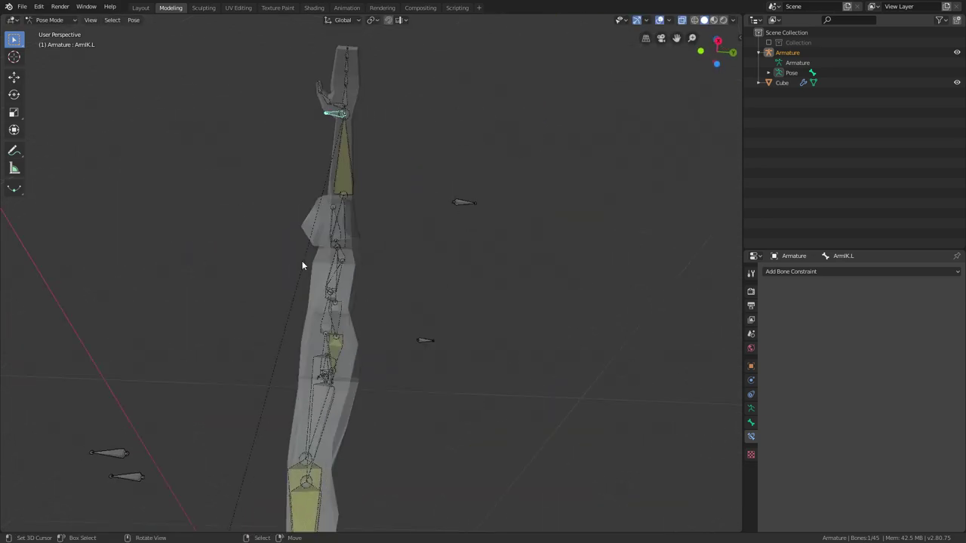
pyautogui.keyDown('shift'); pyautogui.moveTo(358, 381); pyautogui.dragTo(363, 327, button='middle'); pyautogui.keyUp('shift')
pyautogui.keyDown('shift'); pyautogui.moveTo(353, 424); pyautogui.dragTo(394, 369, button='middle'); pyautogui.keyUp('shift')
pyautogui.click(370, 412)
pyautogui.press('g')
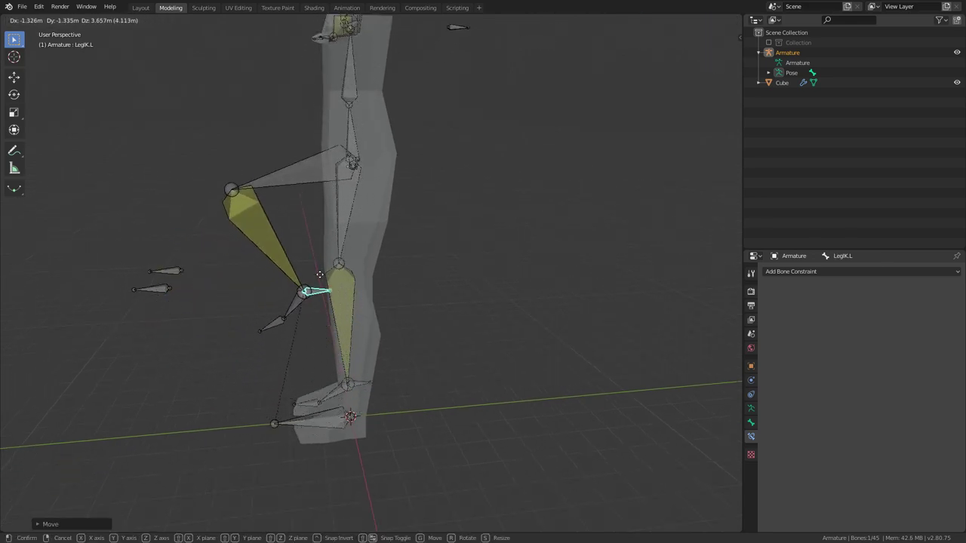
pyautogui.rightClick(336, 279)
# Return to Object Mode and select only the Cube body mesh.
pyautogui.scroll(-2, 354, 249)
pyautogui.moveTo(358, 208); pyautogui.dragTo(517, 181, button='middle')
pyautogui.keyDown('shift'); pyautogui.moveTo(517, 170); pyautogui.dragTo(522, 212, button='middle'); pyautogui.keyUp('shift')
pyautogui.hotkey('ctrl', 'Tab')
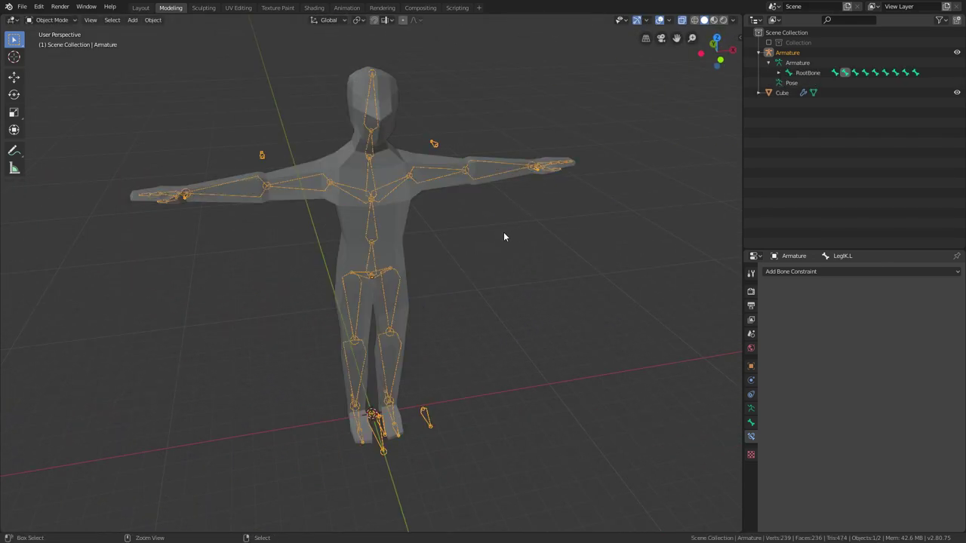
pyautogui.press('a')
pyautogui.moveTo(480, 256); pyautogui.dragTo(492, 206, button='middle')
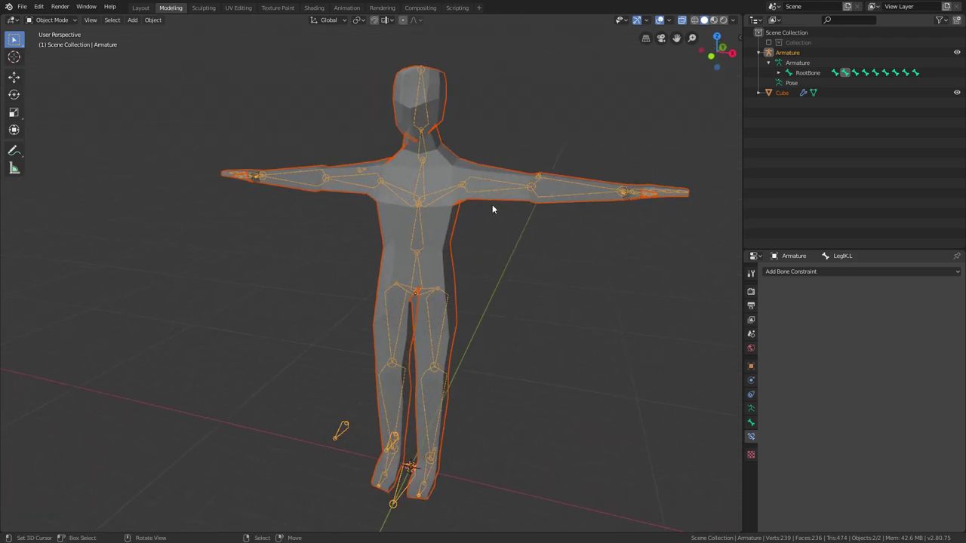
pyautogui.click(500, 192)
pyautogui.moveTo(562, 217); pyautogui.dragTo(519, 221, button='middle')
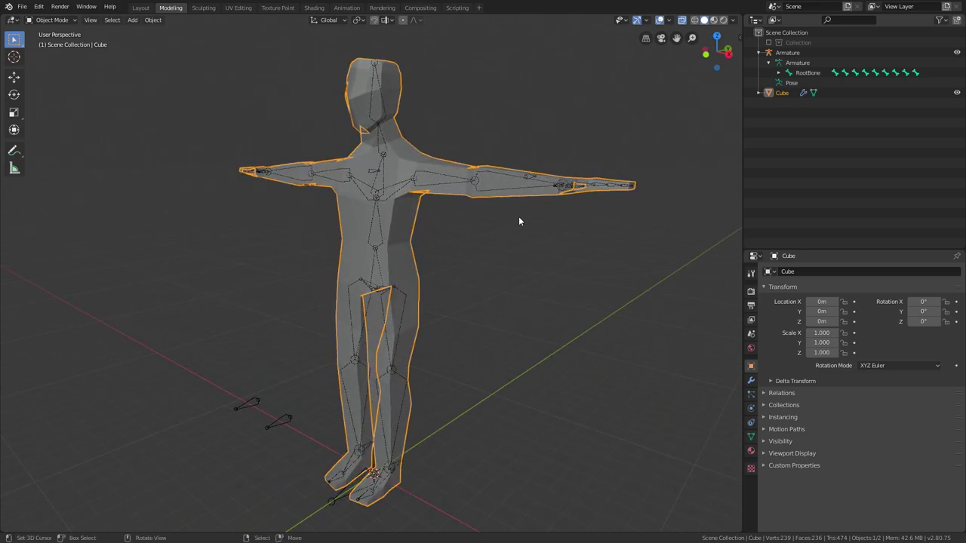